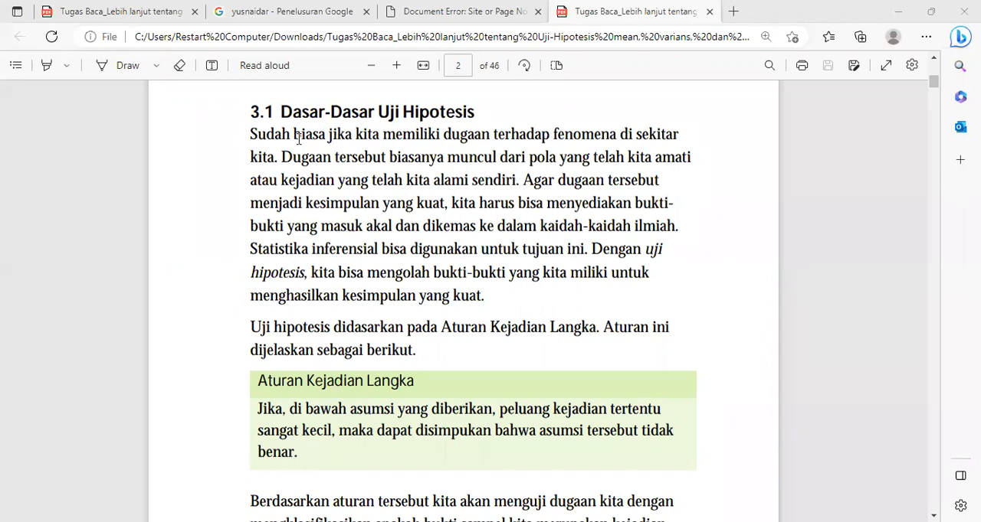
Read section 3.1 "Dasar-Dasar Uji Hipotesis" in the PDF, including the Aturan Kejadian Langka box
drag(296, 138, 285, 301)
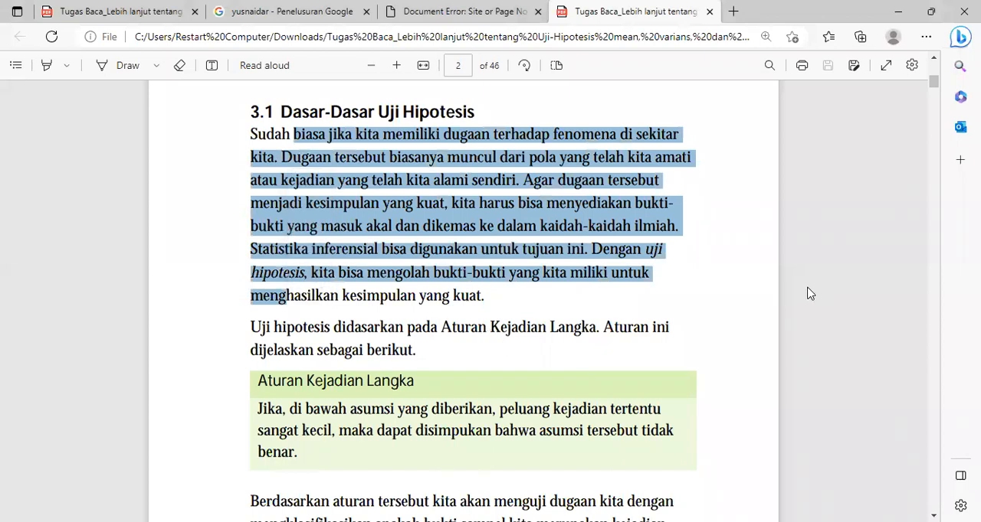
click(811, 294)
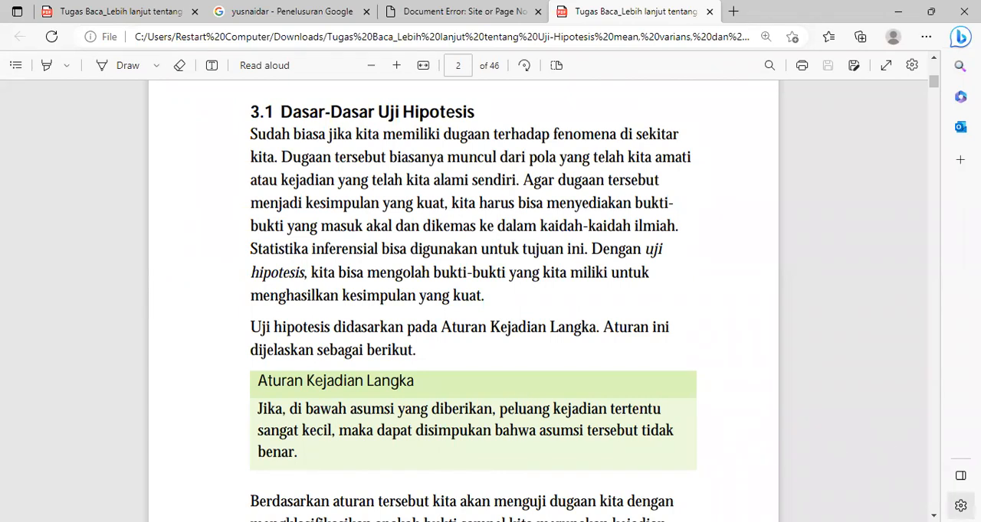
scroll(463, 299, down, 1)
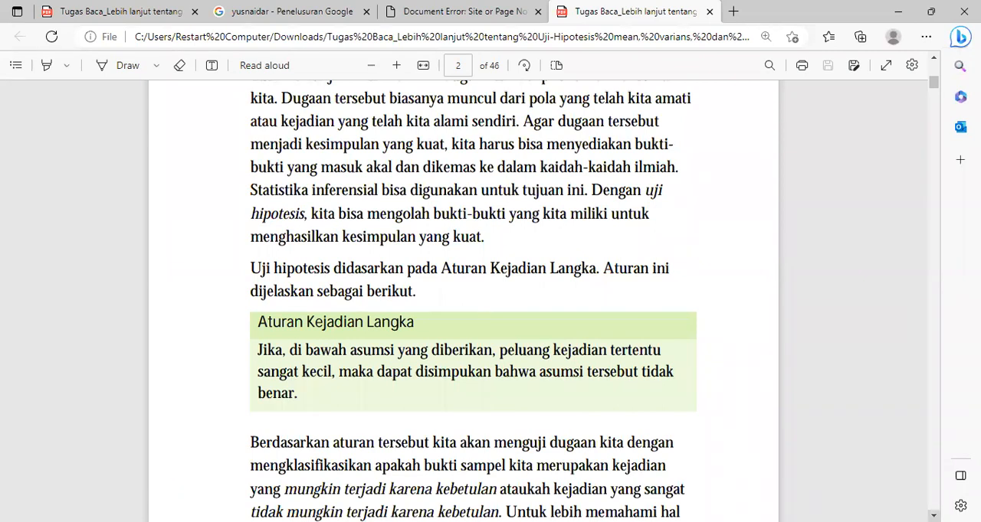
scroll(463, 299, down, 1)
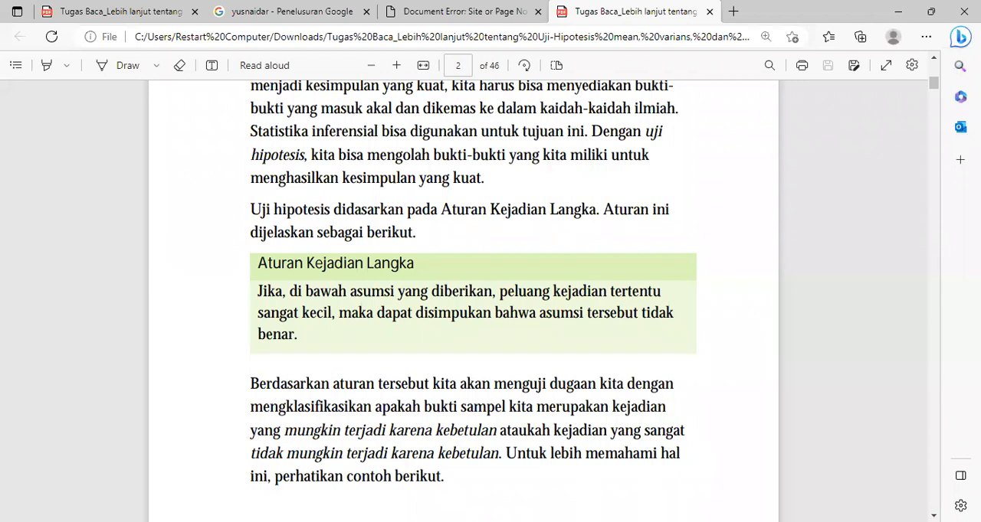
scroll(462, 301, down, 4)
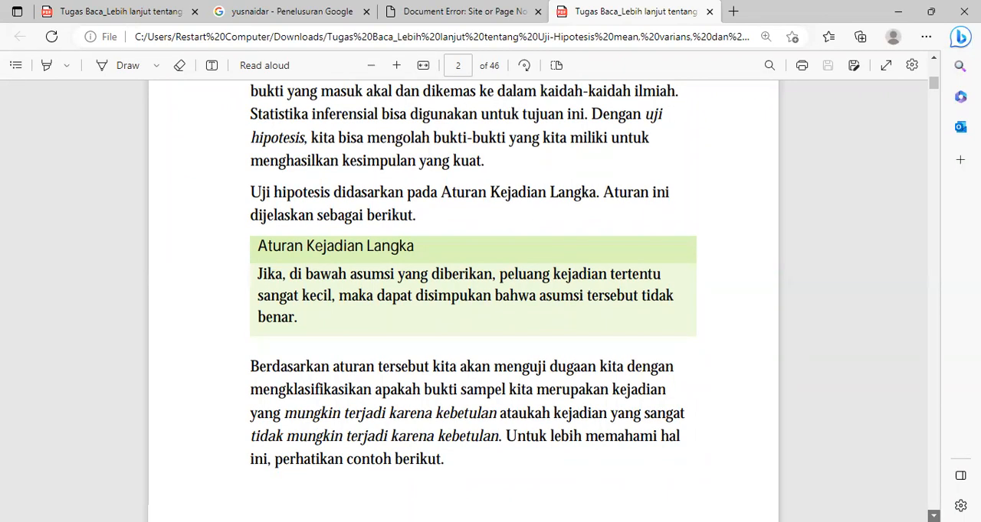
scroll(462, 301, down, 5)
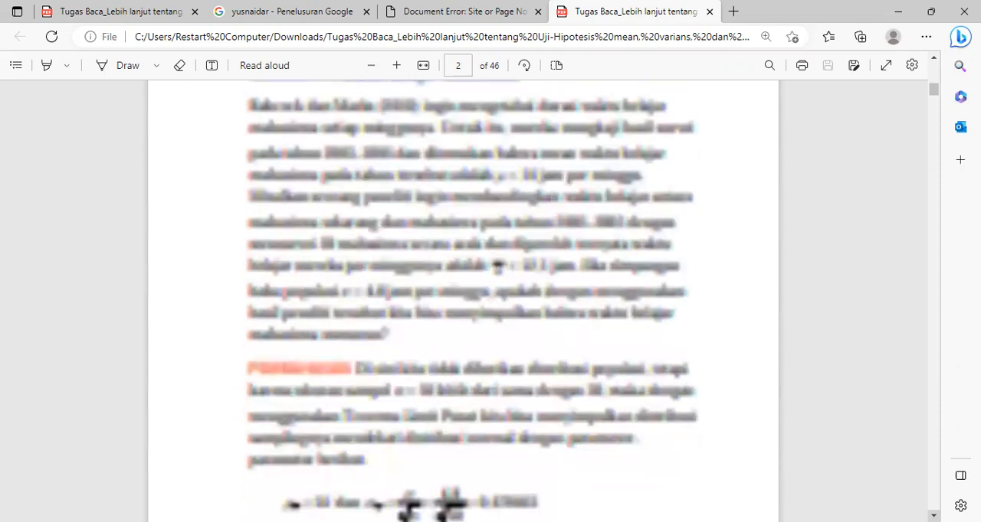
Review Contoh 1 "Waktu Belajar Mahasiswa", covering its Pembahasan, the z-score calculation with Gambar 3-1, and the Interpretasi
click(934, 60)
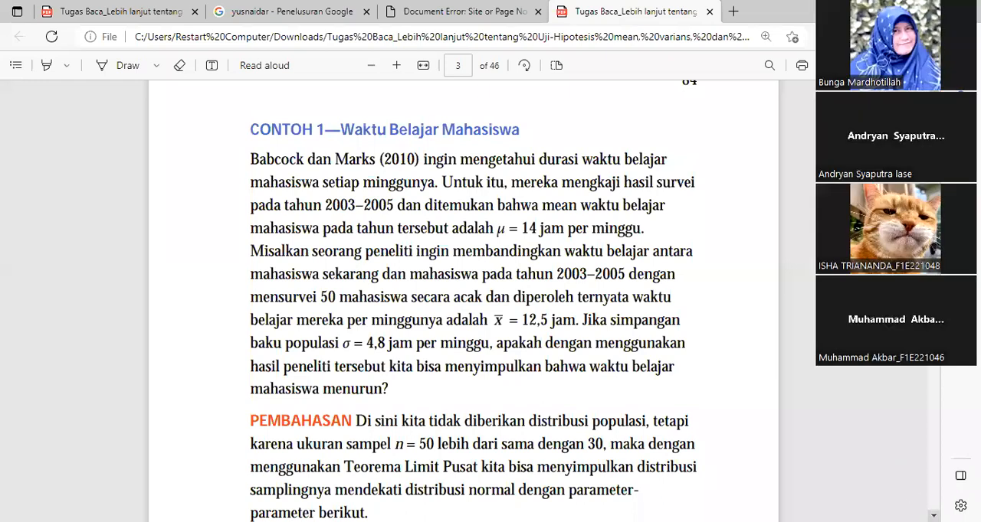
scroll(934, 515, down, 5)
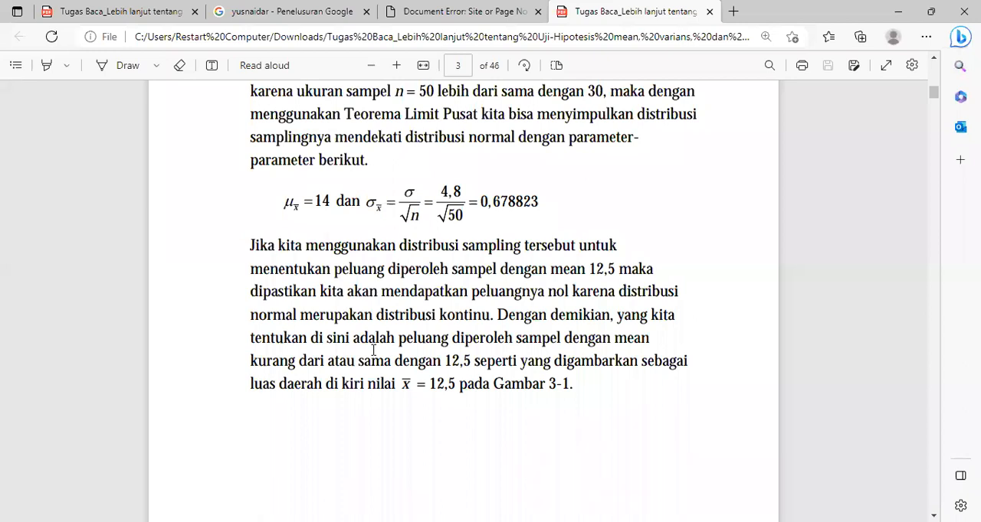
scroll(373, 350, down, 5)
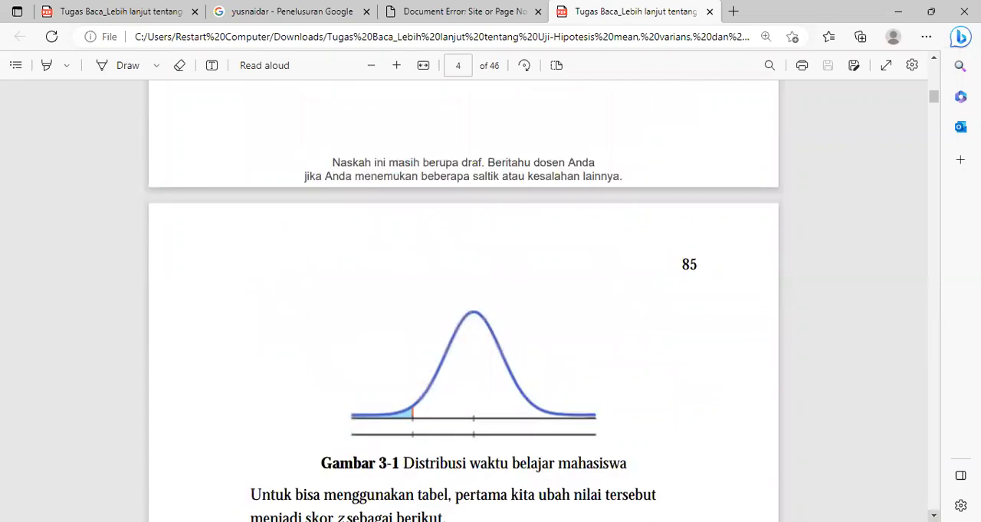
scroll(463, 301, down, 3)
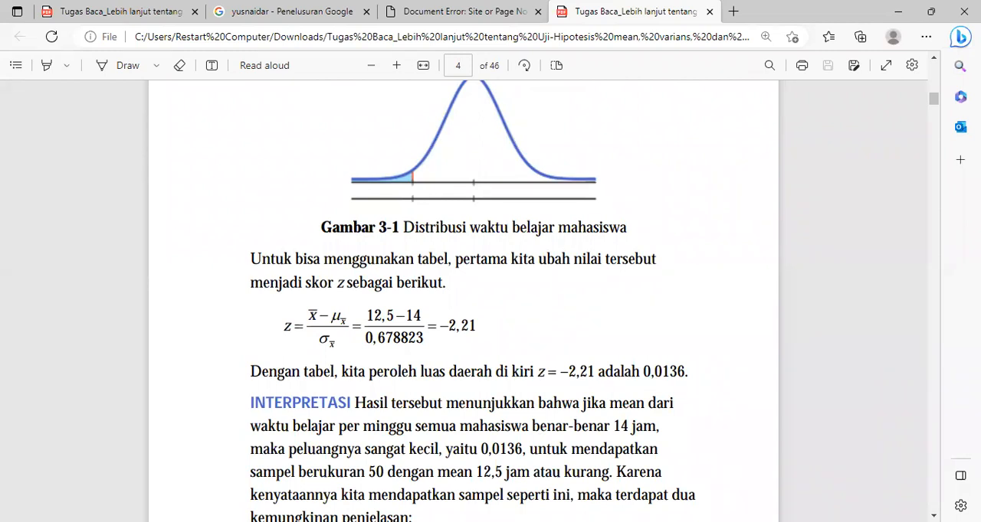
scroll(472, 307, down, 3)
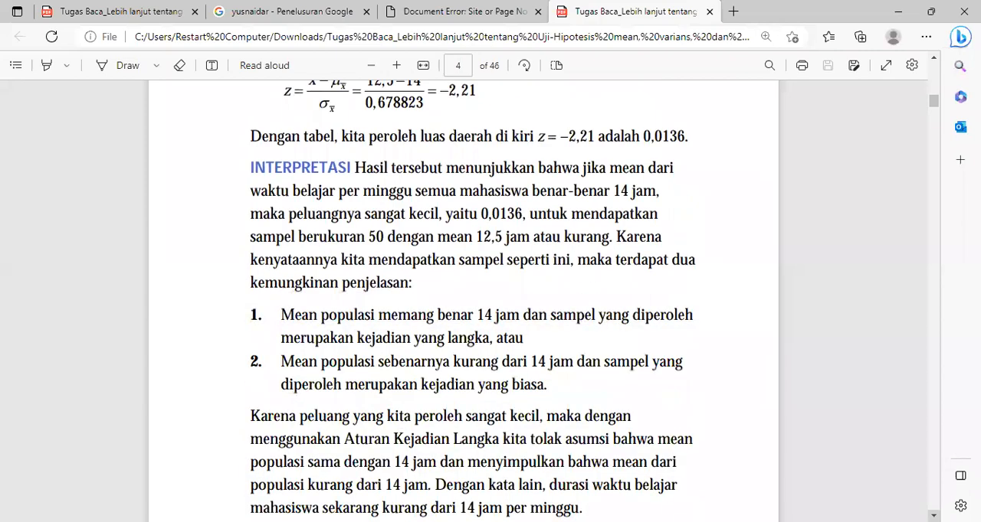
scroll(472, 307, down, 1)
scroll(472, 306, down, 4)
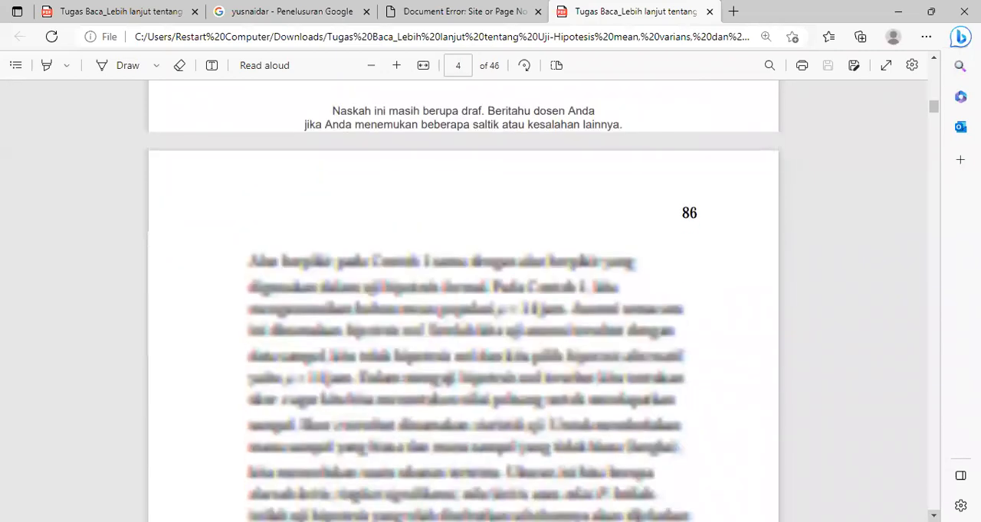
Read section 3.1.1 "Hipotesis Nol dan Hipotesis Alternatif", including the definitions and the steps for identifying both hypotheses
scroll(472, 306, down, 4)
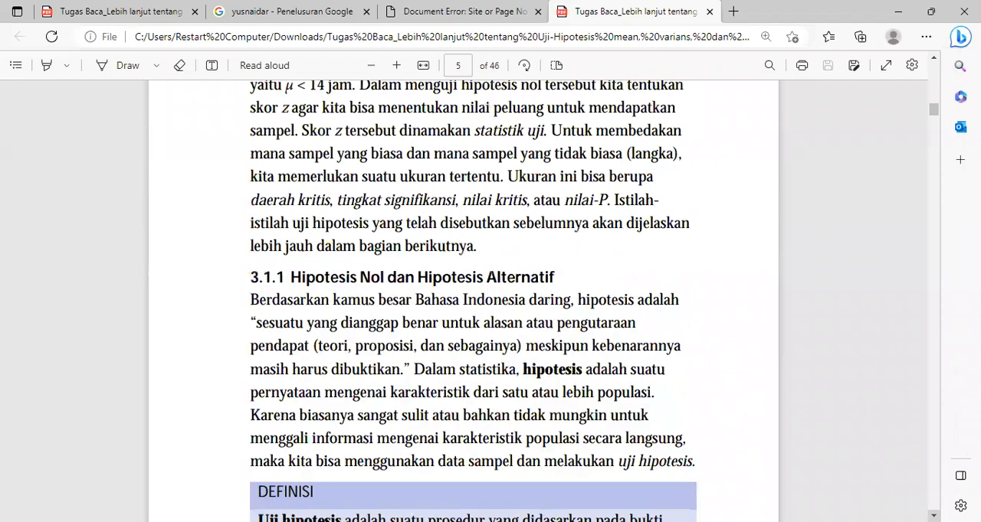
scroll(472, 307, down, 2)
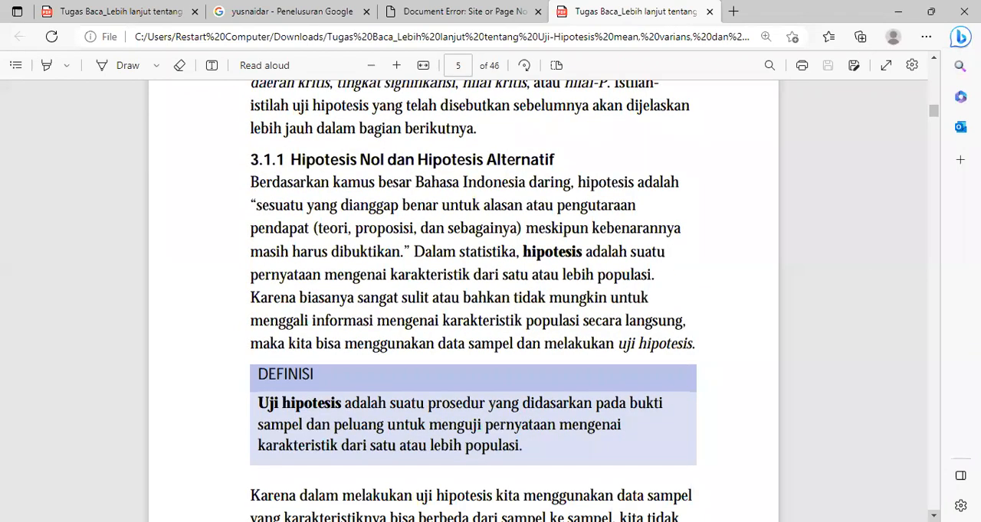
scroll(471, 306, down, 1)
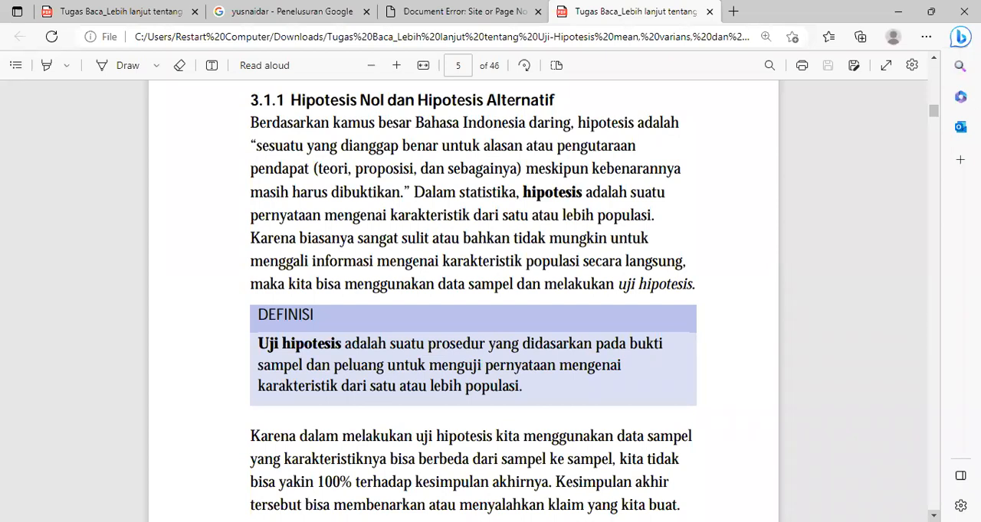
scroll(463, 299, down, 3)
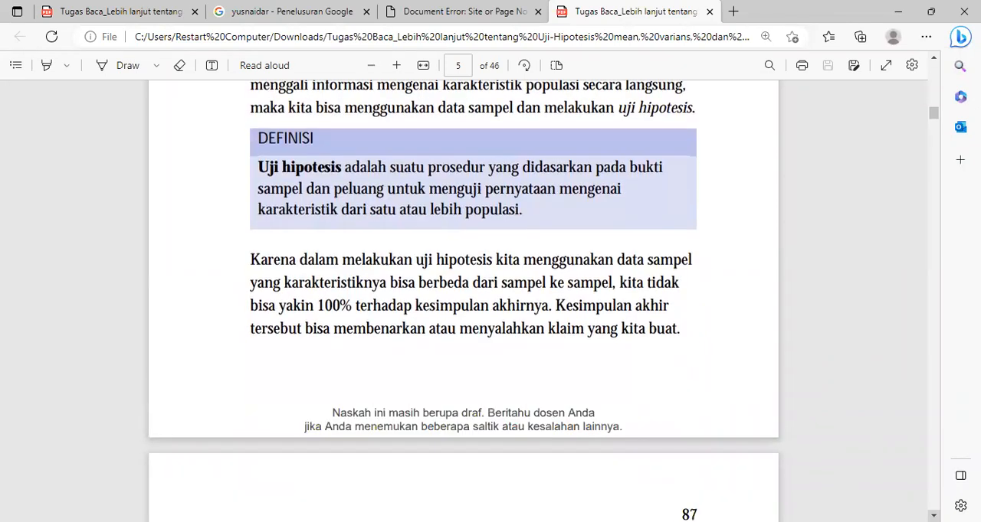
scroll(463, 299, down, 3)
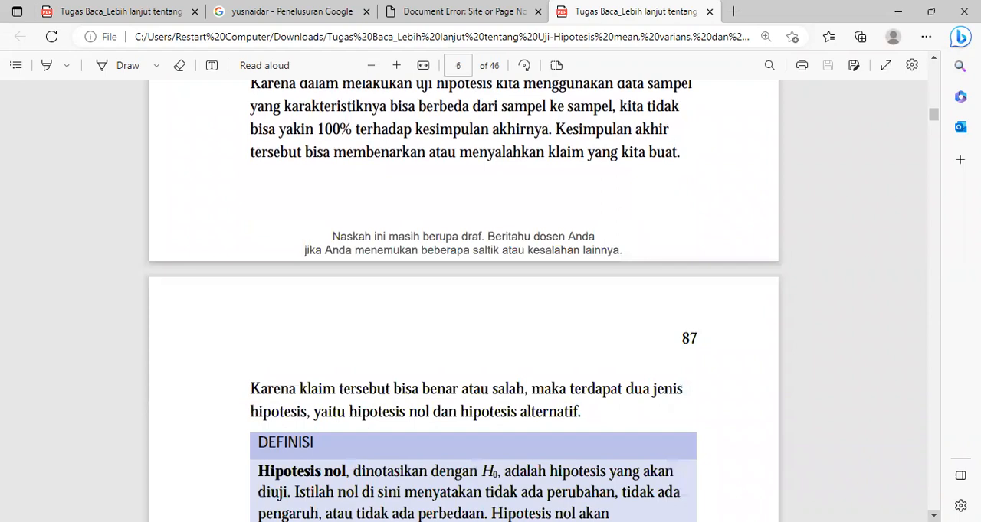
scroll(463, 298, down, 6)
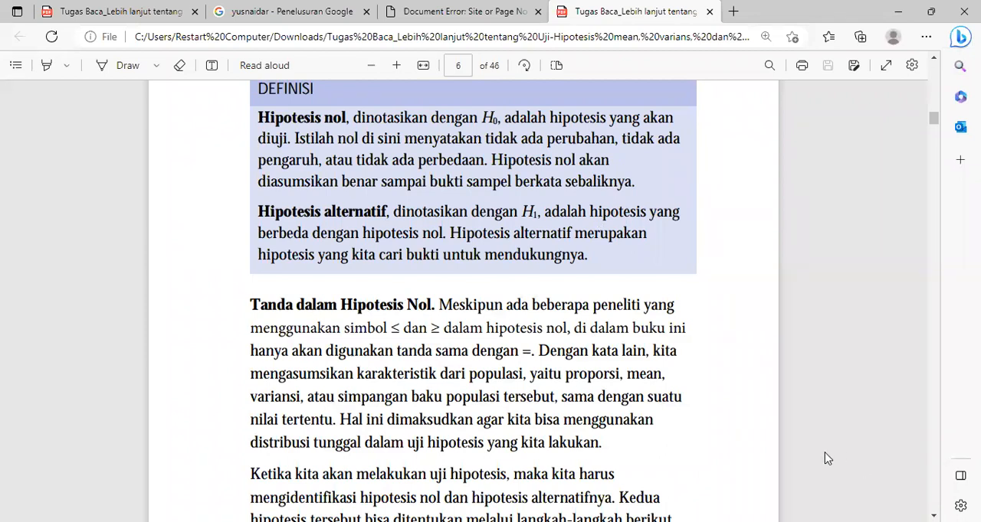
scroll(828, 458, down, 5)
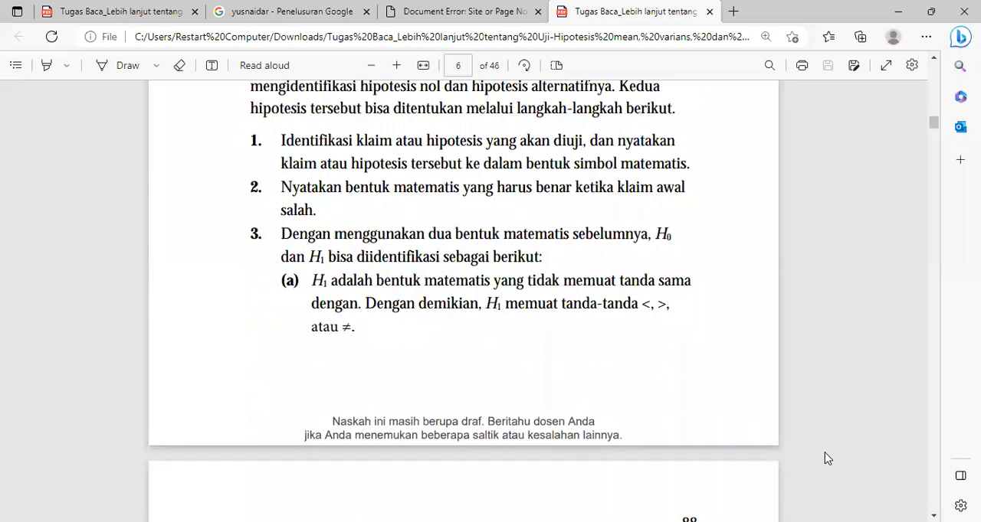
Study Contoh 2 on identifying H0 and H1, from the tourist-proportion claim through Langkah 1 to 3
scroll(827, 458, down, 5)
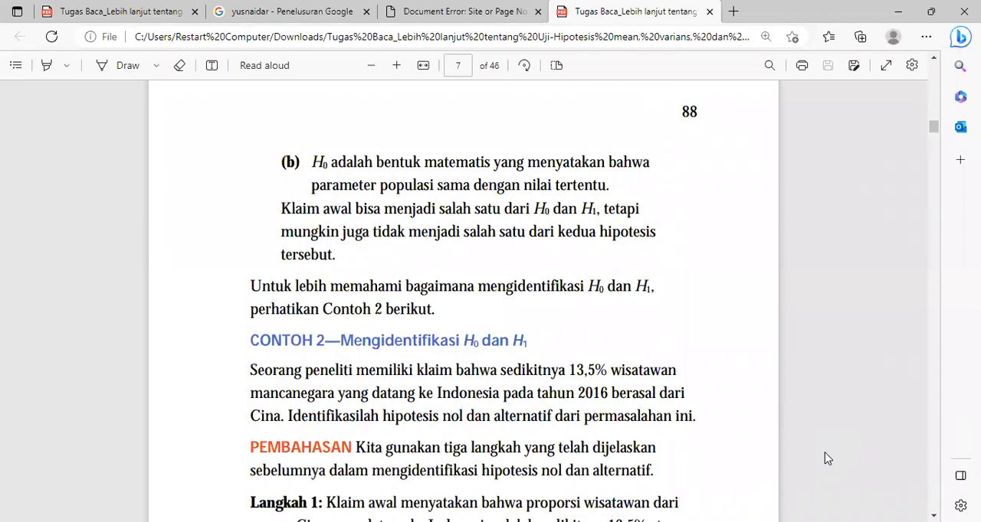
scroll(828, 458, down, 5)
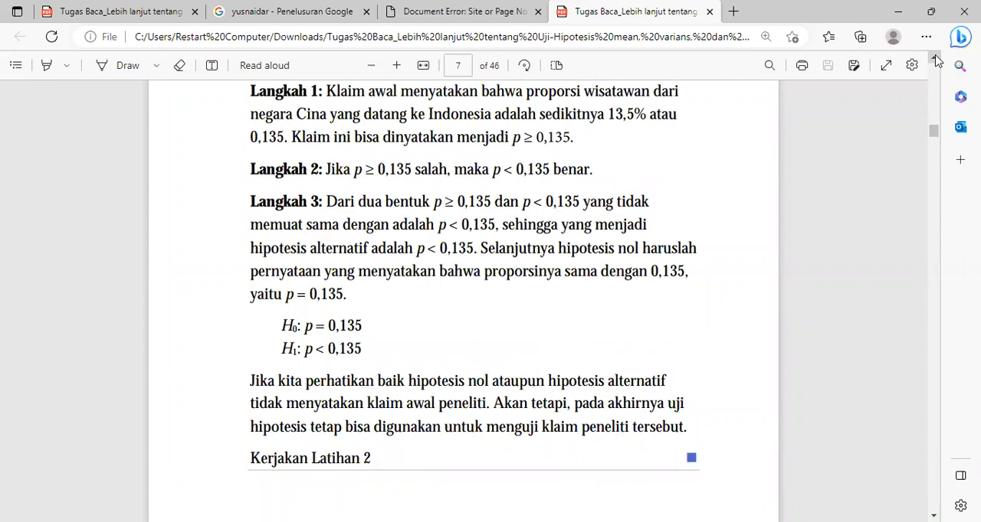
scroll(936, 62, up, 3)
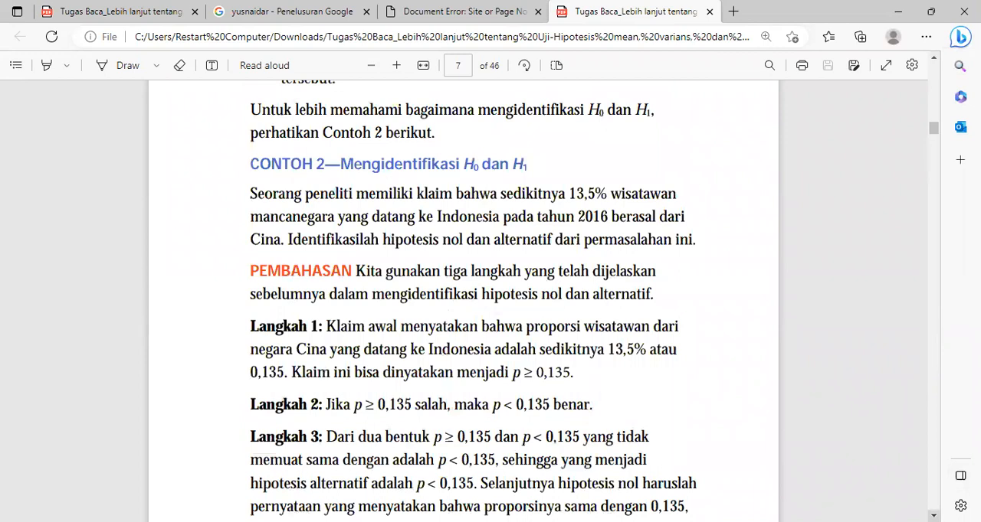
click(933, 515)
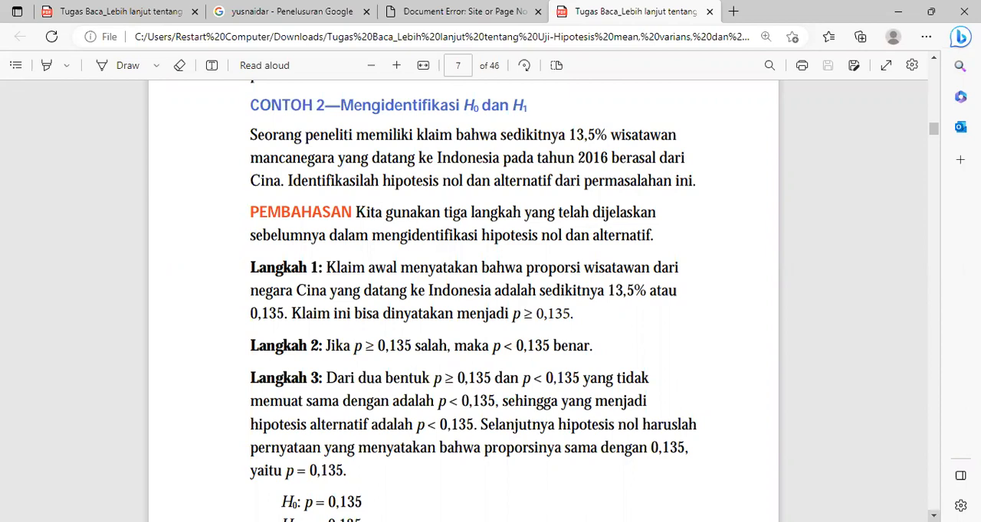
scroll(401, 383, down, 1)
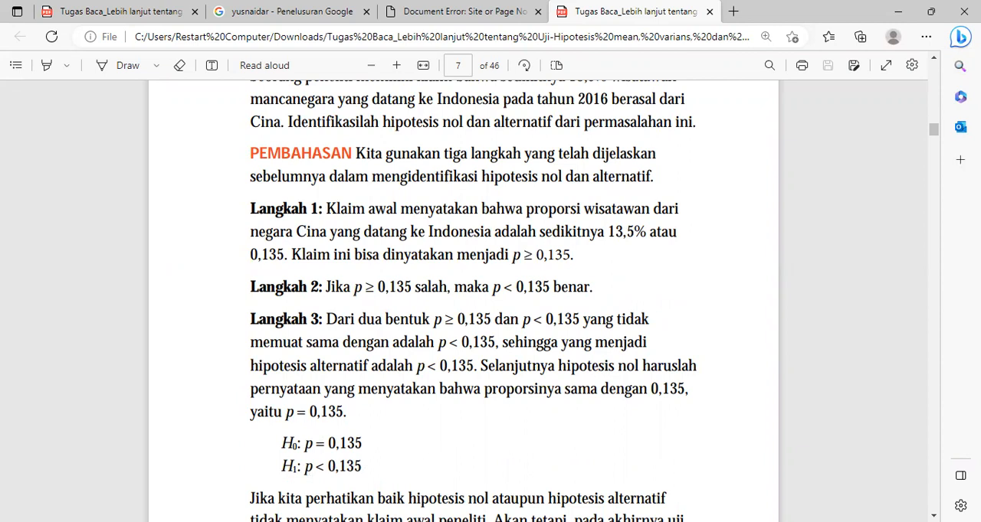
scroll(472, 301, down, 1)
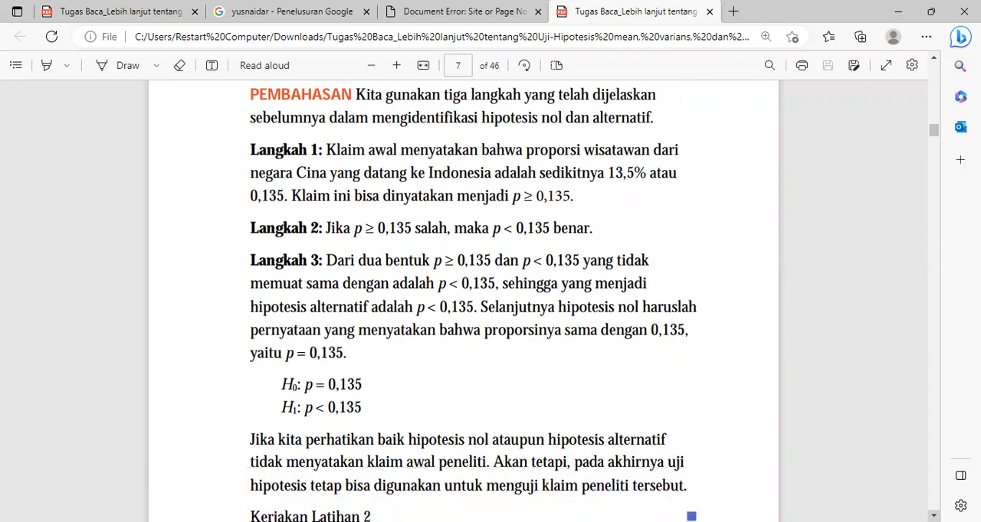
scroll(472, 301, down, 1)
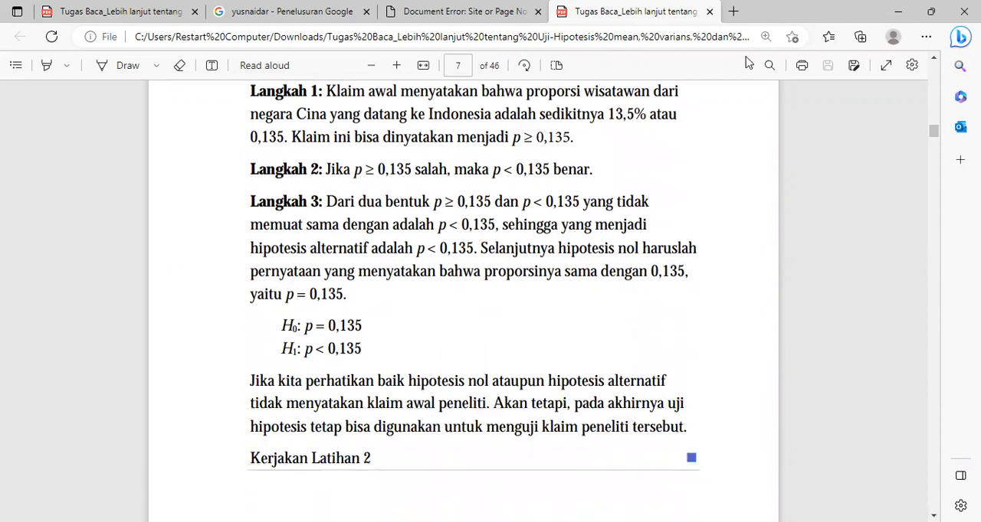
scroll(934, 61, up, 1)
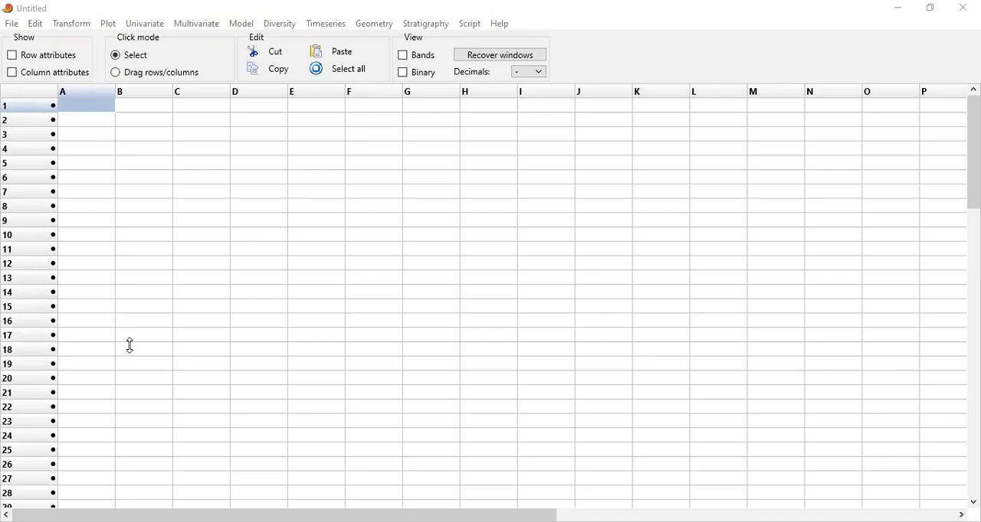
In the blank PAST spreadsheet, enter 13, 14, 16, 20, 12, 10, 11, 9 and 1 down column A in rows 1 to 9
double_click(104, 107)
text(13)
key(Return)
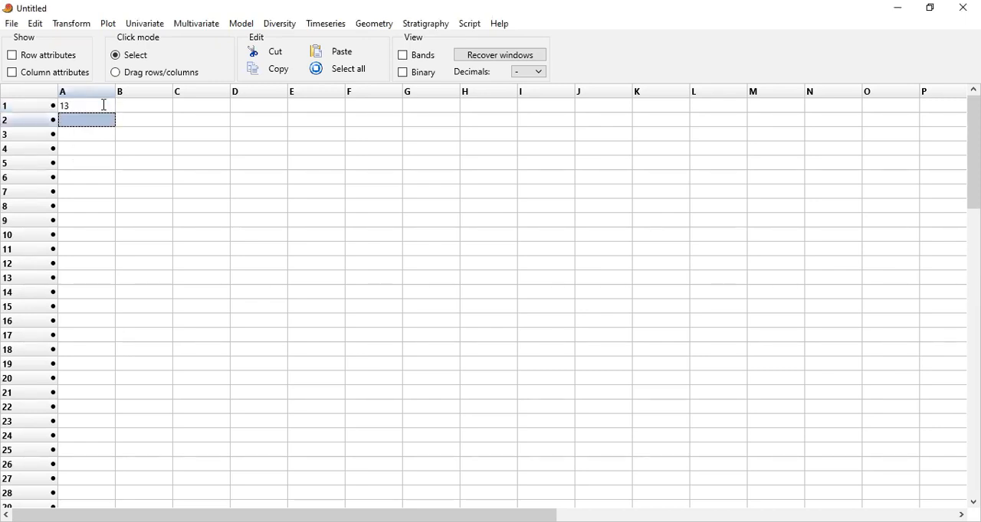
text(14)
key(Return)
text(16)
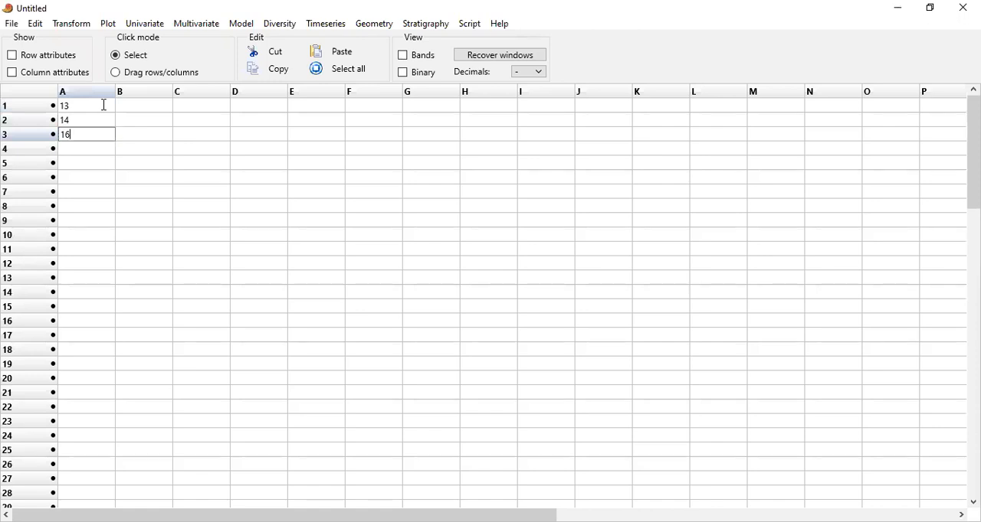
key(Return)
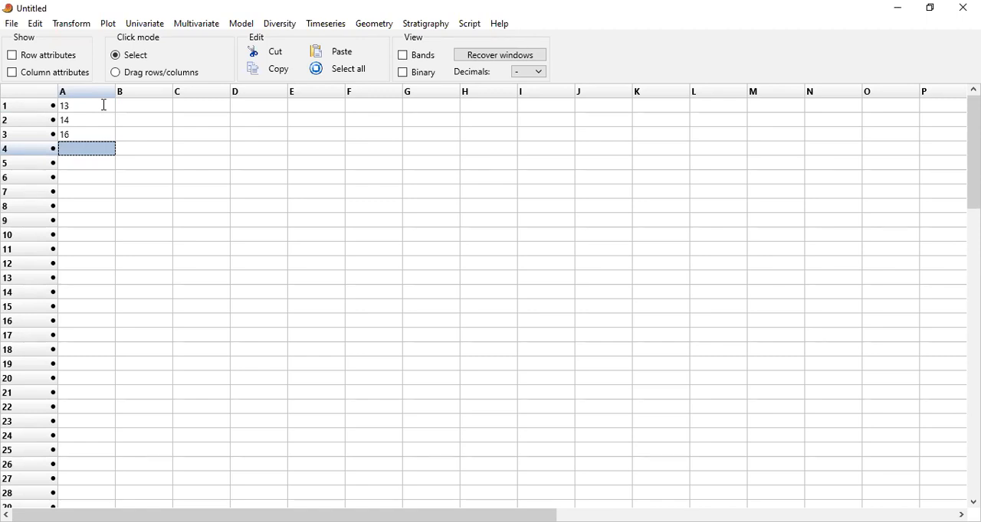
text(20)
key(Return)
text(12)
key(Return)
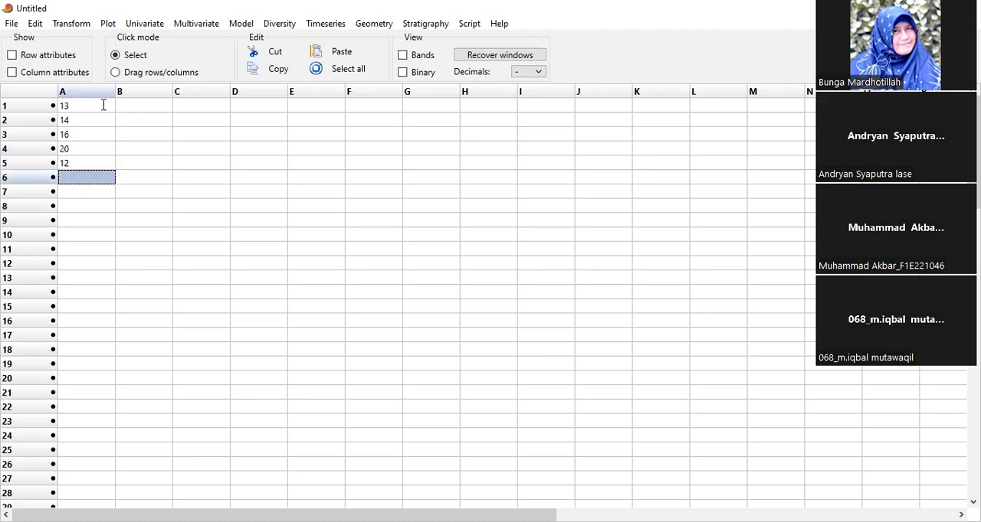
text(10)
key(Return)
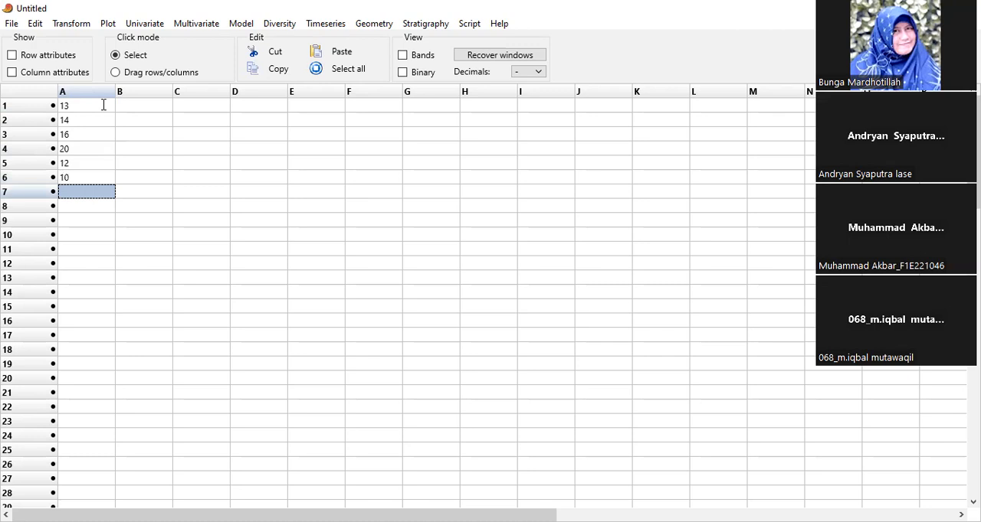
text(11)
key(Return)
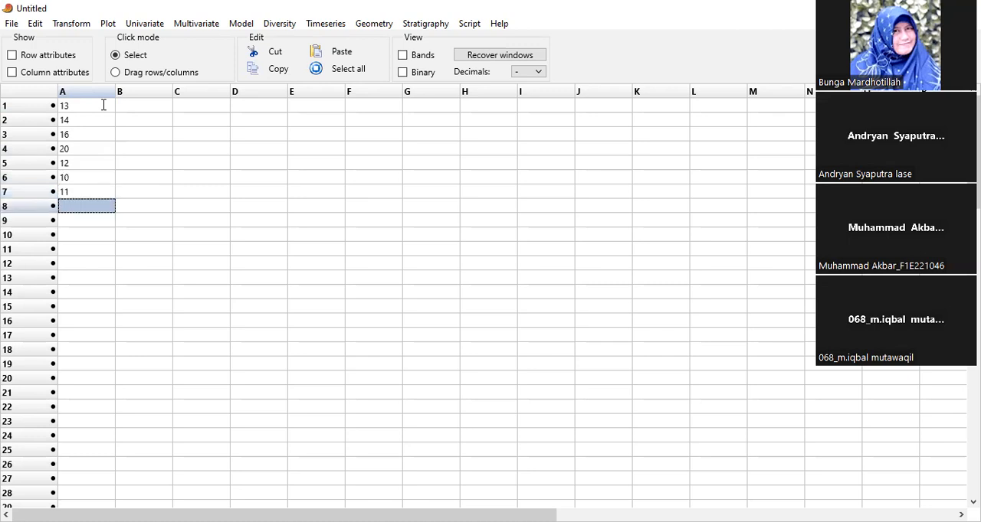
text(9)
key(Return)
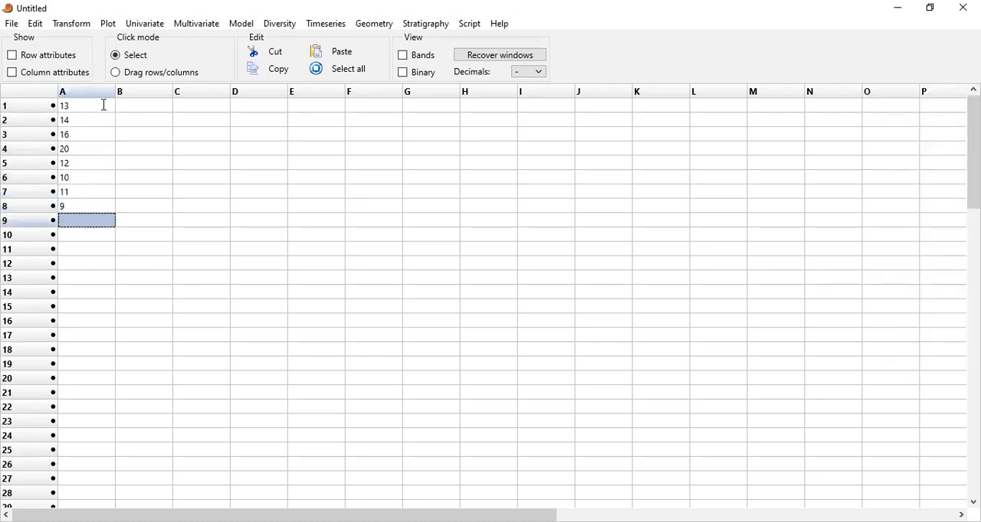
text(1)
key(Return)
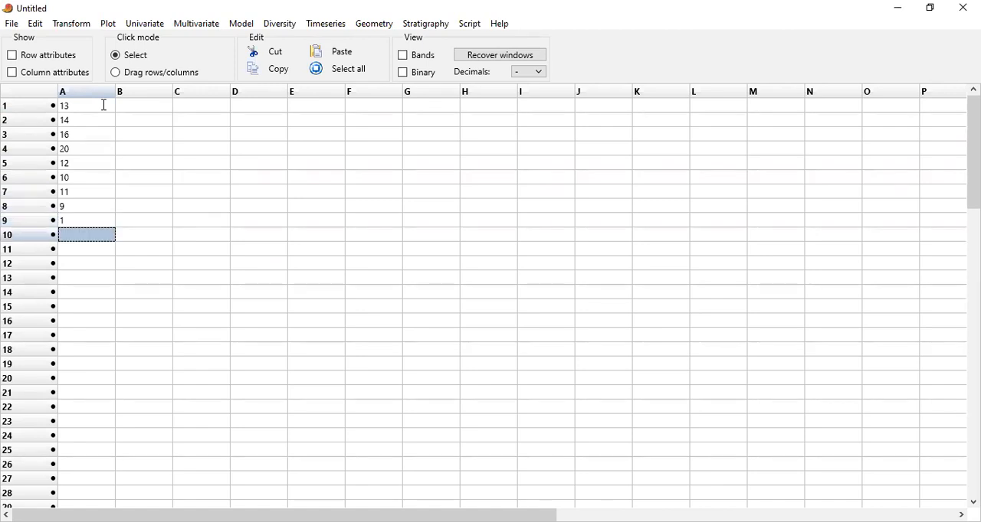
Correct cell A9 to 15 and enter 16, 12, 11 and 12 in column A, rows 10 to 13
key(Up)
text(15)
key(Return)
text(16)
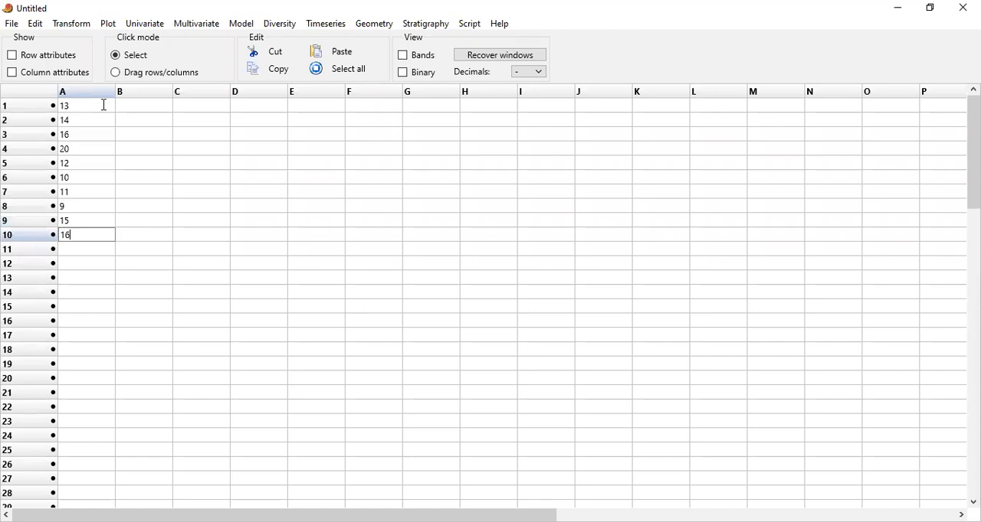
key(Return)
text(12)
key(Return)
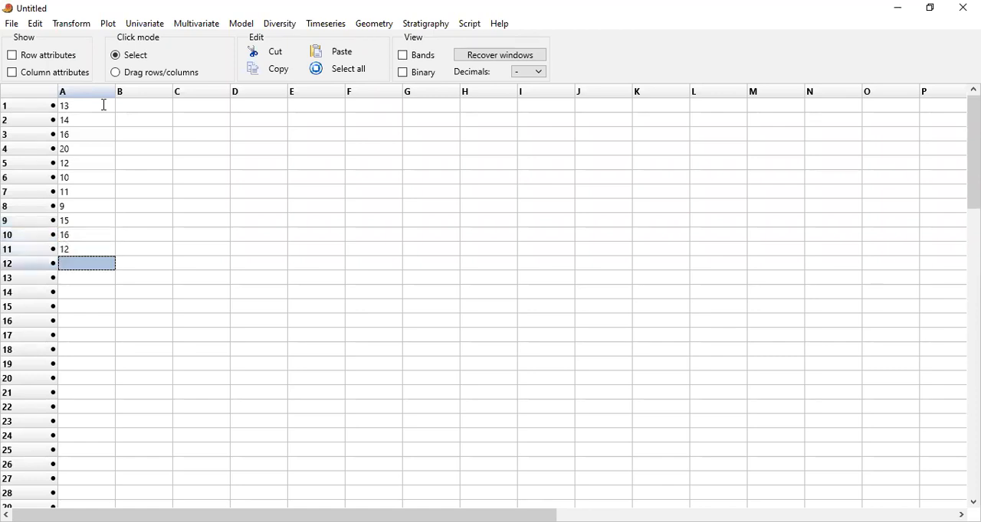
text(11)
key(Return)
text(12)
key(Return)
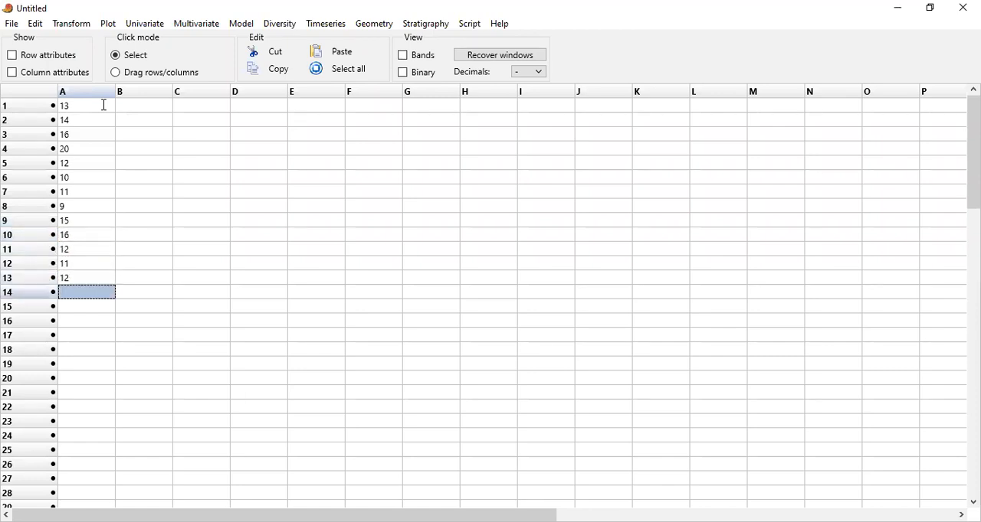
Continue column A with the values 10, 13, 14 and 10 in rows 14 to 17
text(10)
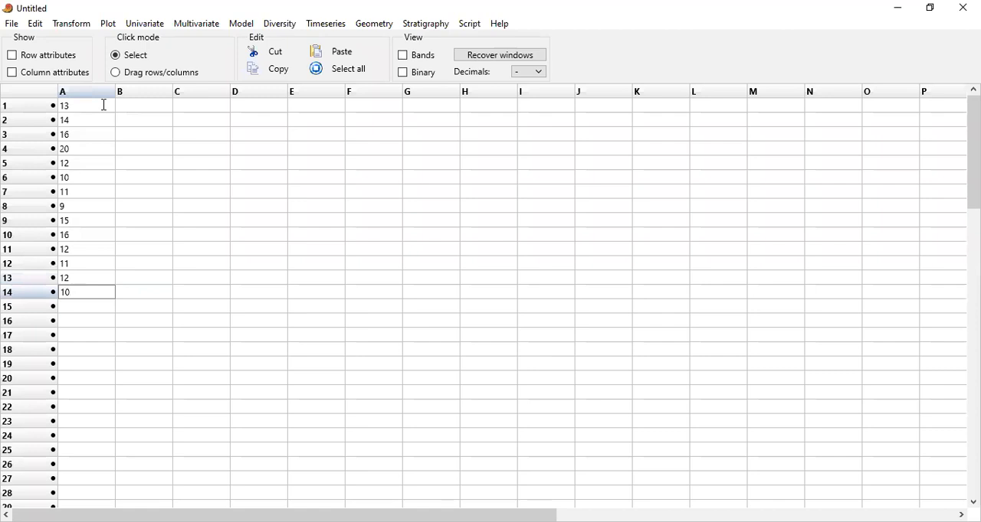
key(Return)
text(13)
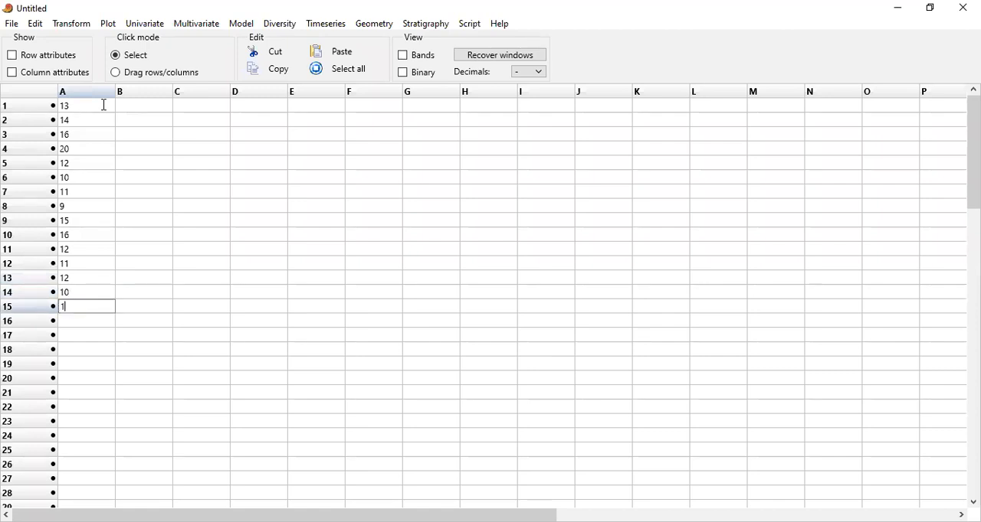
key(Return)
text(14)
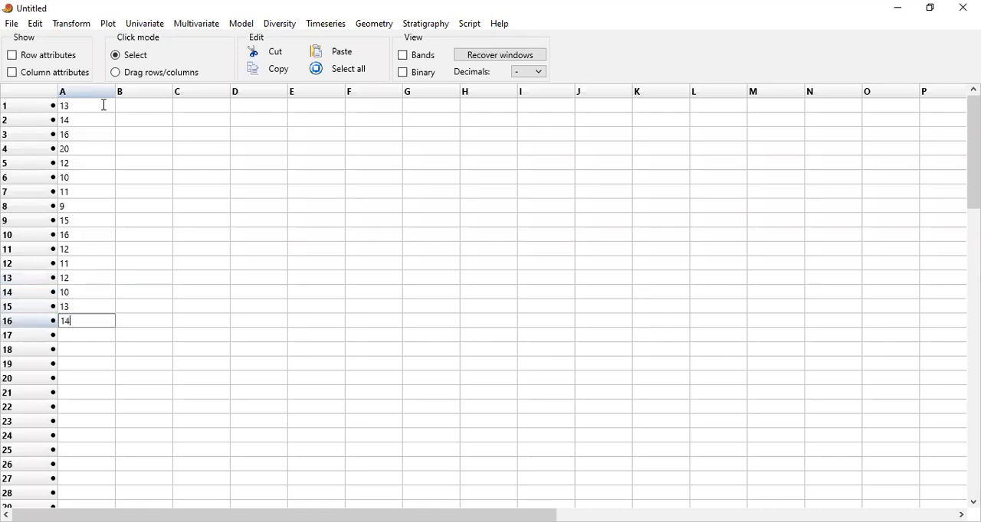
key(Return)
text(10)
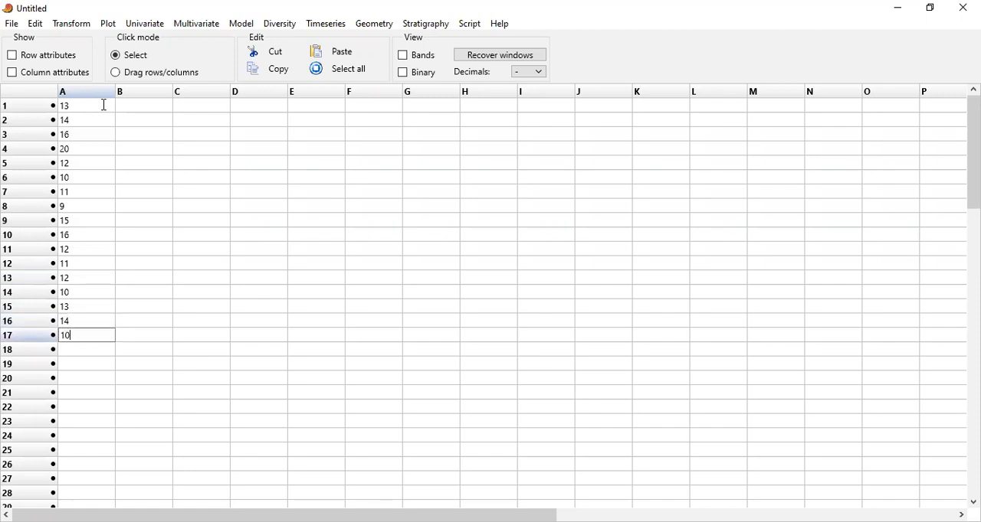
key(Return)
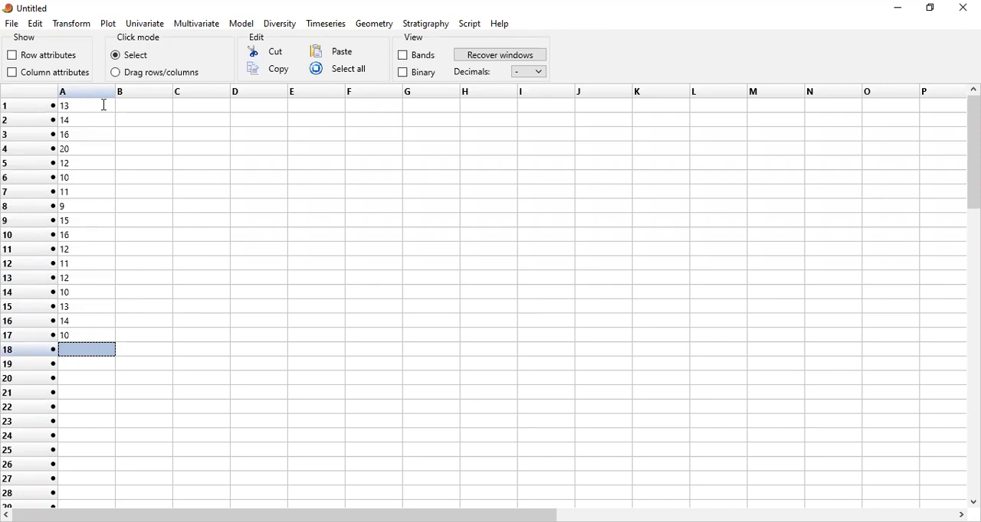
Enter 14, 12, 13 and 10 in column A, rows 18 to 21
text(14)
key(Return)
text(12)
key(Return)
text(13)
key(Return)
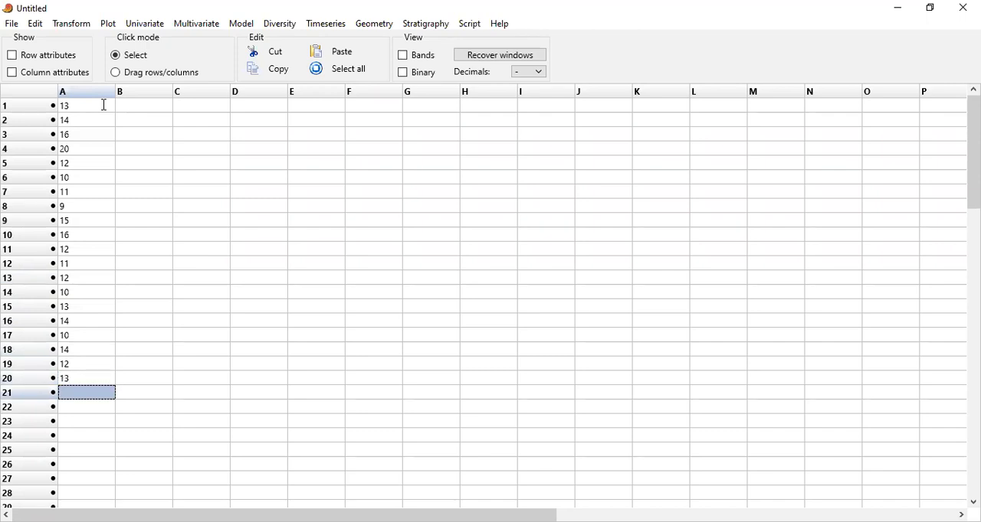
text(10)
key(Return)
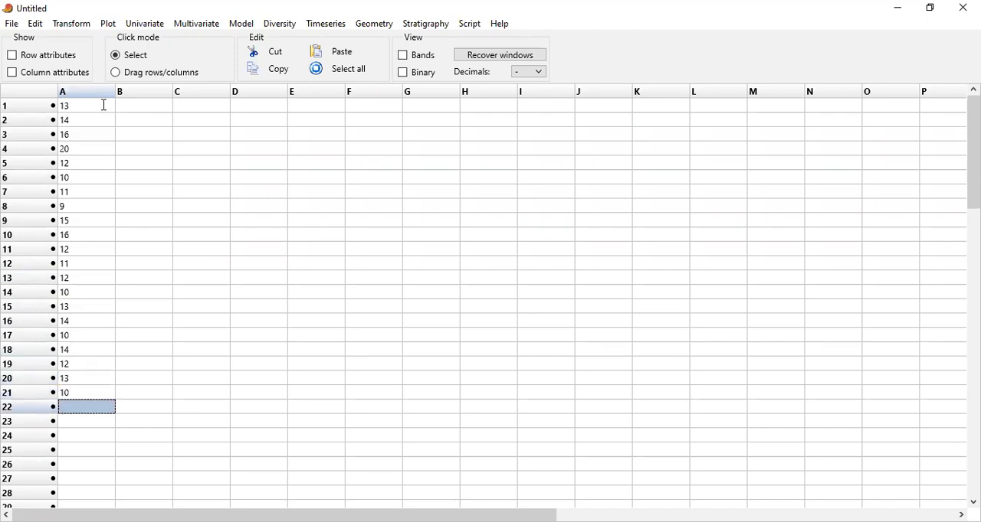
Complete the sample in column A with 11, 14, 12 and 11 in rows 22 to 25
text(11)
key(Return)
text(14)
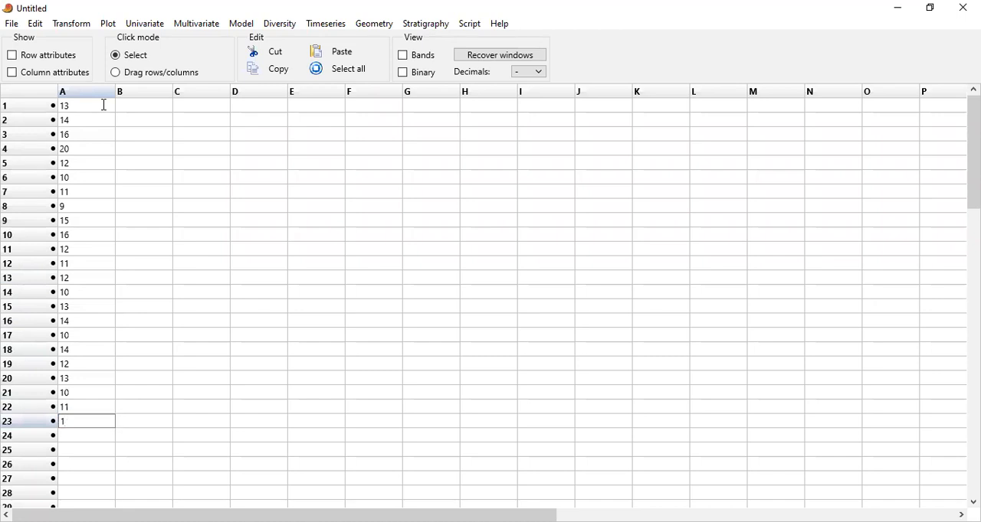
key(Return)
text(12)
key(Return)
text(11)
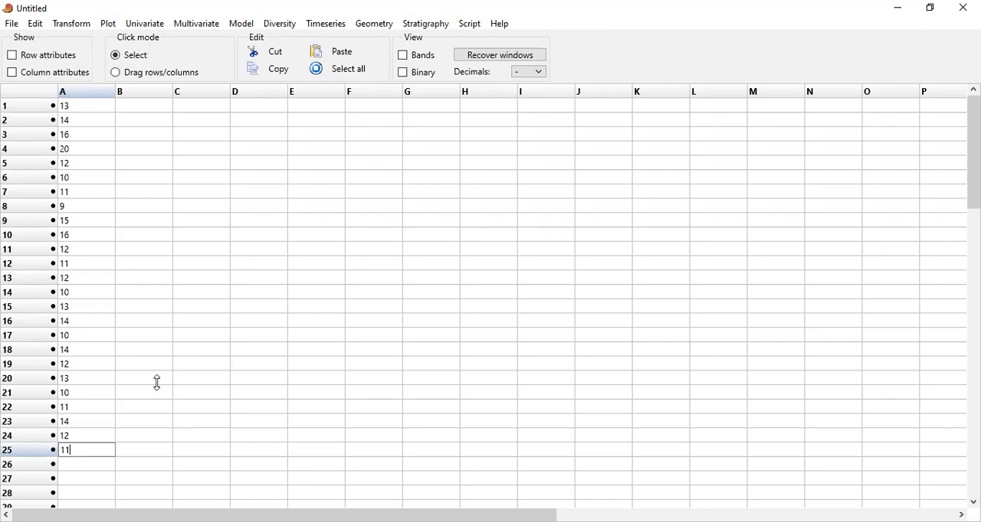
Run the normality tests on the data in A1 to A25, view the results and close them
drag(93, 109, 89, 295)
drag(81, 391, 81, 454)
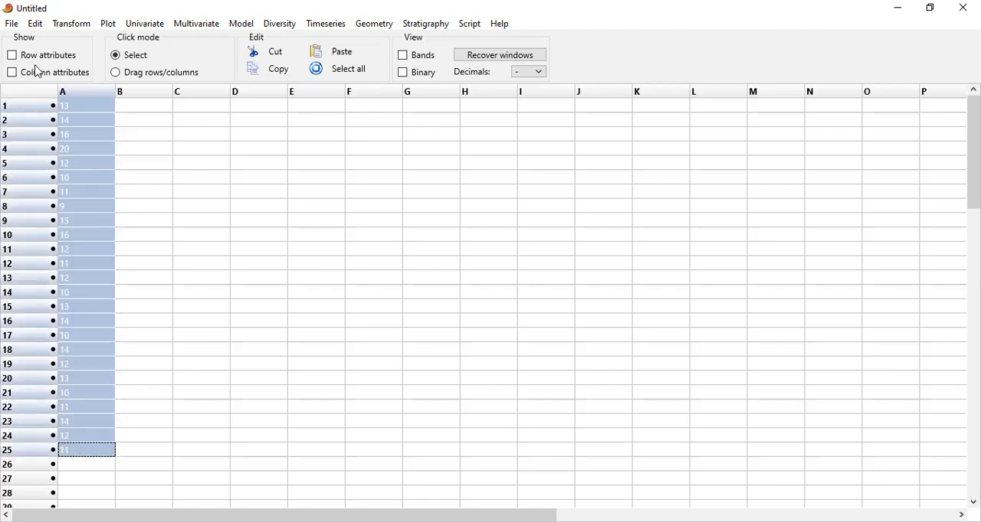
click(142, 24)
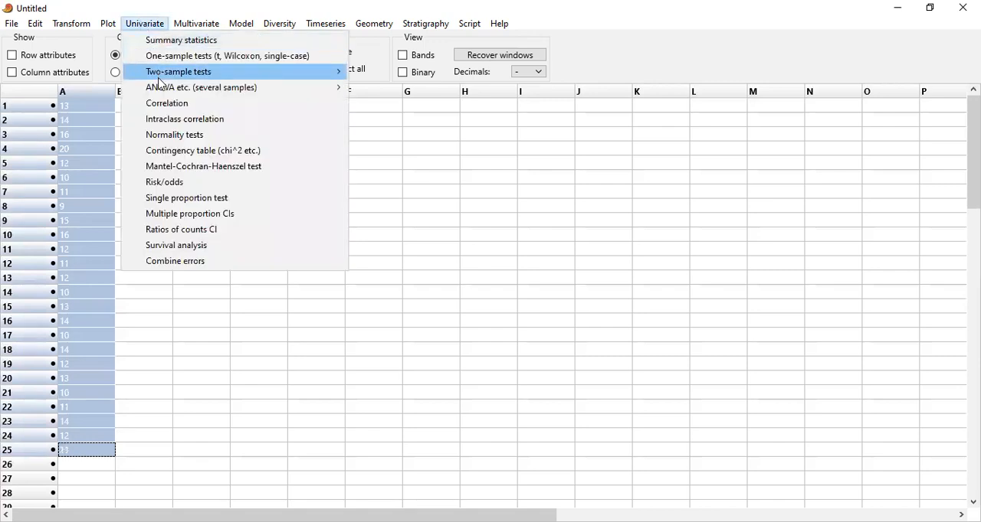
click(175, 138)
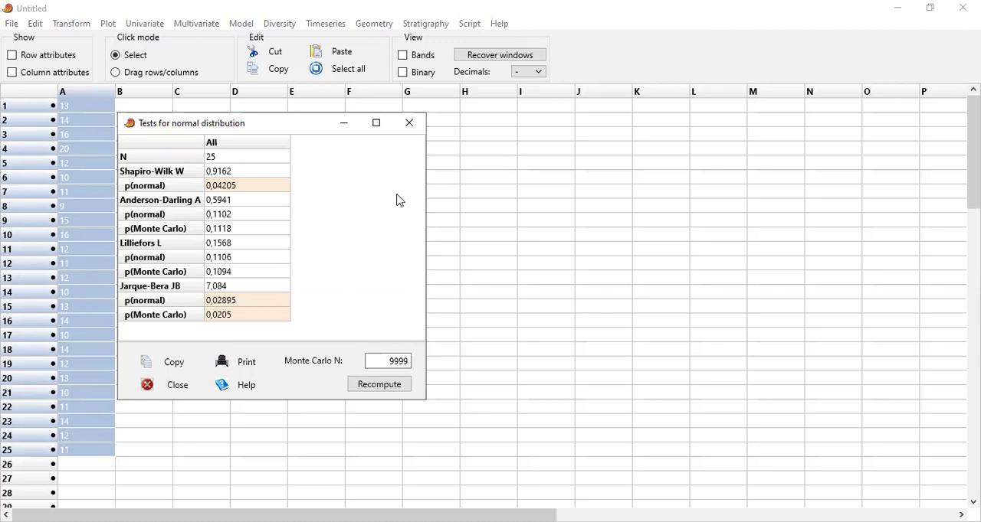
click(497, 122)
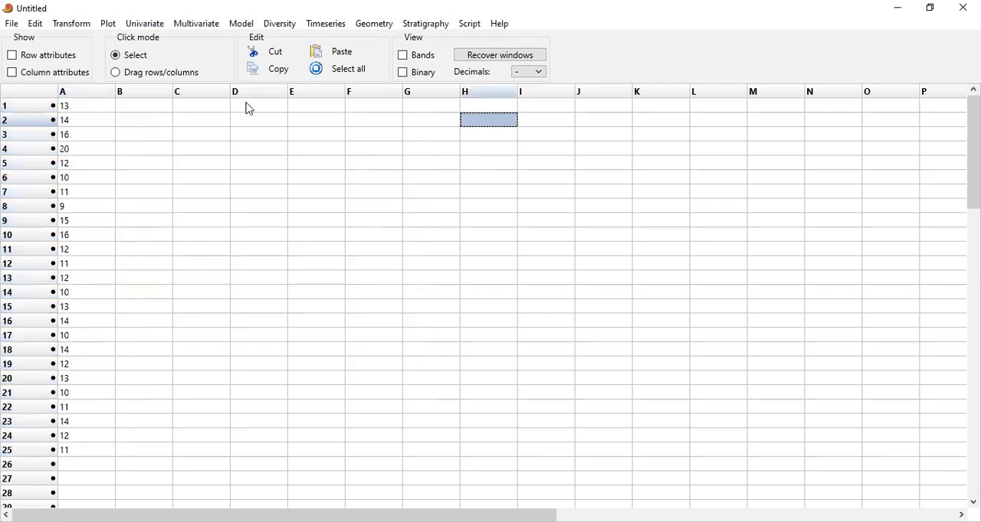
Enter the null hypothesis "H0: Data Berdistribusi Normal" in cell B1 and widen column B to fit long text
click(161, 109)
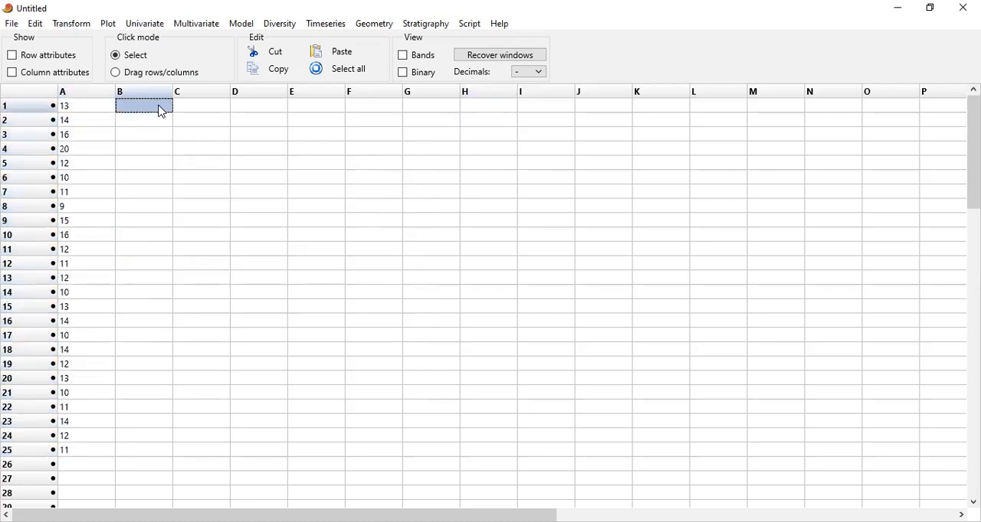
text(Ho)
key(BackSpace)
text(0; )
text(Data)
drag(174, 92, 505, 120)
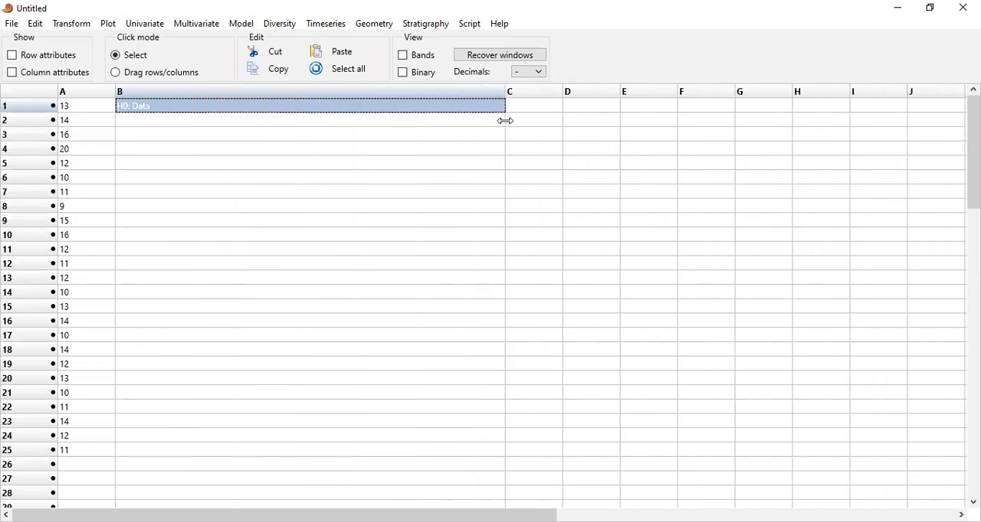
double_click(162, 106)
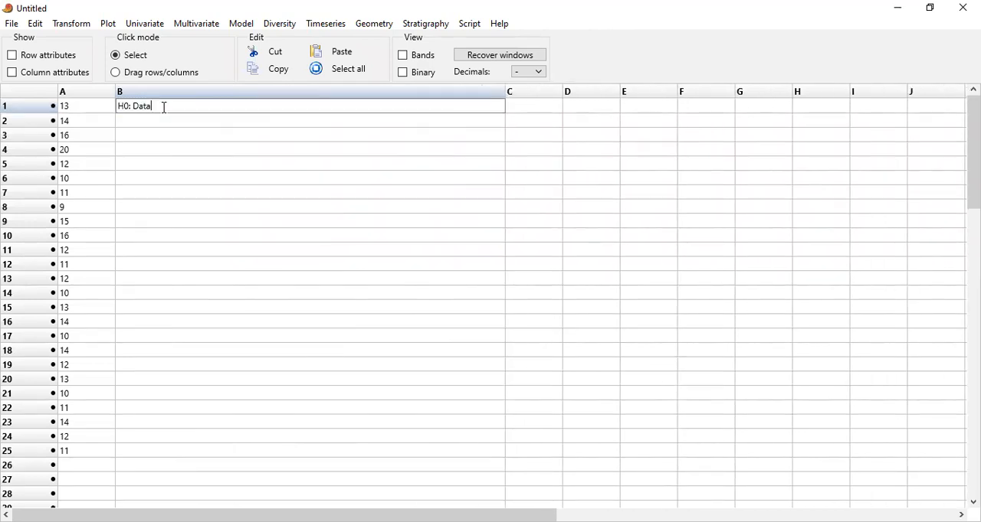
text(Be distribusi Normal)
key(Return)
Enter the alternative hypothesis "H1: Data tidak berdistribusi Normal" in cell B2
text(: Data )
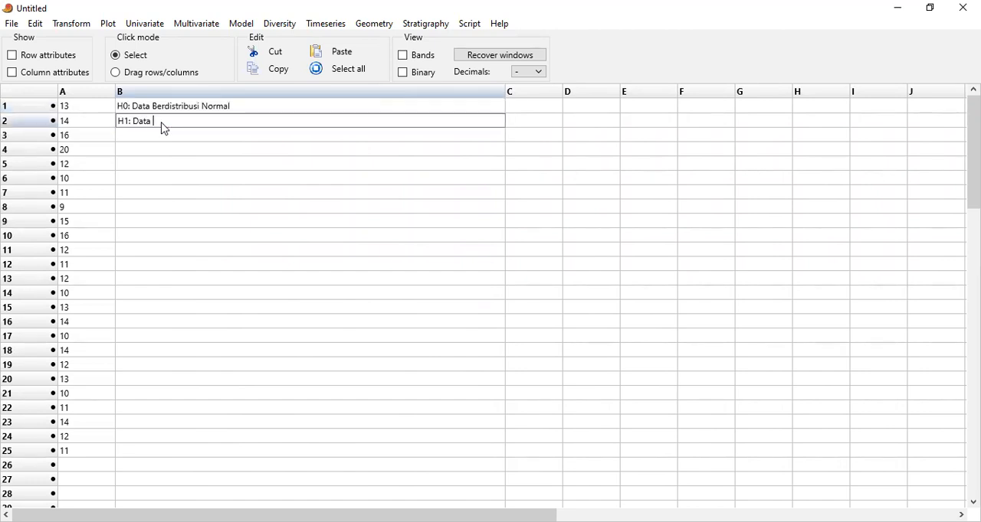
text(tidak berdistribusi Normal)
Enter "alpha = 5%" in cell B3 and "interval konfidensi: 95%" in cell B4
click(164, 142)
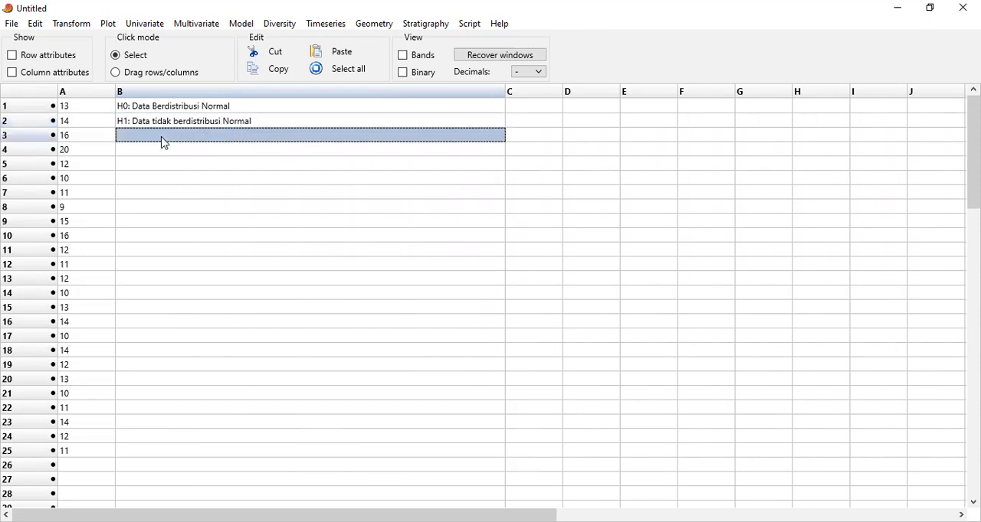
text(alpha )
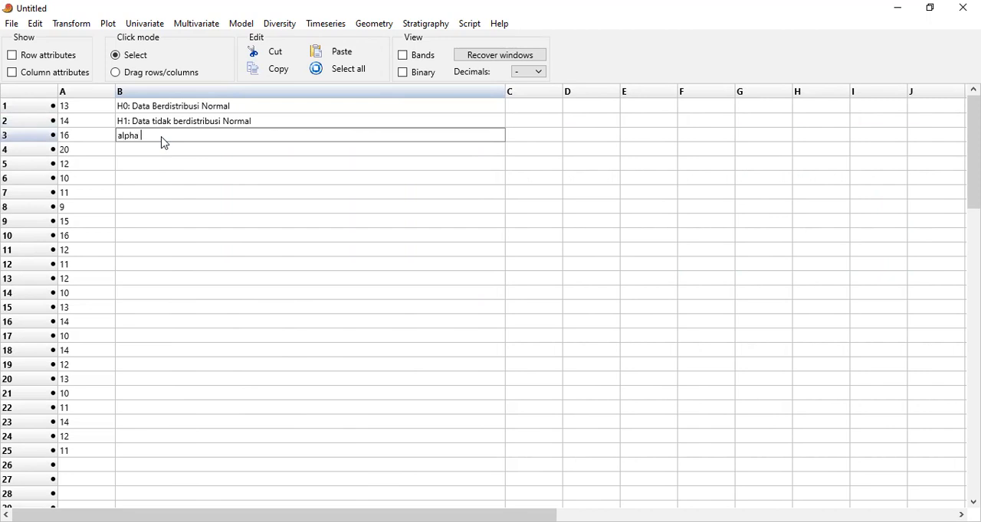
text(= 5%)
click(166, 156)
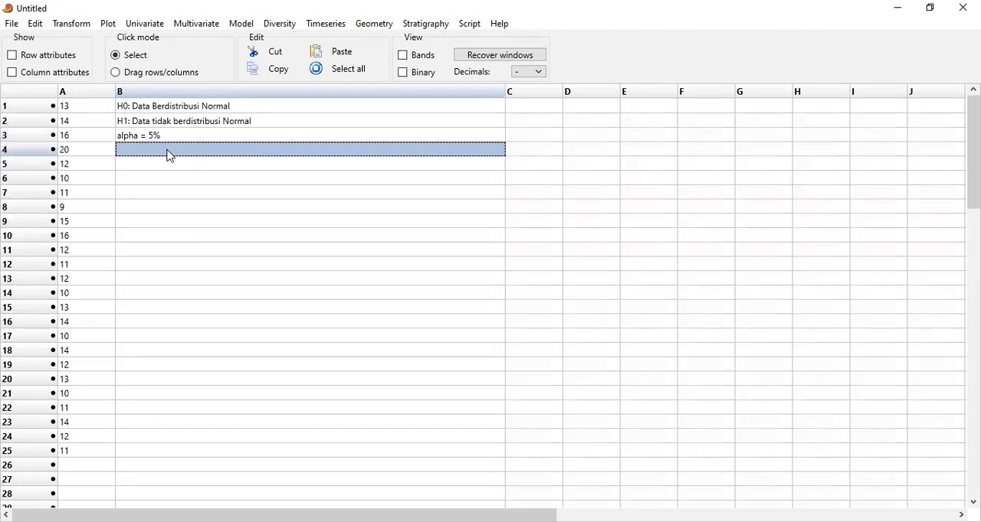
text(inte)
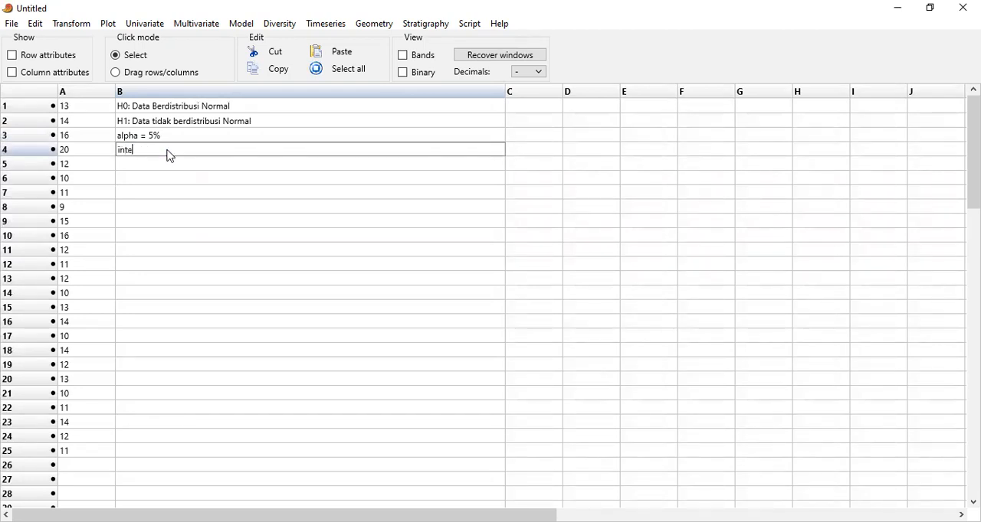
text(rval konfidensi: 95%)
Edit the alpha note in B3 to read "alpha = kekeliruan = 5%"
click(146, 137)
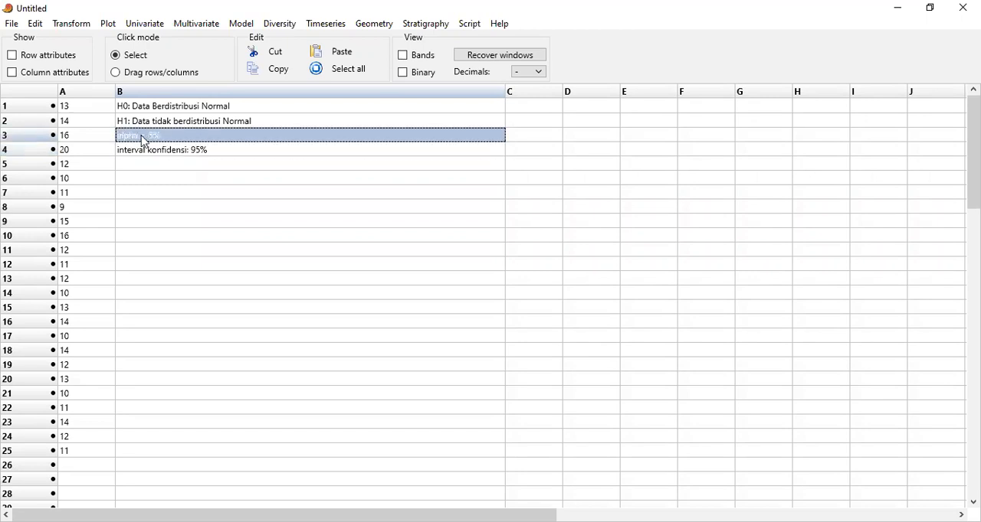
double_click(146, 138)
click(151, 140)
text(kekel)
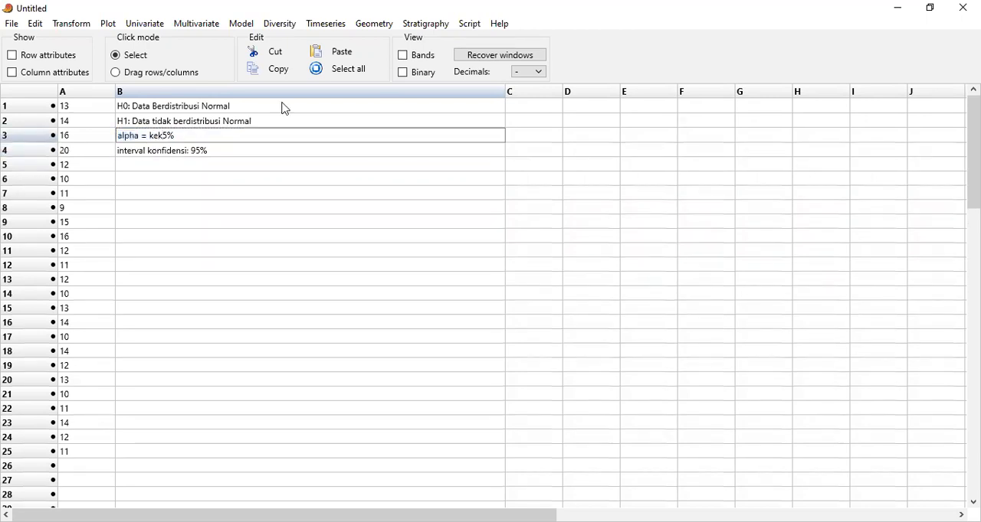
text(iruan =)
Enter the note "Statistik Ujinya berbantuan software past 4.03" in cell B5
click(195, 166)
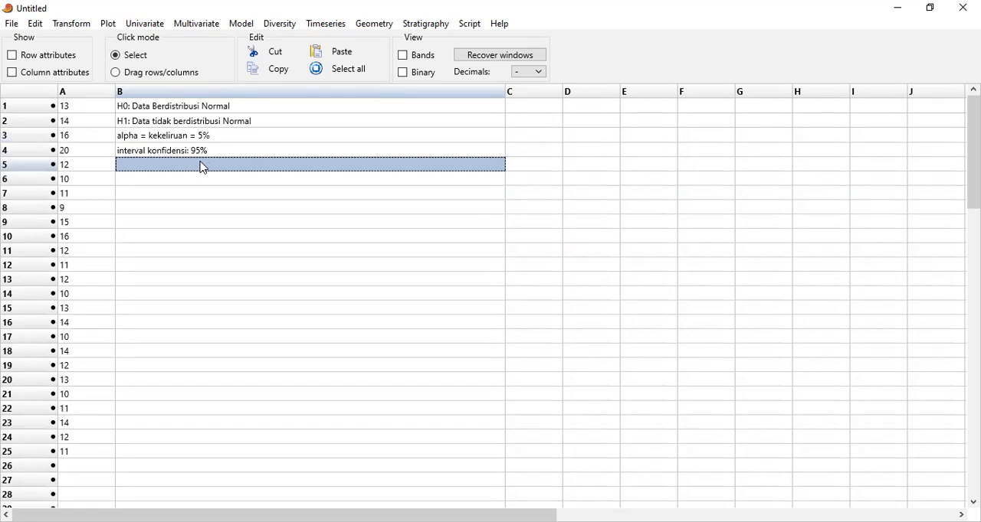
text(Statististik)
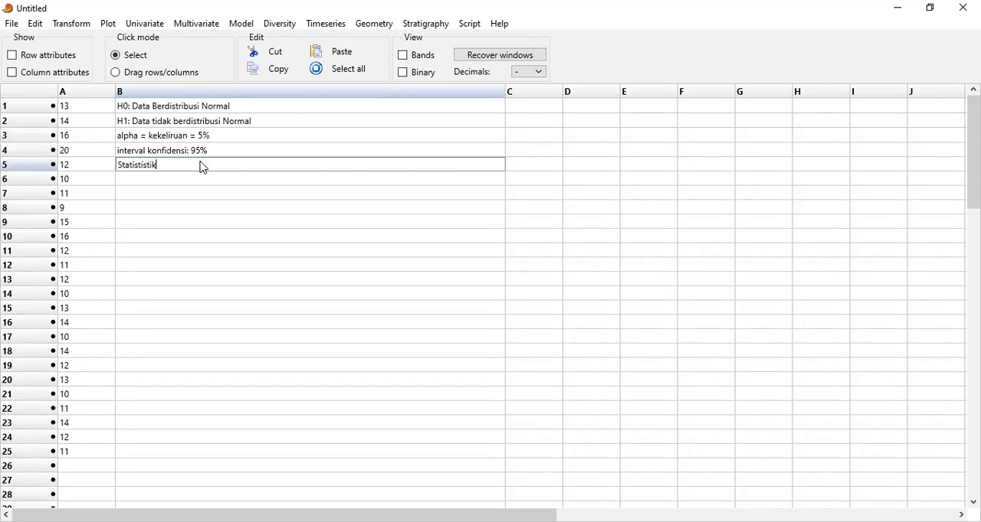
key(BackSpace)
key(BackSpace)
key(BackSpace)
key(BackSpace)
key(BackSpace)
text(k Hi)
key(BackSpace)
key(BackSpace)
text(Ujinya menggunakan)
key(BackSpace)
key(BackSpace)
key(BackSpace)
key(BackSpace)
key(BackSpace)
key(BackSpace)
key(BackSpace)
key(BackSpace)
key(BackSpace)
key(BackSpace)
key(BackSpace)
text(beb)
key(BackSpace)
text(rbantuan software pas)
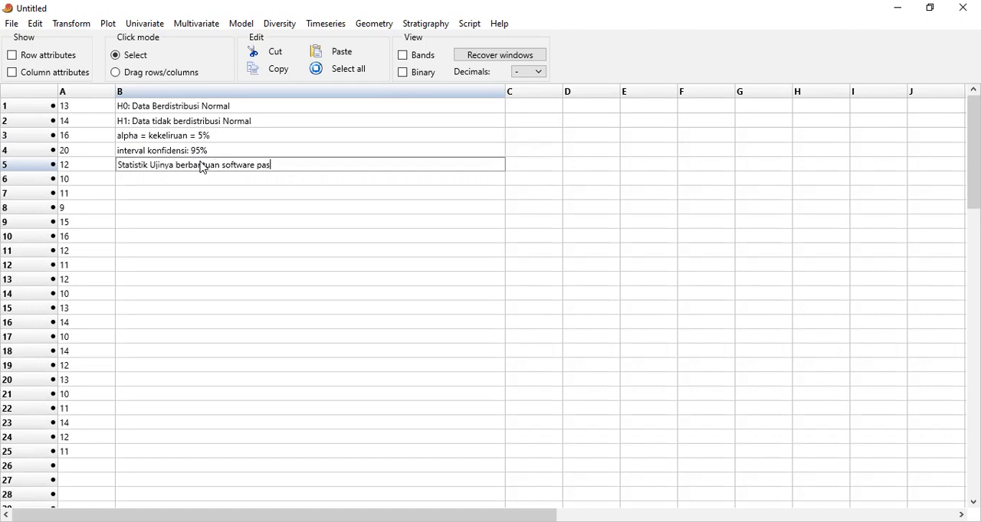
text(t 4.03)
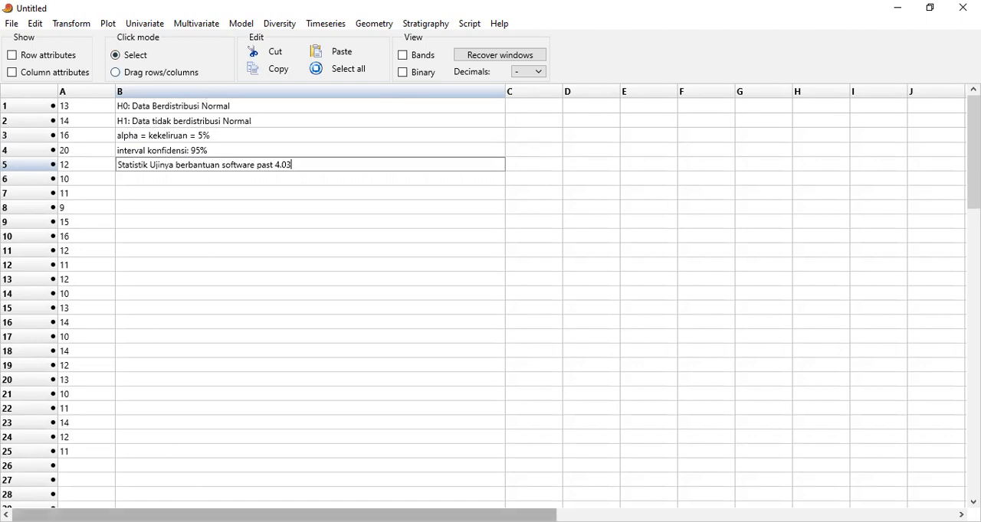
Try to run the normality tests with only cell B5 selected
click(145, 24)
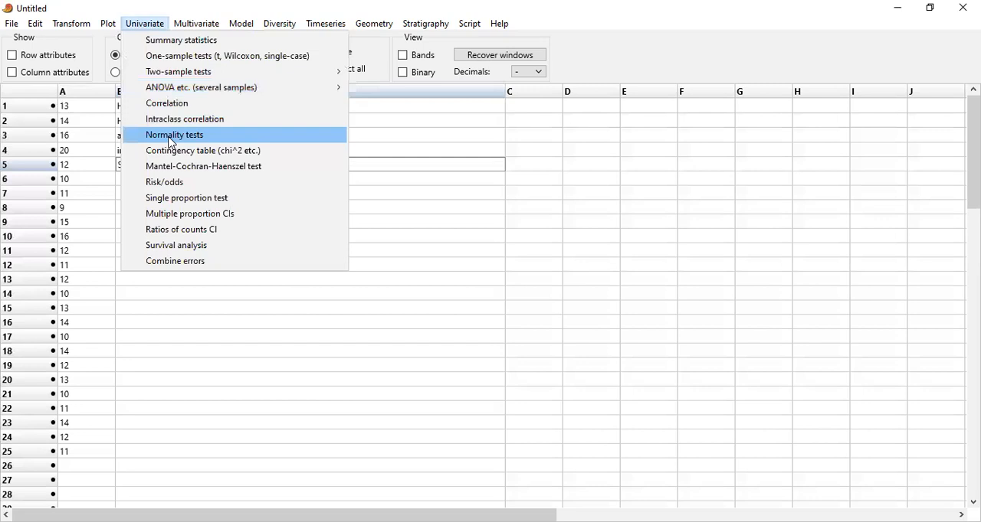
click(171, 140)
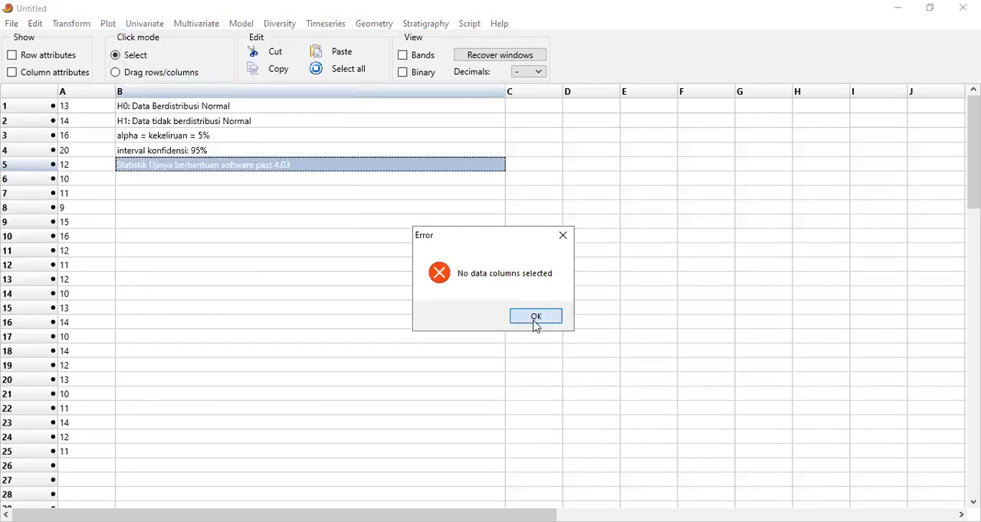
click(536, 316)
Run the normality tests on the sample values in A1 to A25
drag(87, 106, 90, 460)
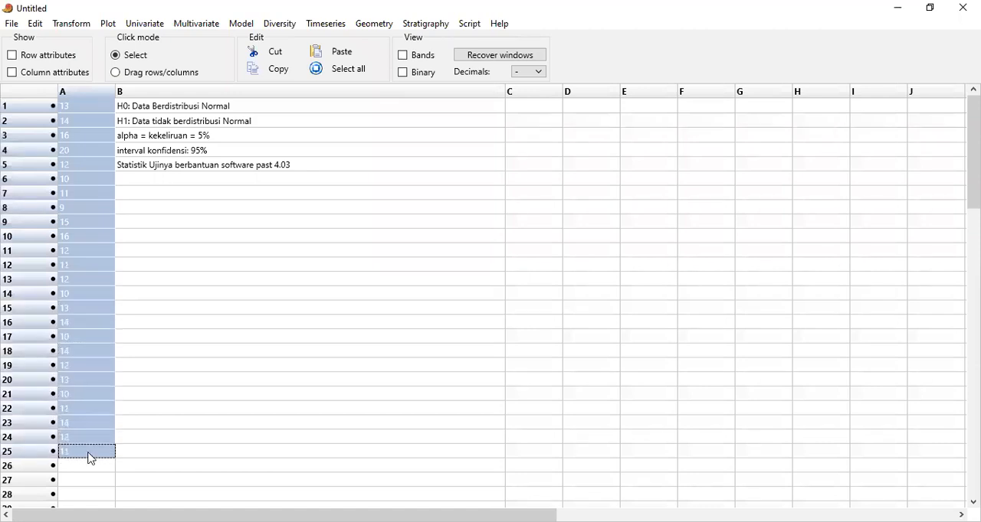
click(141, 25)
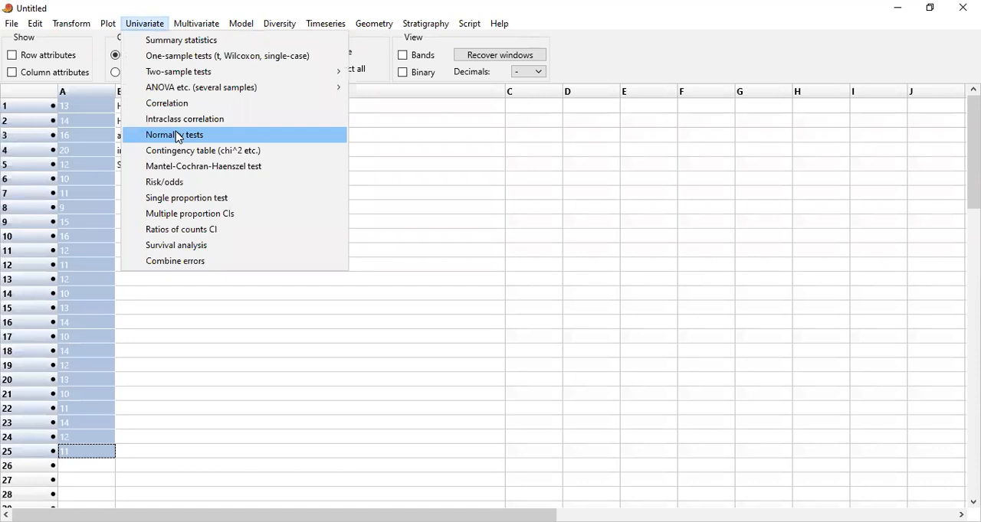
click(179, 138)
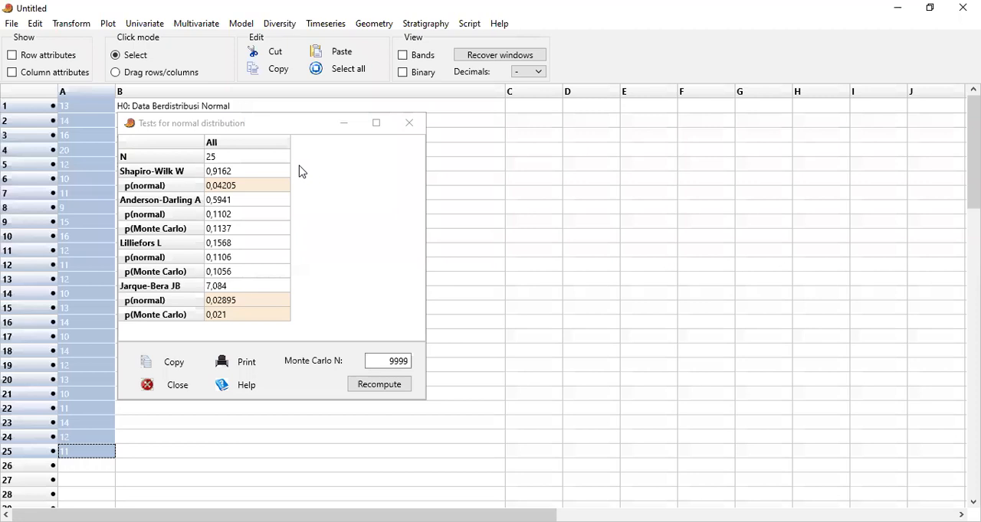
Put away the test results and begin the decision-rule note in B6 with "Kriteria Uji: Tolak Ho jika p-value"
drag(302, 124, 304, 216)
click(345, 218)
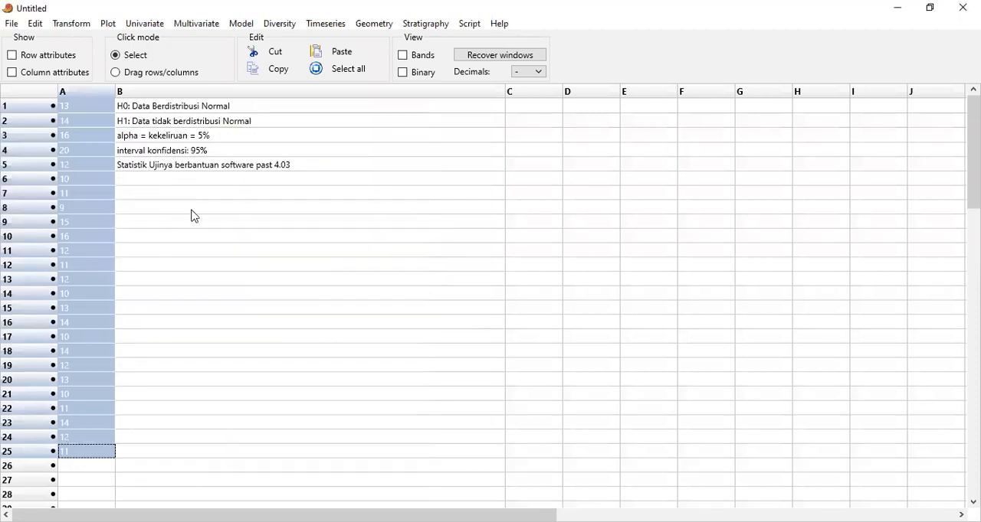
click(156, 181)
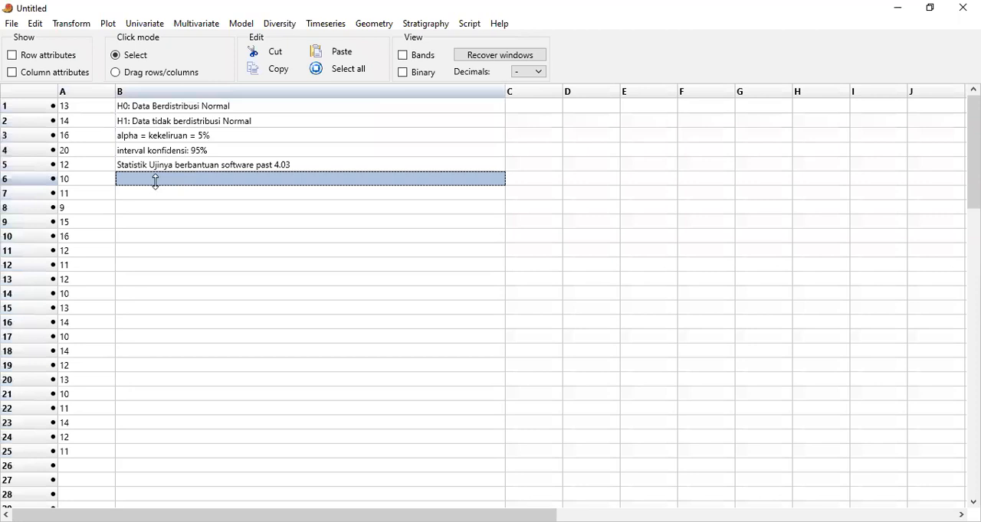
text(Kriteria )
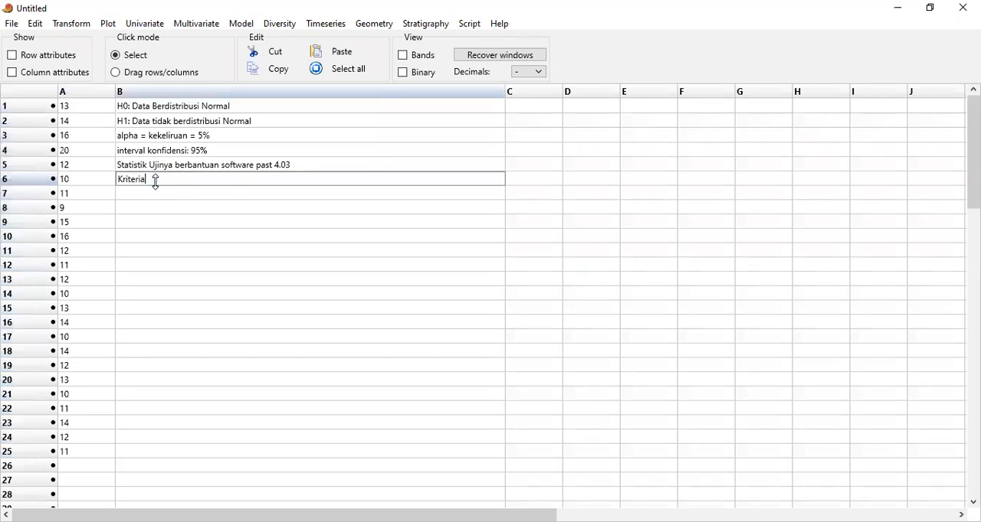
text(Uj)
text(i Tolak Ho )
text(dika)
key(BackSpace)
key(BackSpace)
key(BackSpace)
key(BackSpace)
text(jika p-value )
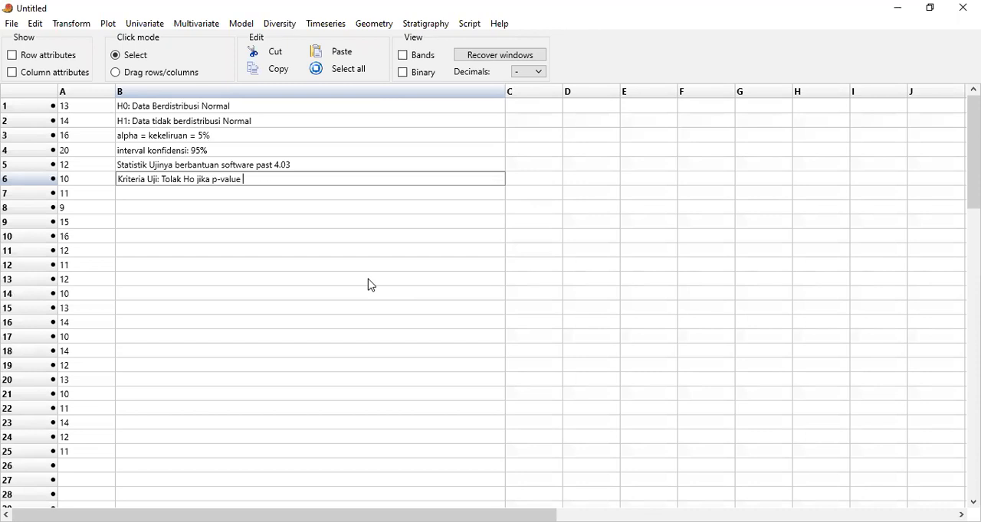
text(<)
text( 0,0)
text(5)
text( at)
Continue the note in B6 with "< 0,05 atau p-value = 0,05"
text(au)
text( sam)
key(BackSpace)
key(BackSpace)
key(BackSpace)
text(p-value = 0,05. T)
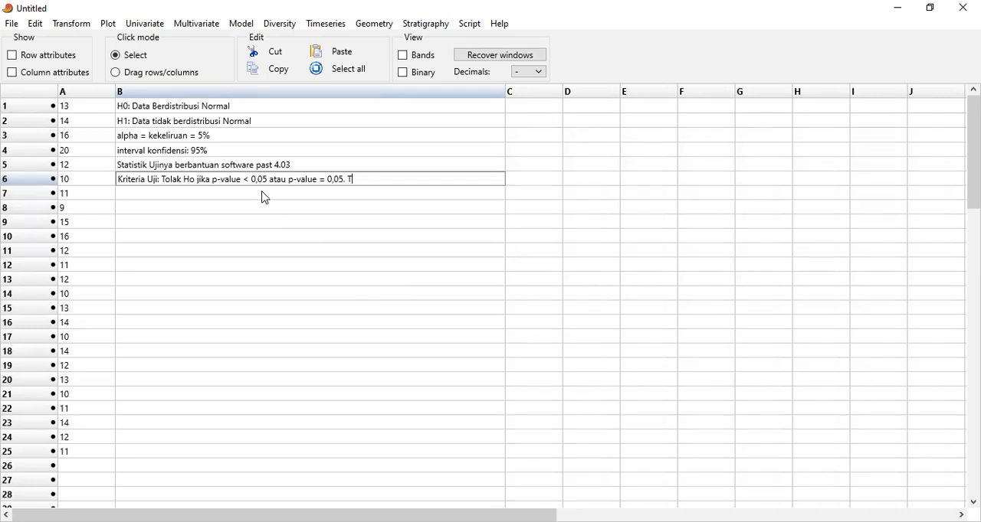
text(erima H0 jika)
Add ". Terima H0 jika p-value > 0,05" to the B6 note and correct its earlier "Ho" to "H0"
click(196, 180)
key(BackSpace)
text(0)
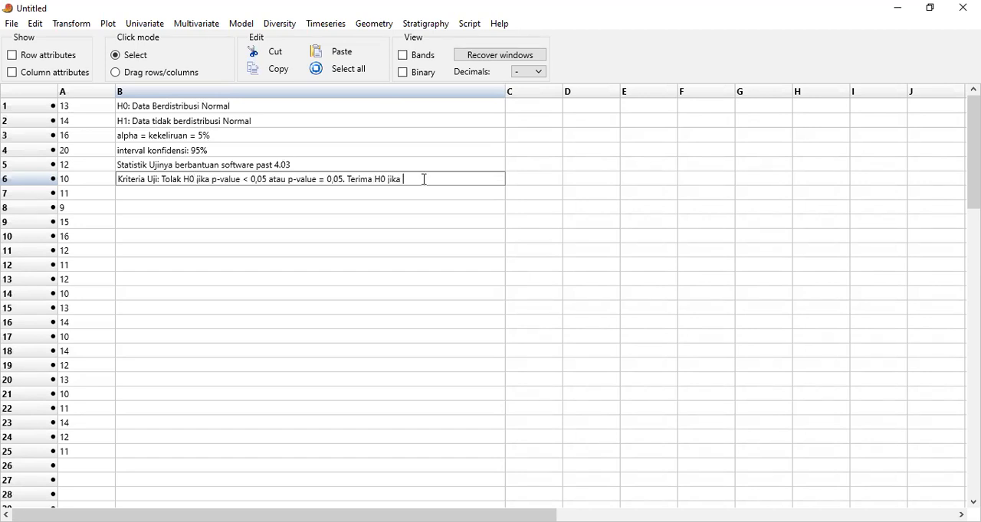
text( jika p-value > 0,05)
Copy the decision-rule note from B6 into cell B7
drag(163, 179, 464, 173)
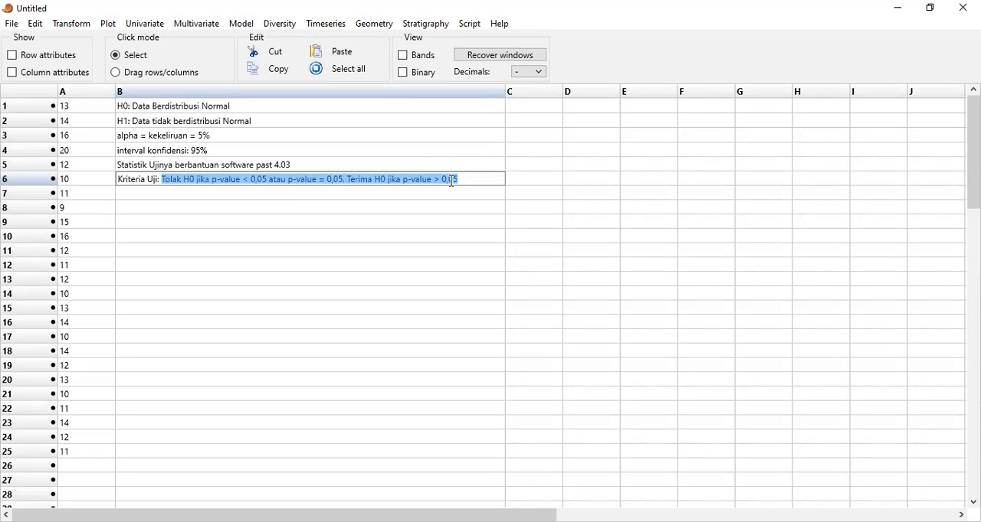
click(255, 197)
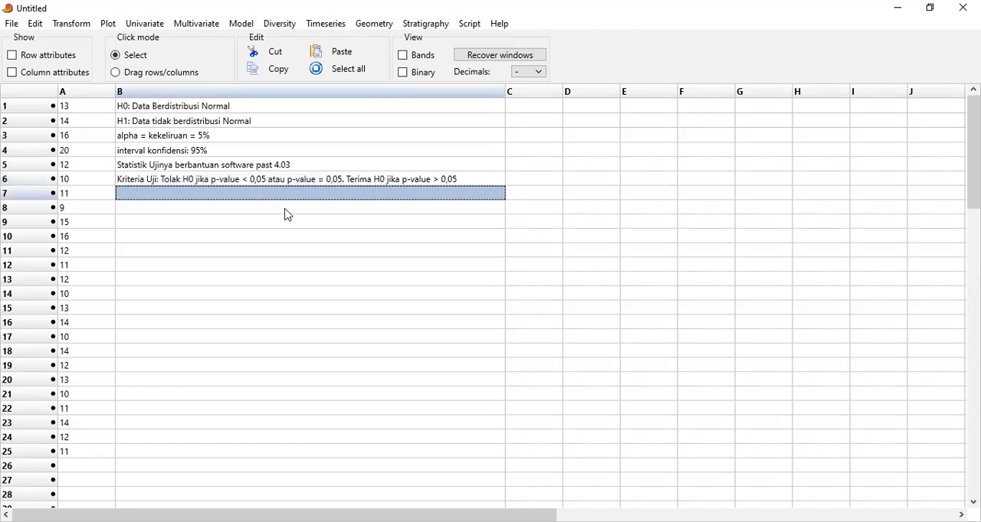
key(Down)
click(164, 182)
click(164, 182)
drag(163, 181, 464, 180)
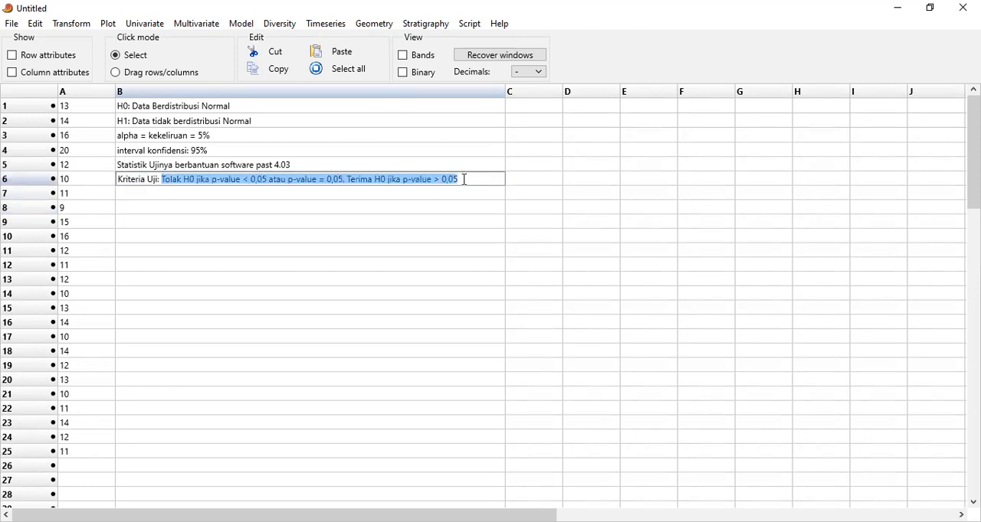
click(225, 199)
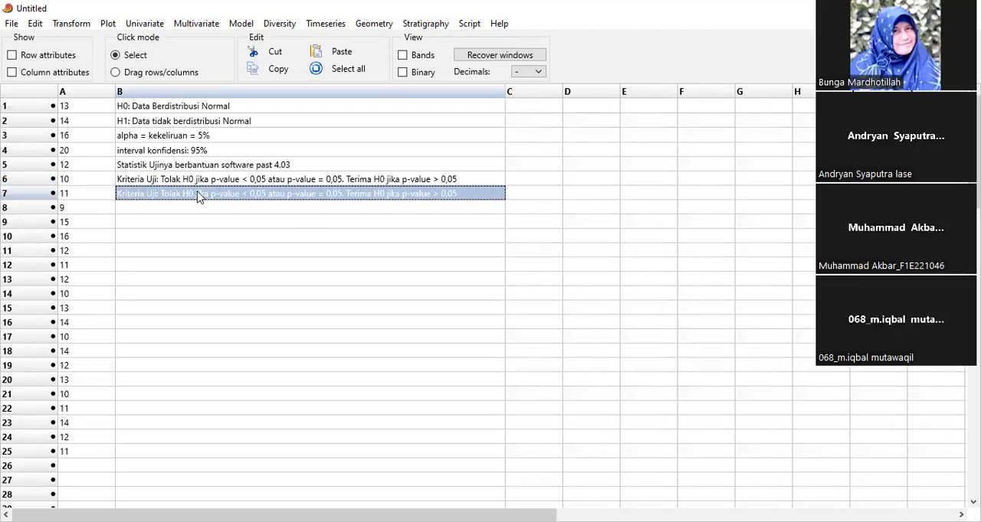
Replace the first two "p-value" mentions in the B7 note with "p (normal)"
click(236, 193)
key(BackSpace)
key(BackSpace)
key(BackSpace)
key(BackSpace)
key(BackSpace)
key(BackSpace)
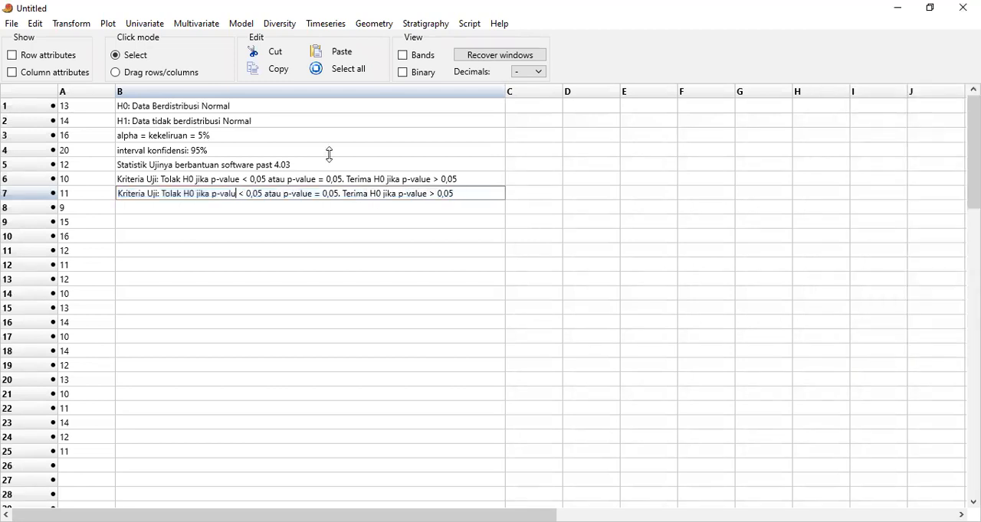
text((normal))
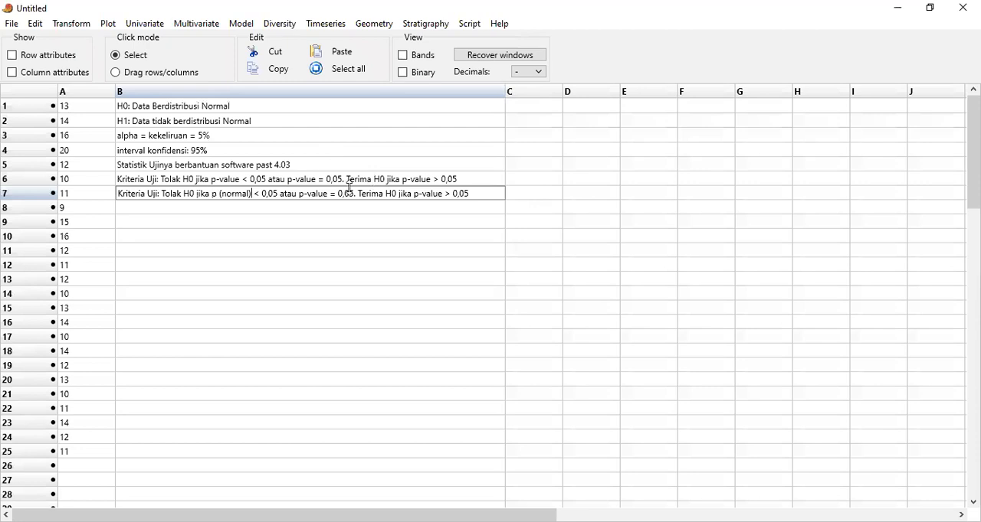
key(BackSpace)
key(BackSpace)
key(BackSpace)
key(BackSpace)
key(BackSpace)
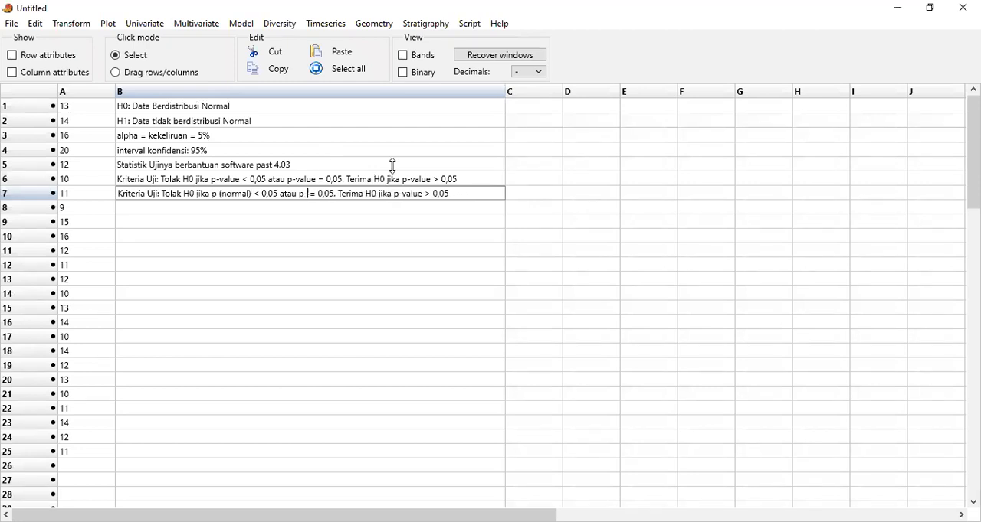
key(BackSpace)
text((no)
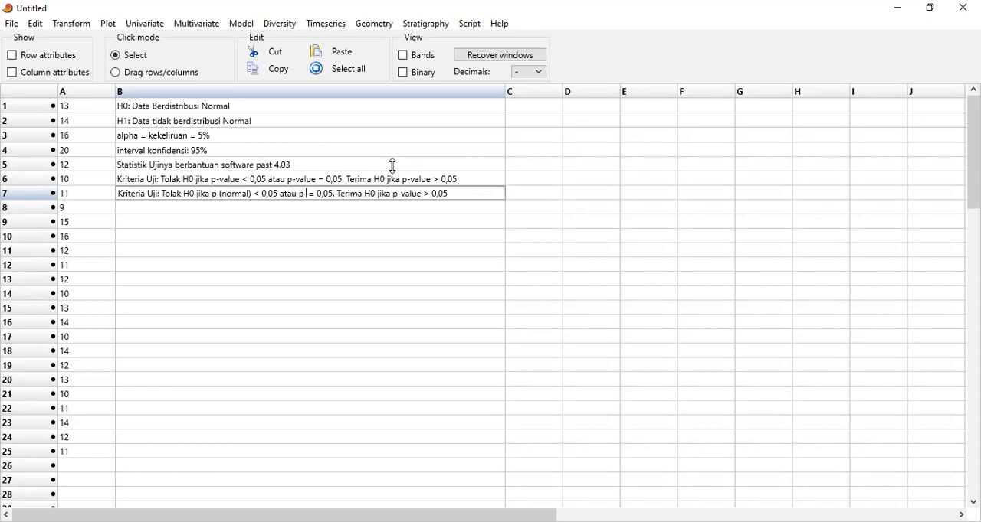
text(rmal))
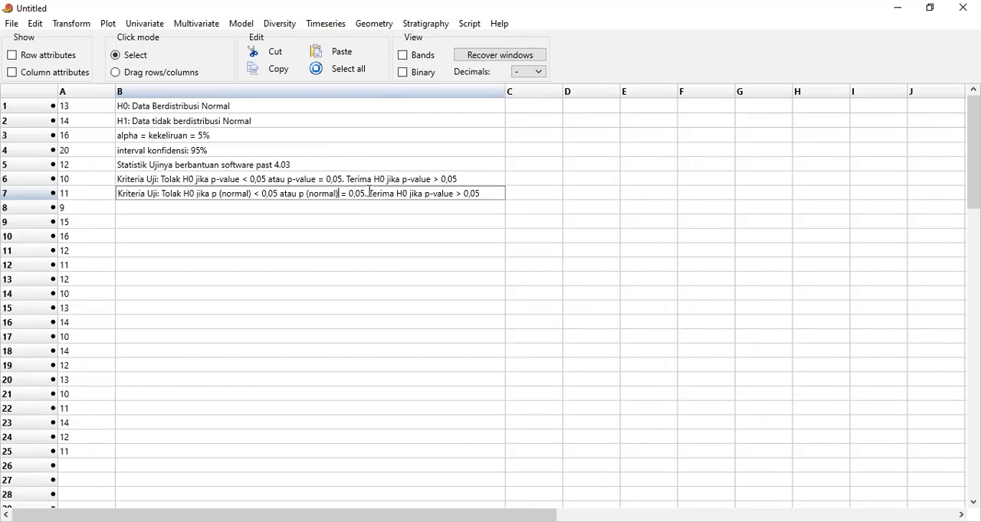
Reword the end of the B7 note to "Dan Terima H0 jika p (normal)> 0,05" and widen column B to fit it
click(370, 192)
text(Dan)
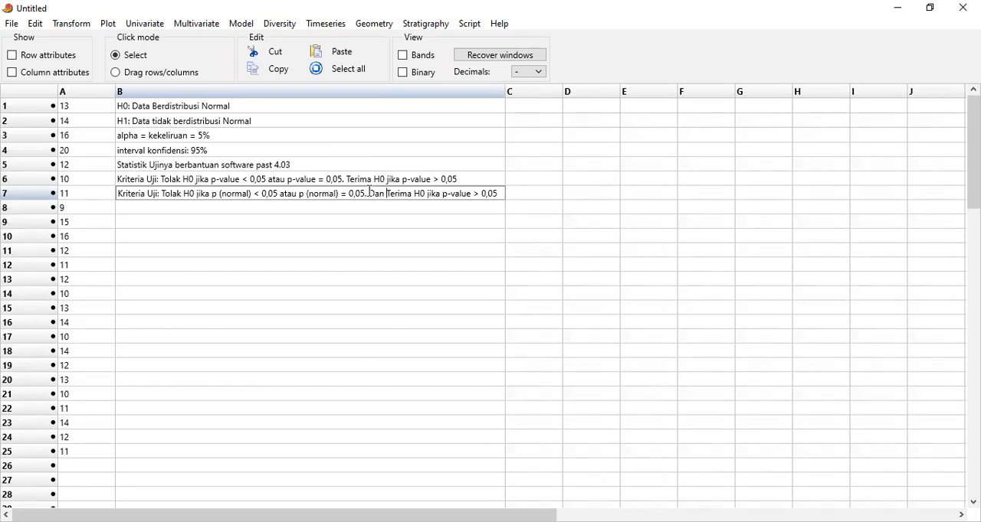
click(475, 192)
key(BackSpace)
key(BackSpace)
key(BackSpace)
key(BackSpace)
key(BackSpace)
key(BackSpace)
text((normal))
drag(506, 91, 567, 92)
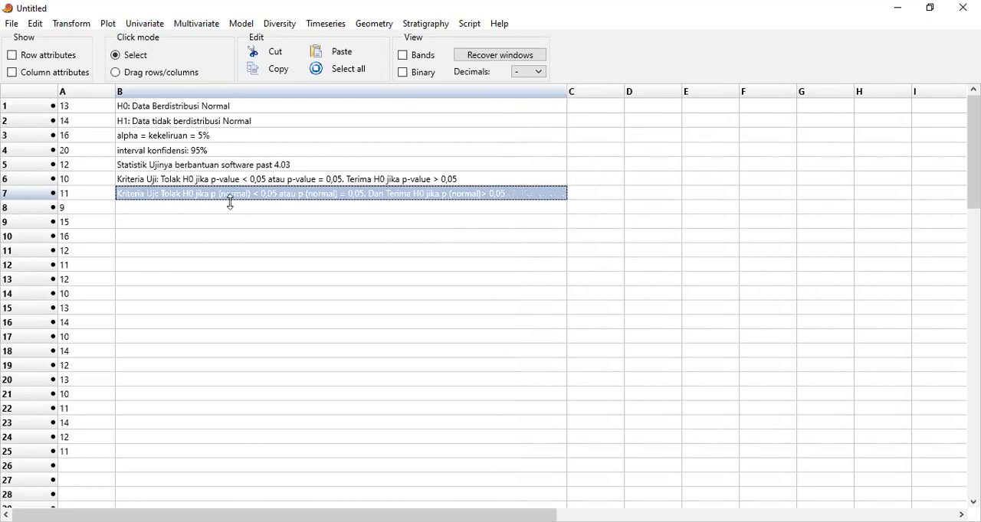
Run the normality tests on A1 to A25 again and examine the p(normal) values in the enlarged results window
click(85, 108)
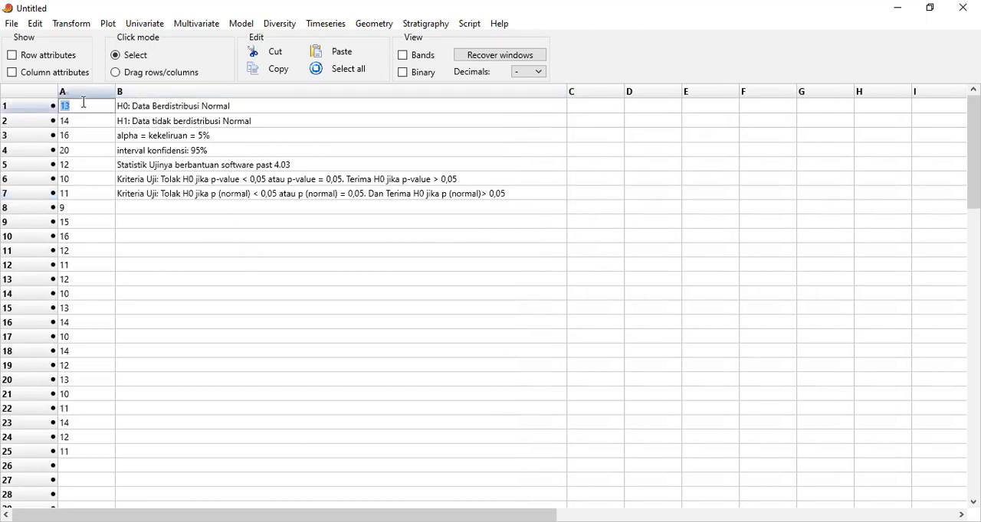
click(217, 311)
drag(88, 112, 102, 454)
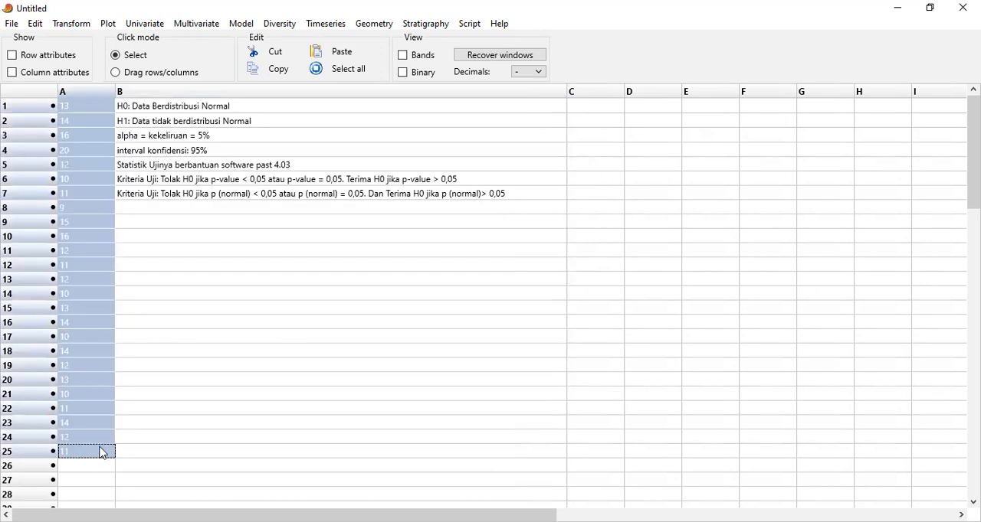
click(158, 26)
click(201, 136)
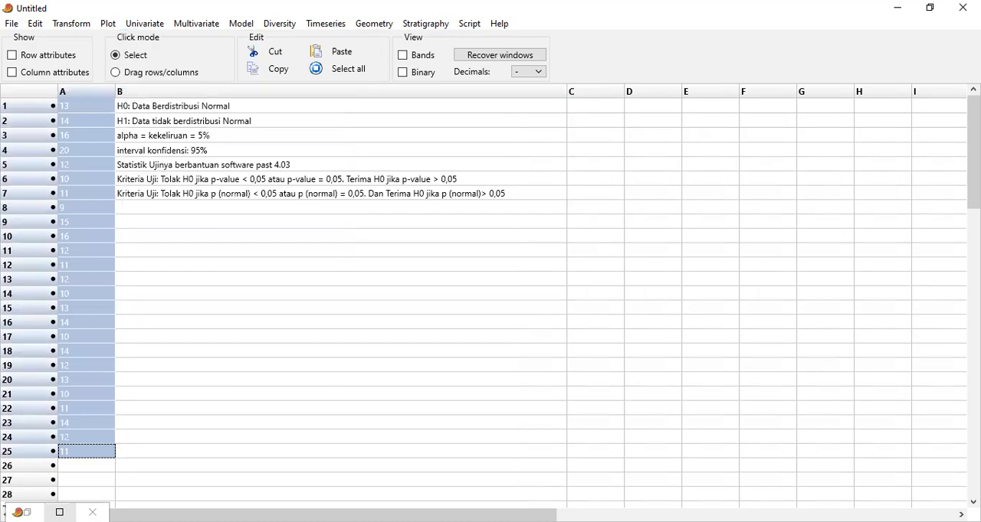
click(59, 513)
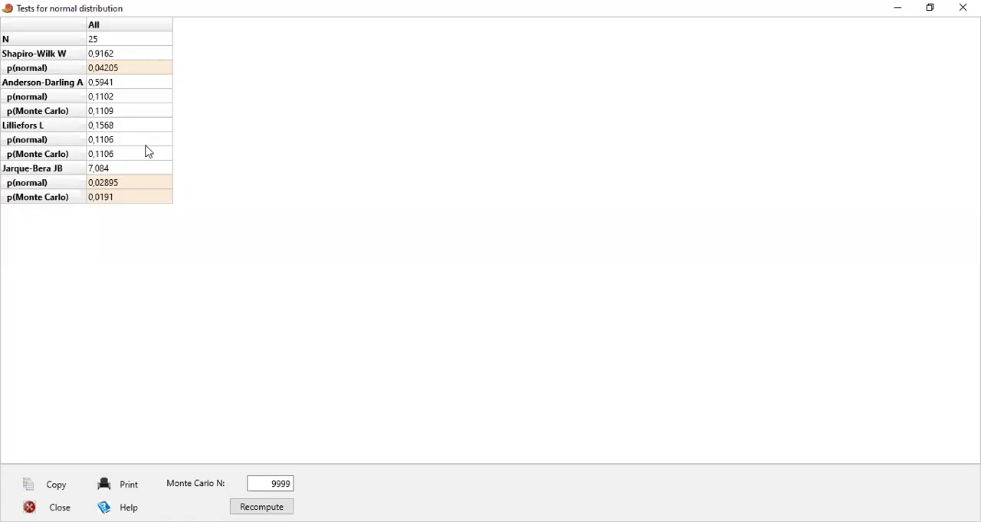
click(929, 9)
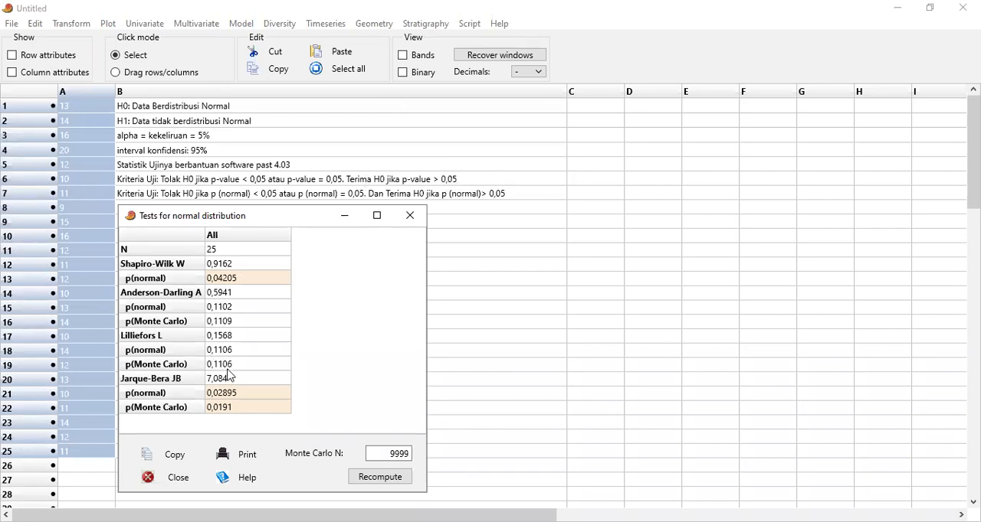
Put away the results and begin the conclusion in B8 with "Kesimpulan: berdasarkan Uji Saphiro Wilk dan Uji"
click(600, 108)
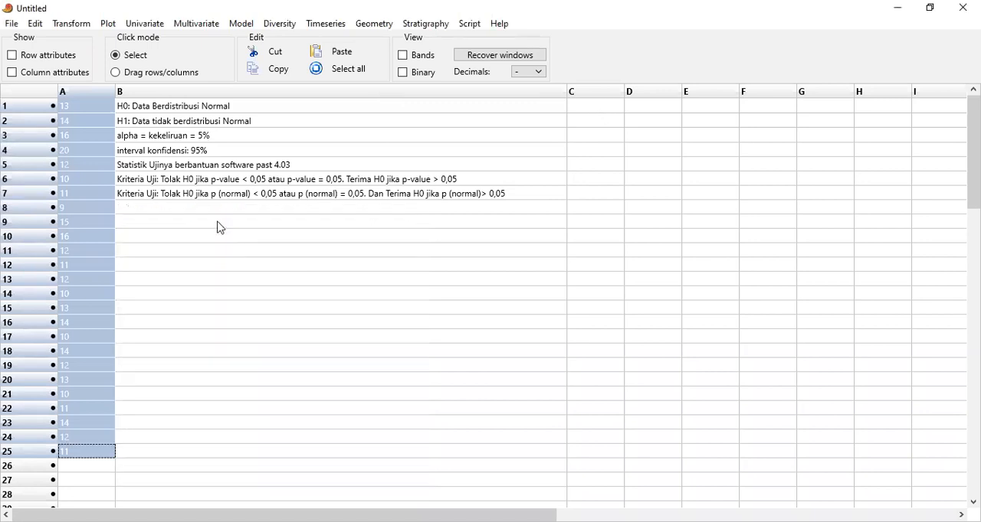
click(186, 211)
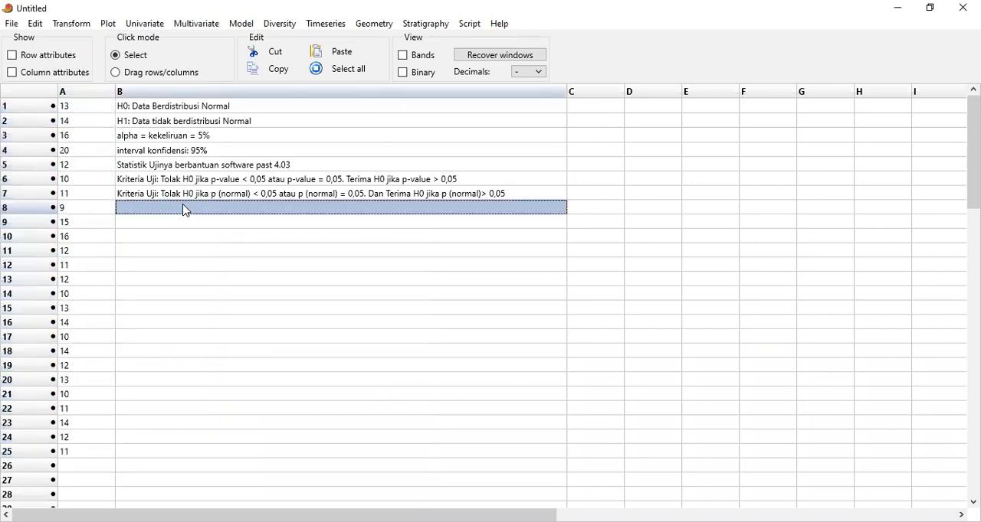
text(Kesi)
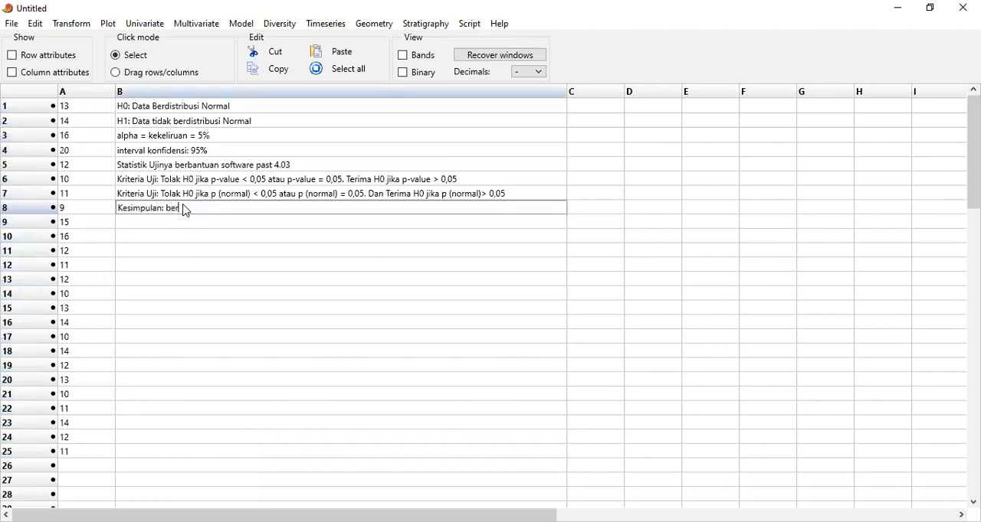
text(mpulan: berdasarkan Uji Saphiro Wilk)
text(dan Uji)
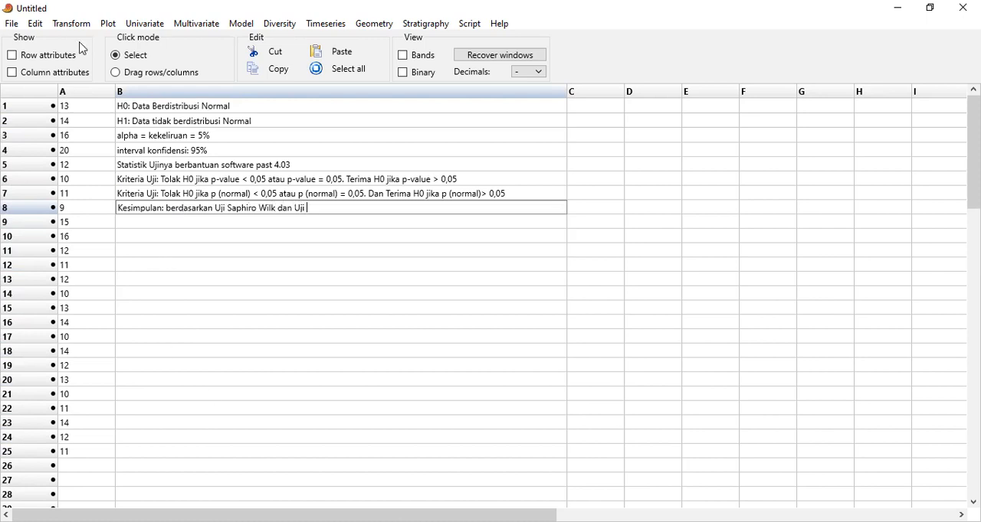
Try to run the normality tests with only cell B8 selected
click(146, 26)
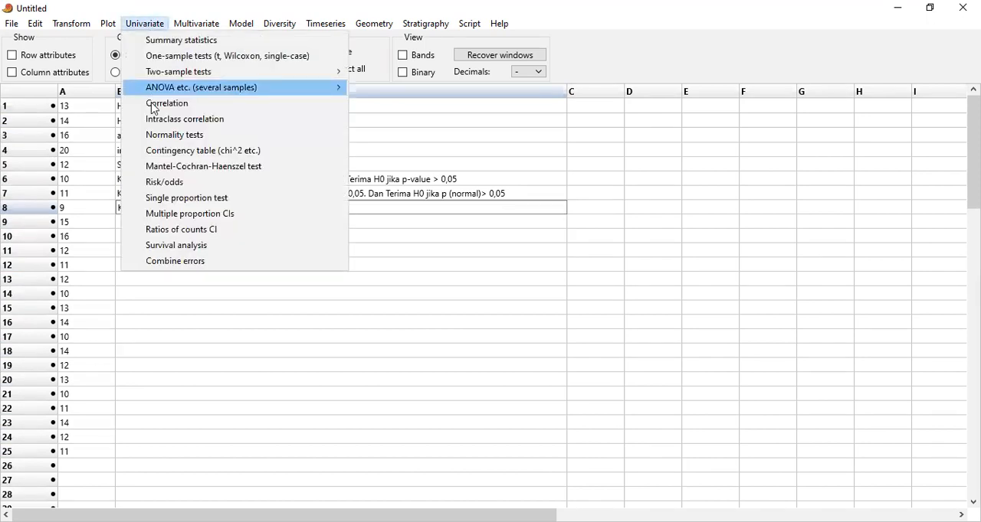
click(156, 138)
click(539, 316)
Rerun the normality tests on A1 to A25 to check the test names for the conclusion, and put the results away
drag(100, 221, 95, 451)
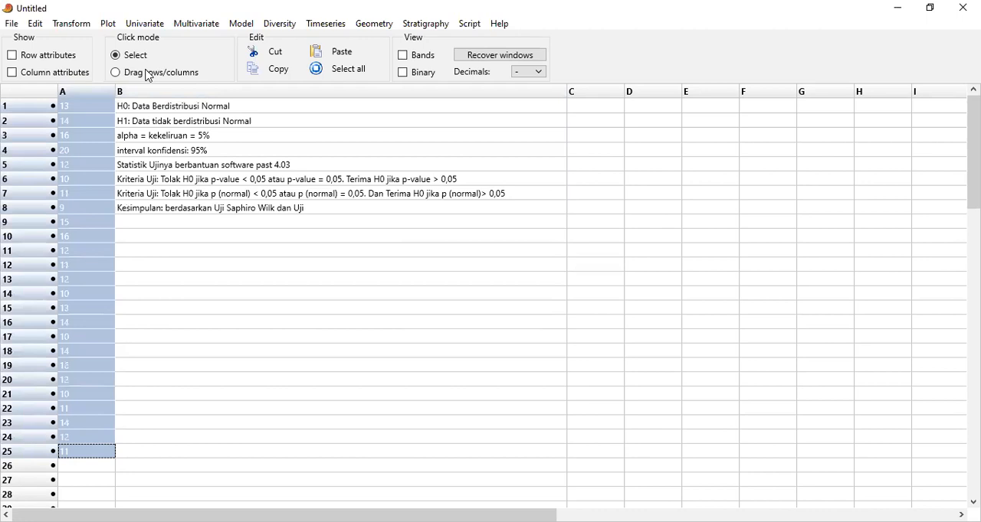
click(142, 24)
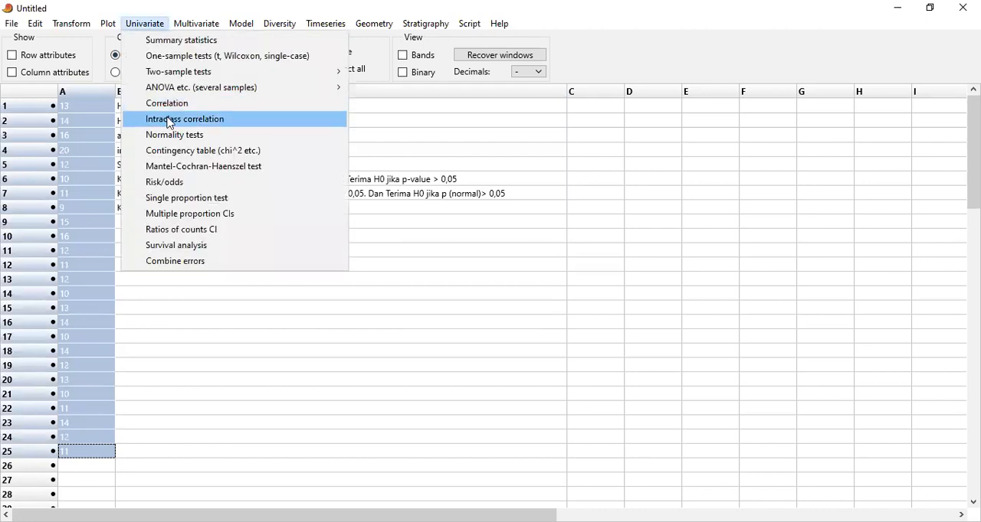
click(173, 136)
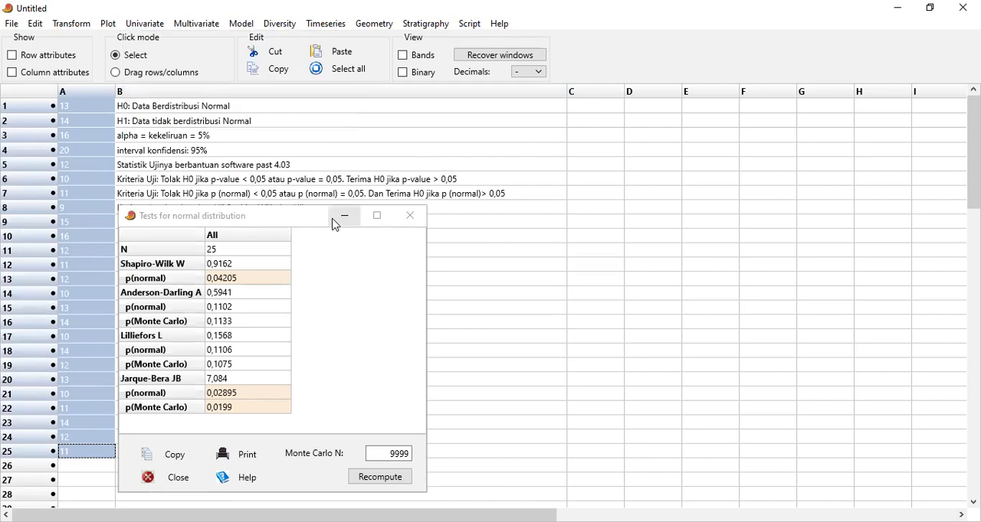
click(309, 207)
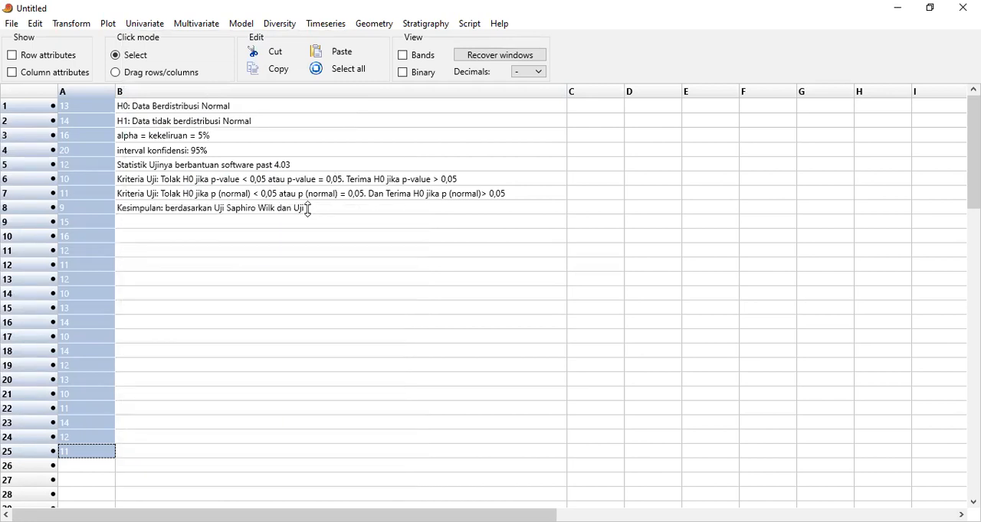
Extend the conclusion in B8 with "Jarque - Bera, data tidak berdistribusi normal, namun"
click(313, 213)
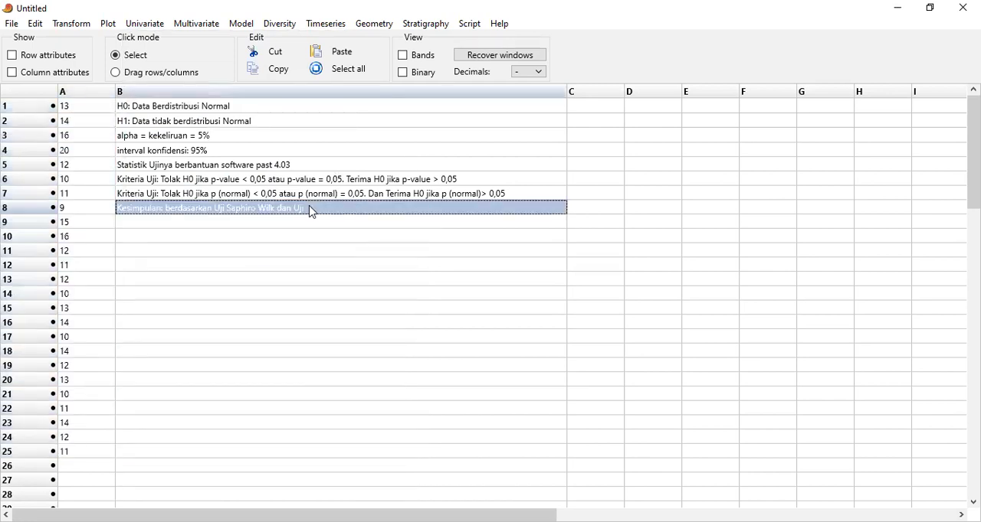
double_click(310, 208)
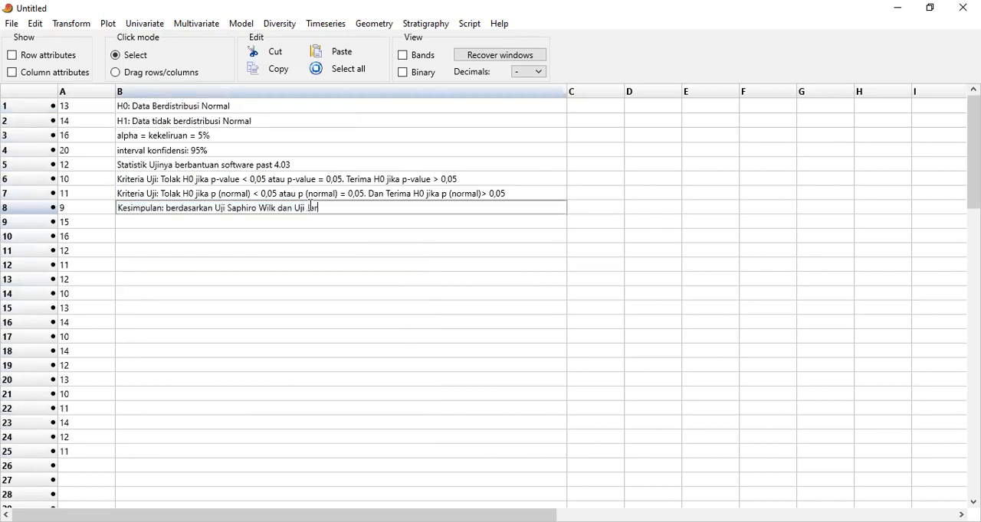
text(era, data tidak berdistribusi normal)
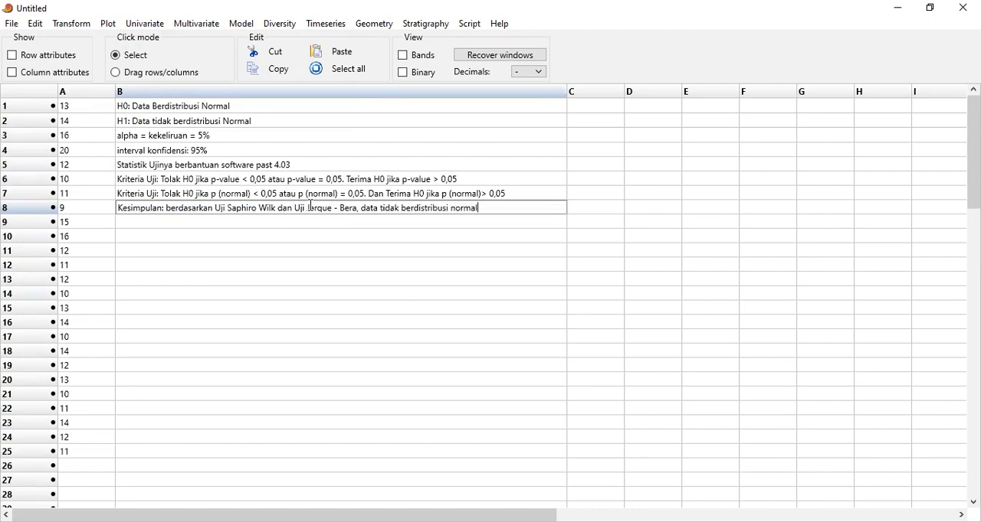
text(namun)
click(273, 225)
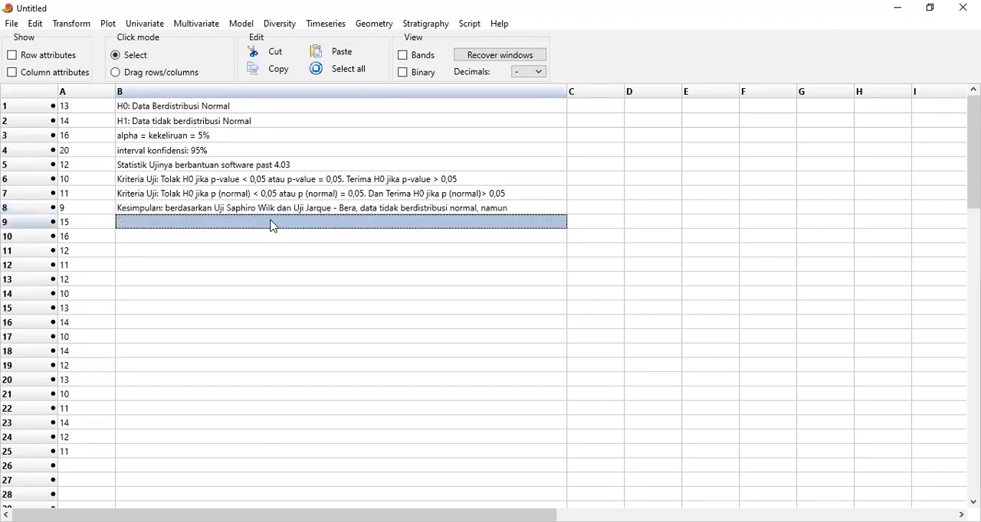
Continue the conclusion in B9 with "berdasarkan Uji Anderson - Darling dan Uji Lilliefors, data berdistribusi normal."
text(berdasarkan Uji Anderson - Darli)
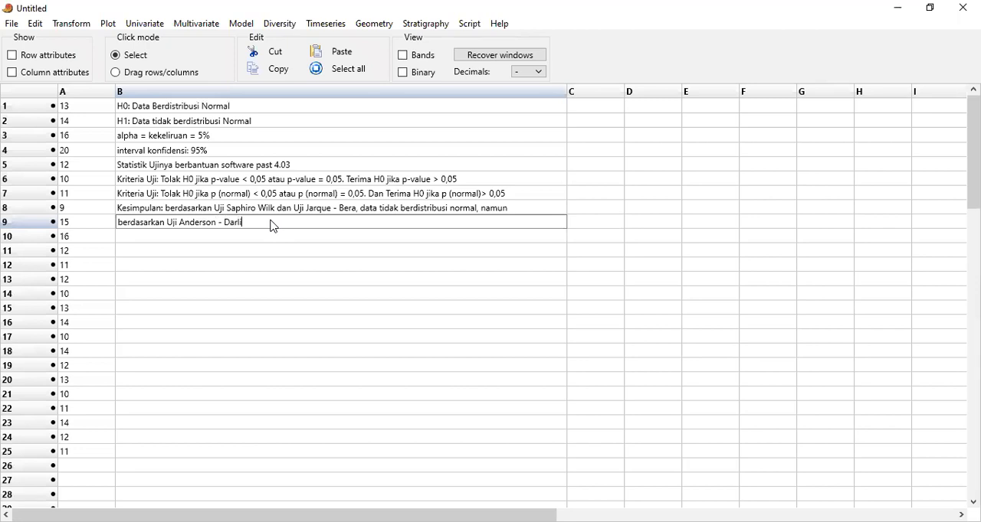
text(dan)
text(Lilie)
key(BackSpace)
key(BackSpace)
text(liefors, data berdistribusi normal.)
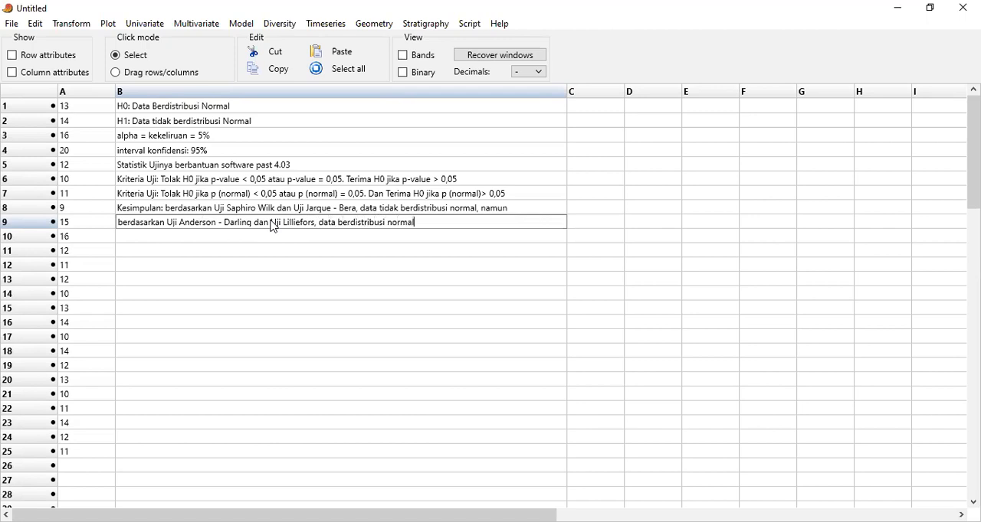
Insert "(p(normal)<0,05)" after "tidak berdistribusi normal" in B8 and widen column B to fit the whole sentence
click(479, 212)
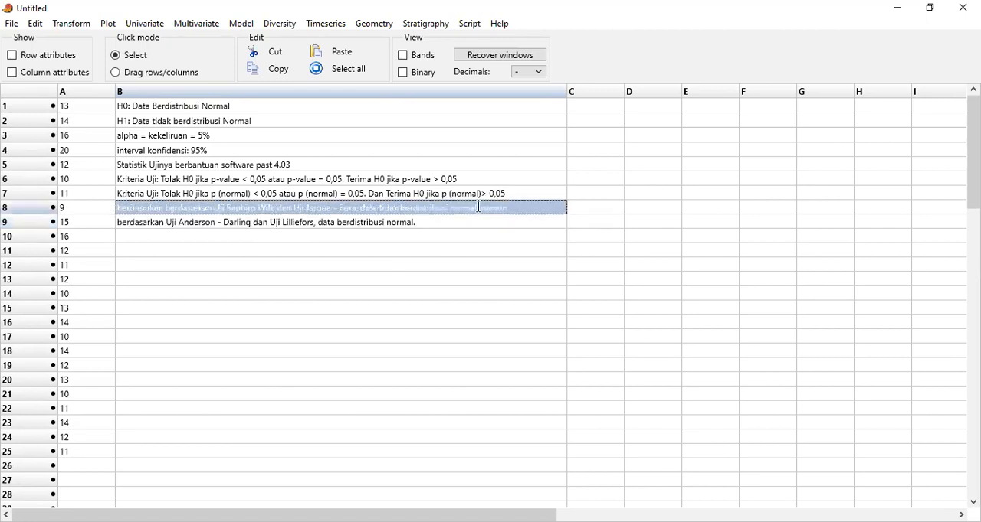
double_click(481, 209)
click(478, 207)
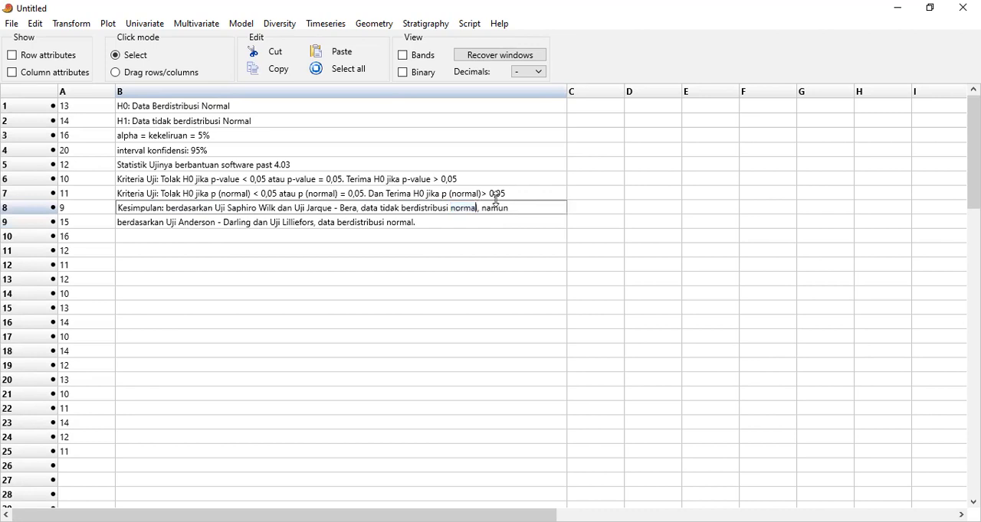
text((p(normal))
key(Delete)
text(<)
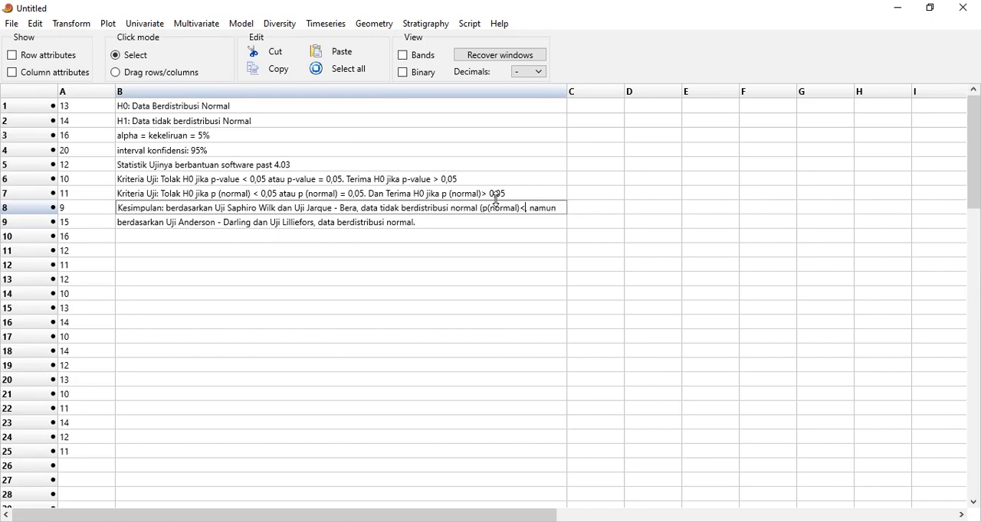
text(0,05))
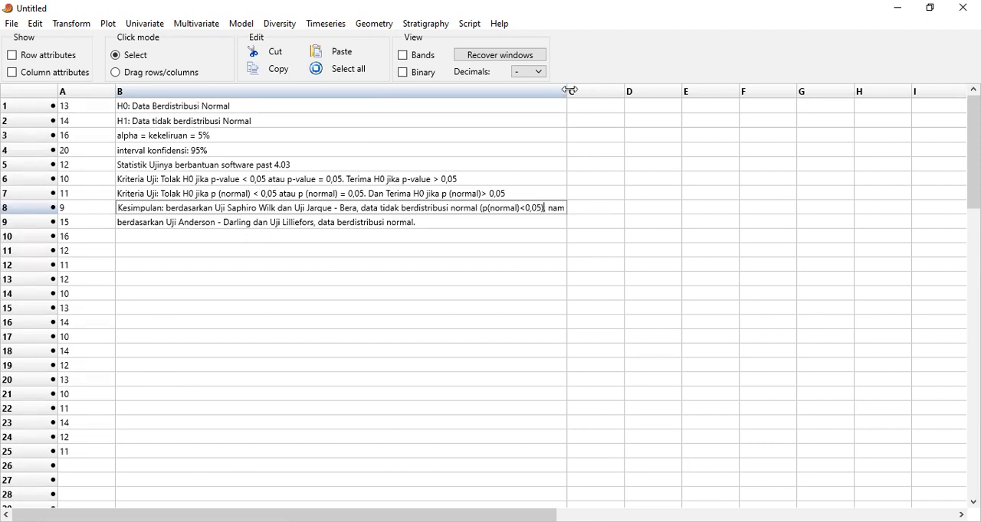
drag(567, 91, 617, 103)
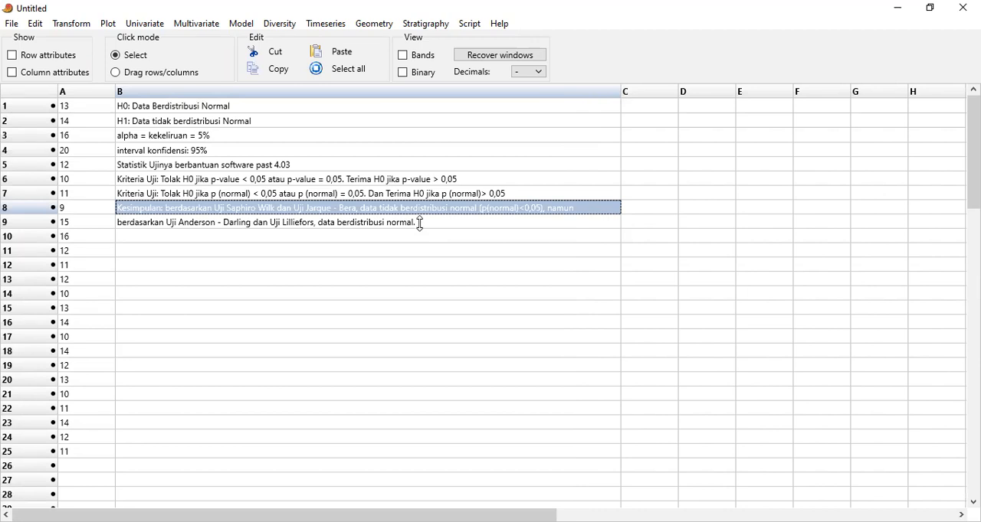
Replace the full stop ending the B9 text with a bracketed p(normal) note
double_click(420, 224)
click(421, 224)
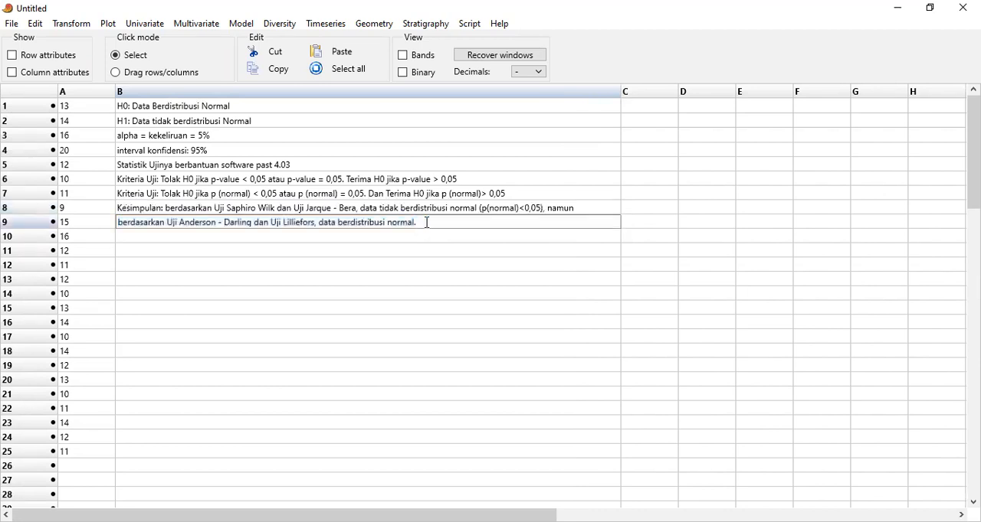
key(BackSpace)
text((p (normal)))
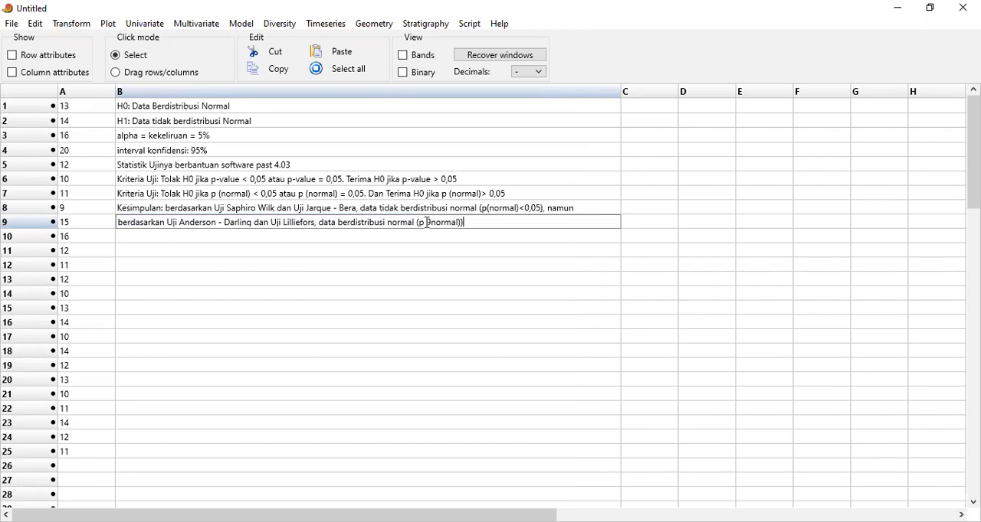
key(Return)
Add another closing bracket after "0,05)" in the B8 conclusion
double_click(541, 207)
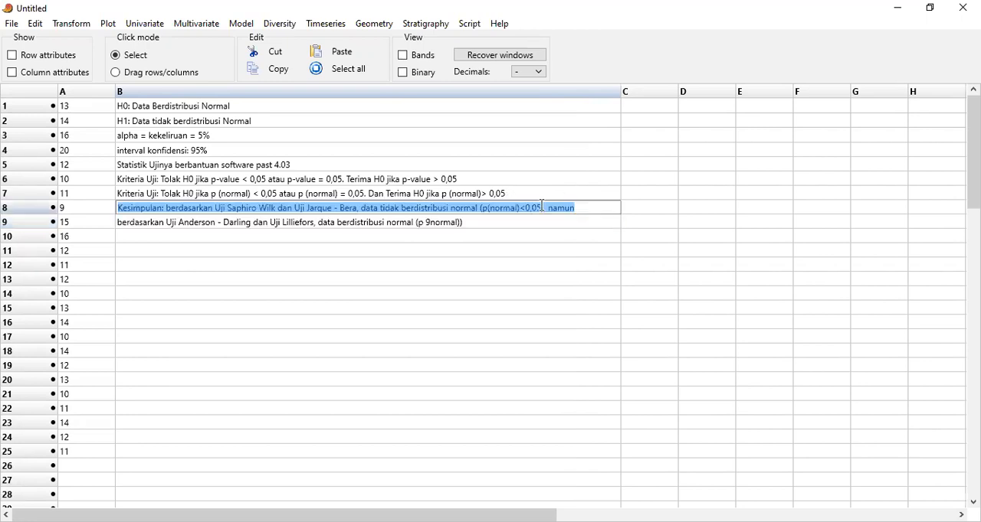
click(542, 206)
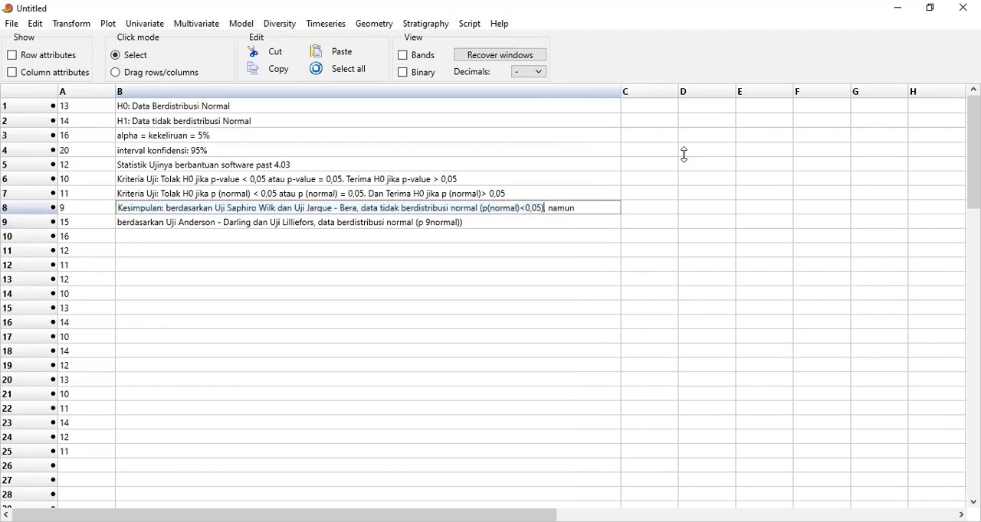
text())
key(Return)
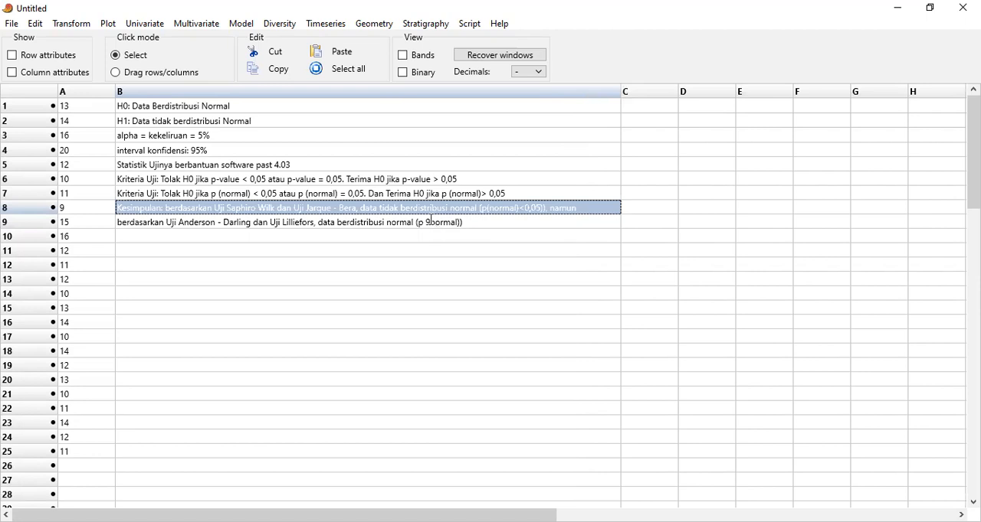
Correct the bracketed note at the end of B9 so it reads "(p(normal)>0,05)"
double_click(431, 220)
click(432, 221)
key(BackSpace)
text(()
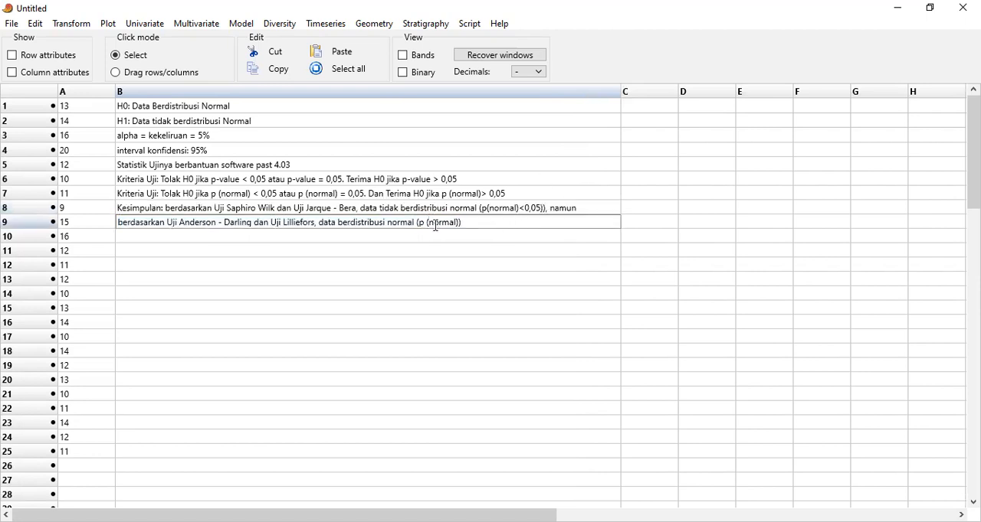
click(428, 223)
key(BackSpace)
text(>0,05)
key(Return)
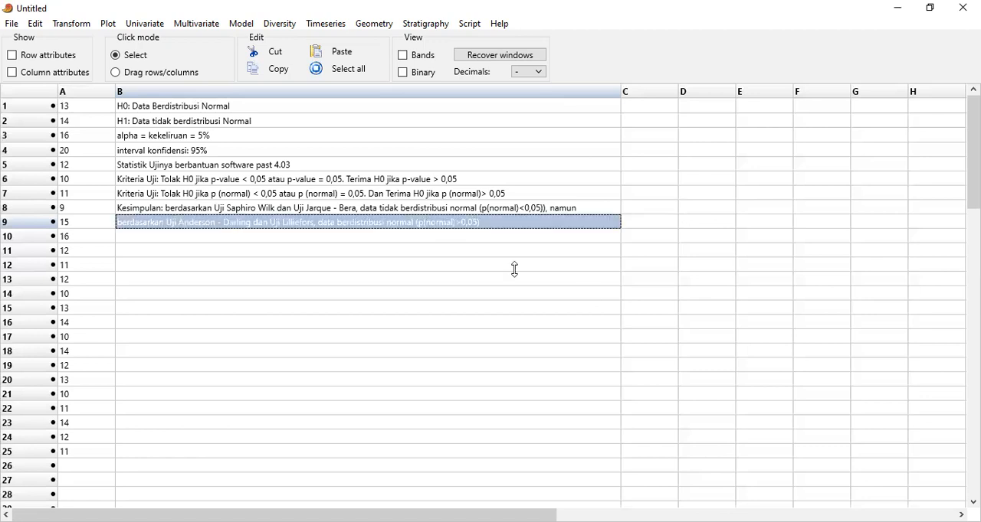
Rerun the normality tests on A1 to A25, compare the p-values with the conclusion beneath rows 8 and 9, and minimize the results
double_click(513, 251)
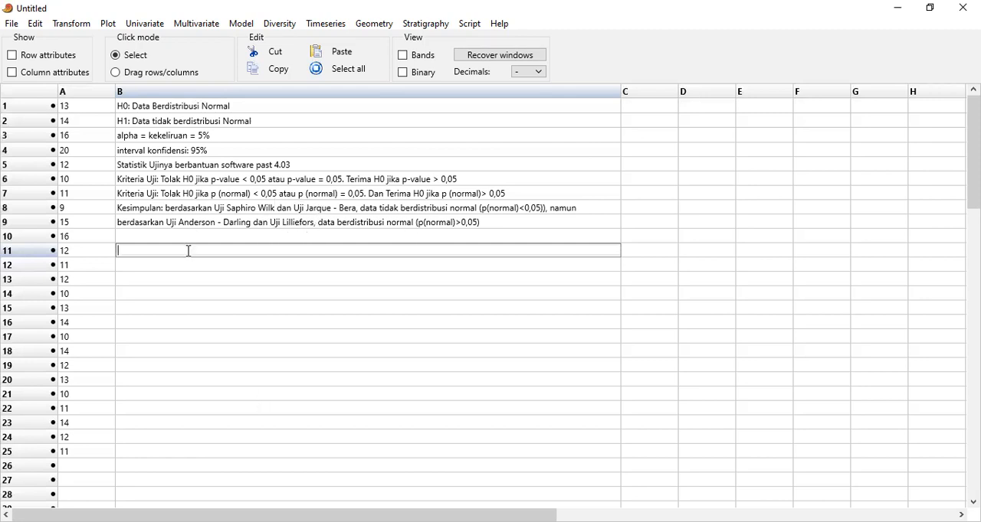
click(84, 112)
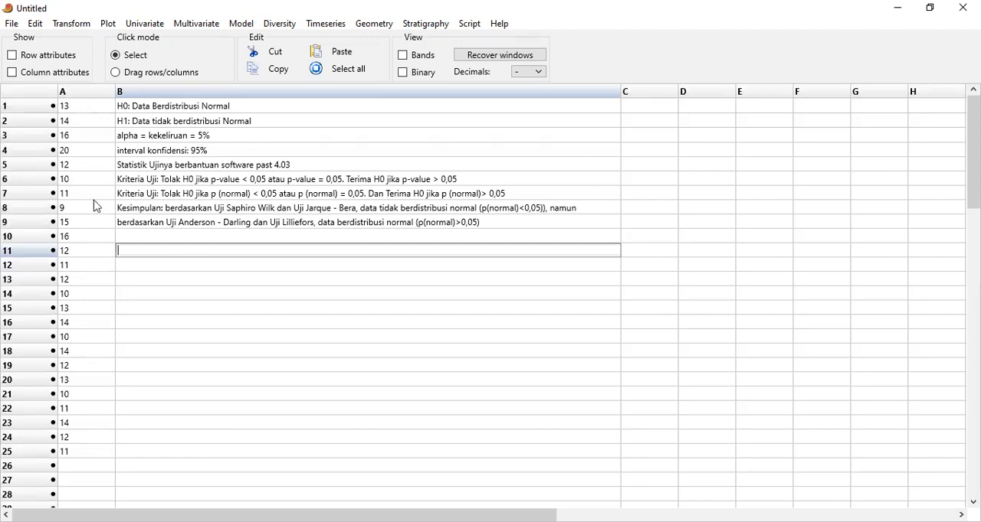
shift+click(79, 452)
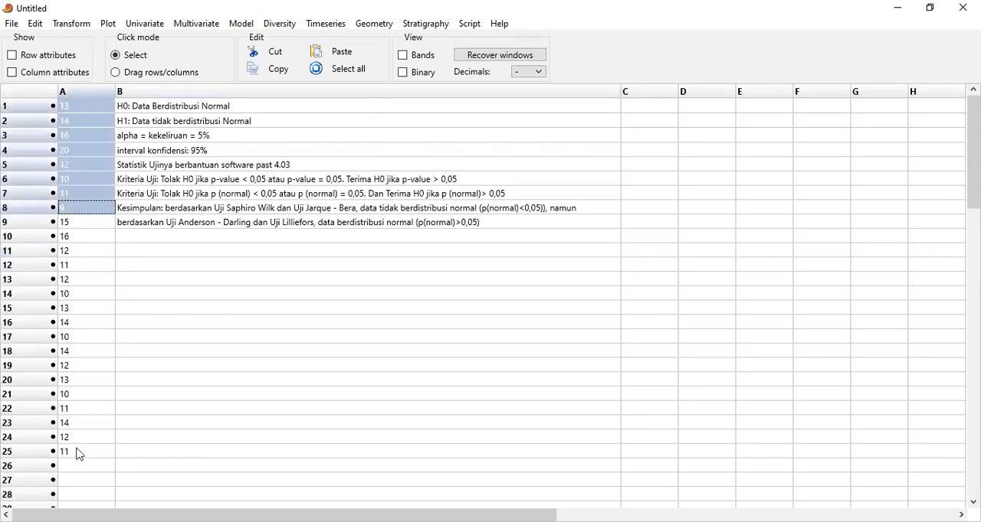
click(141, 24)
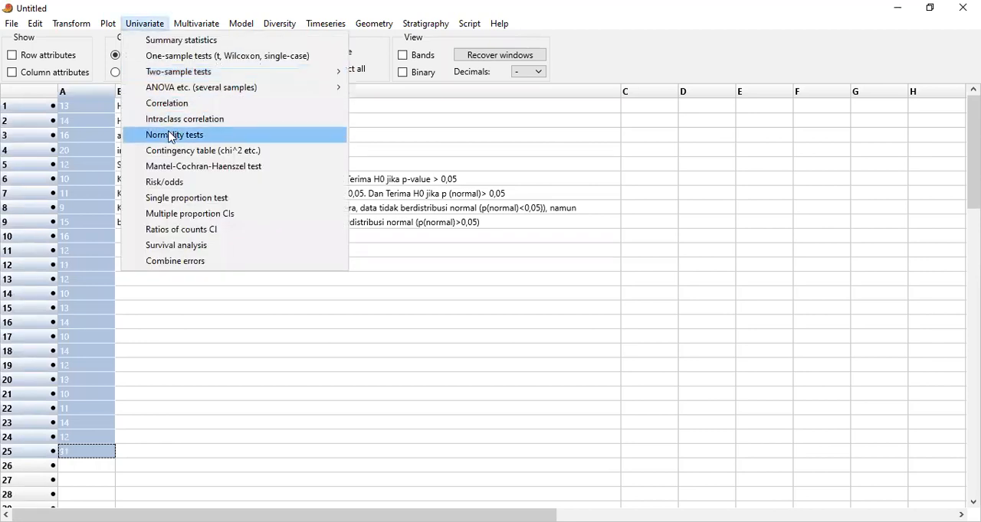
click(169, 132)
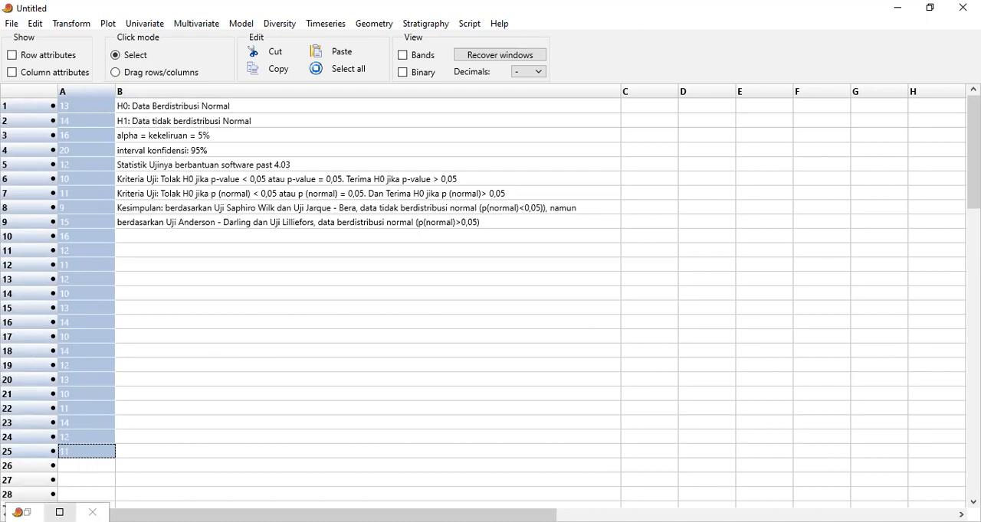
click(59, 513)
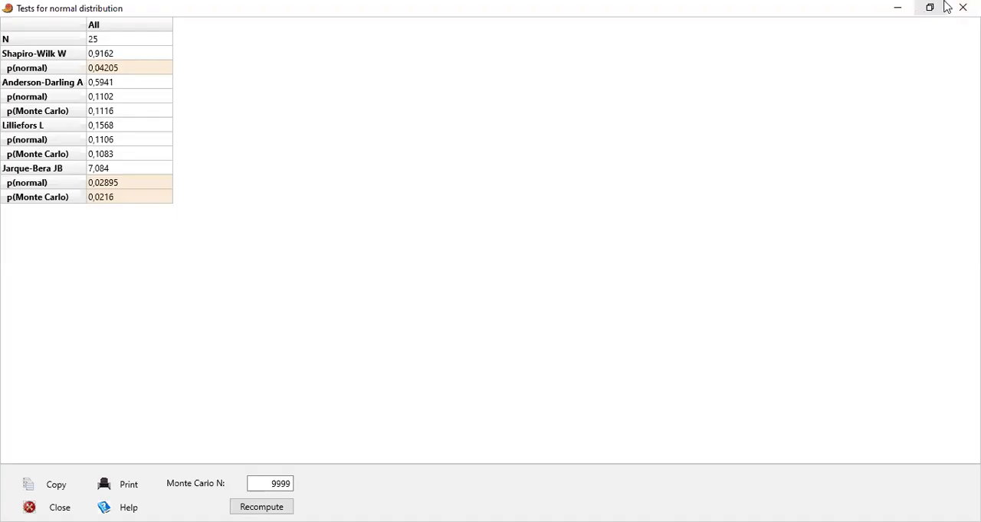
click(932, 13)
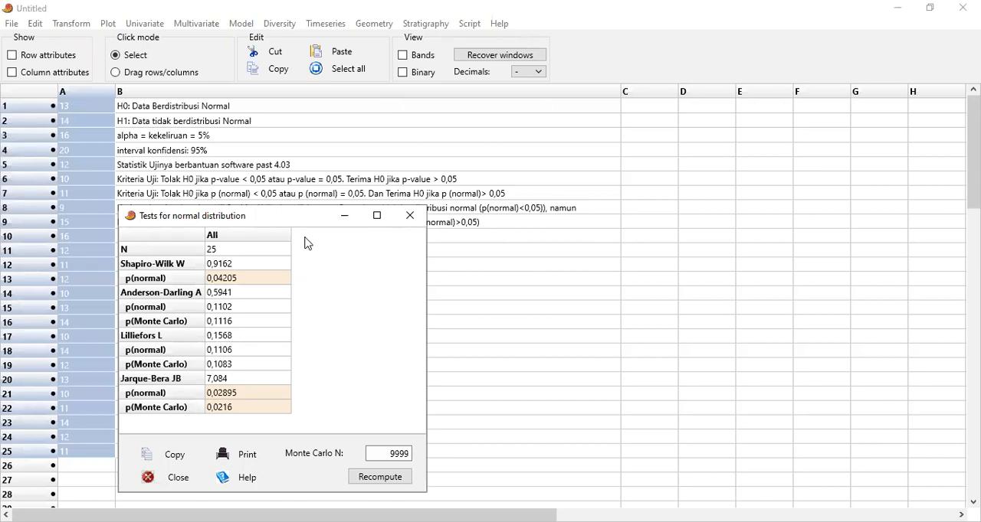
drag(302, 210, 305, 237)
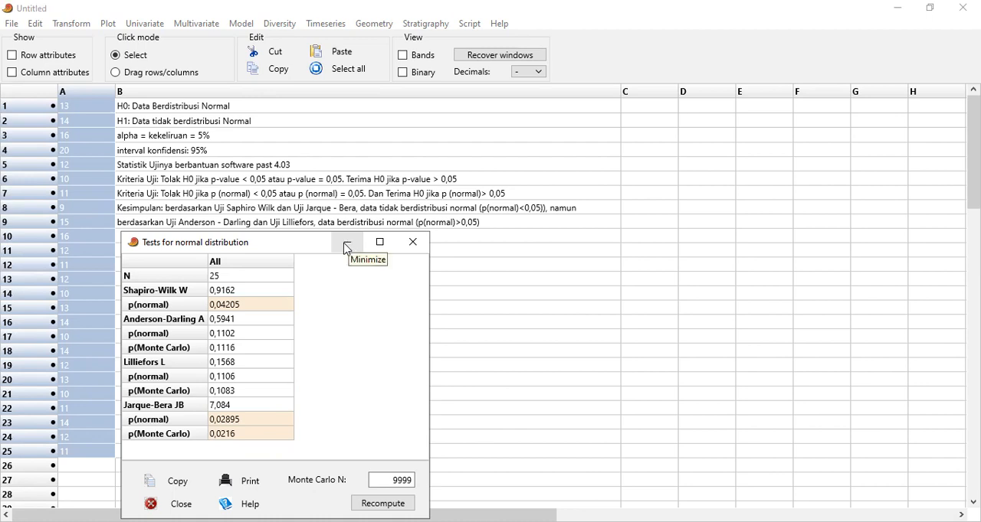
click(346, 245)
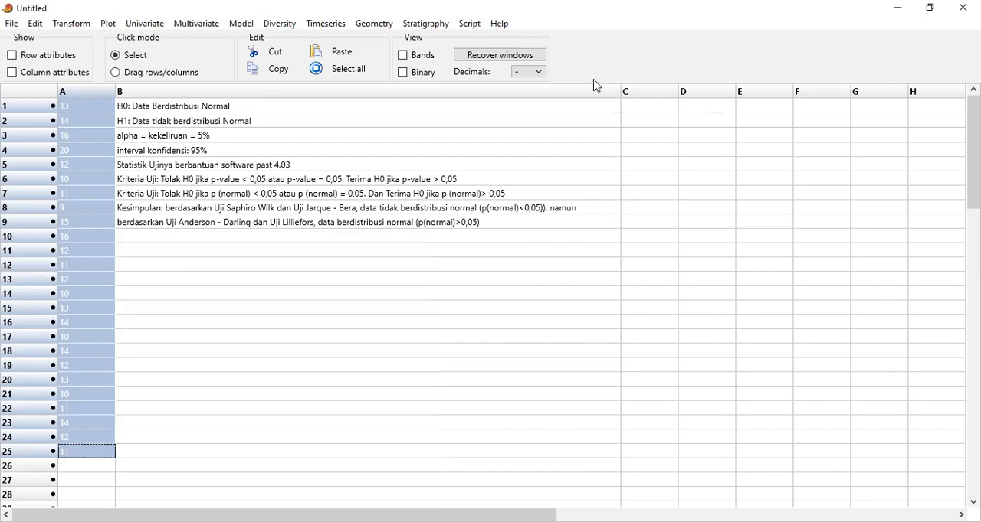
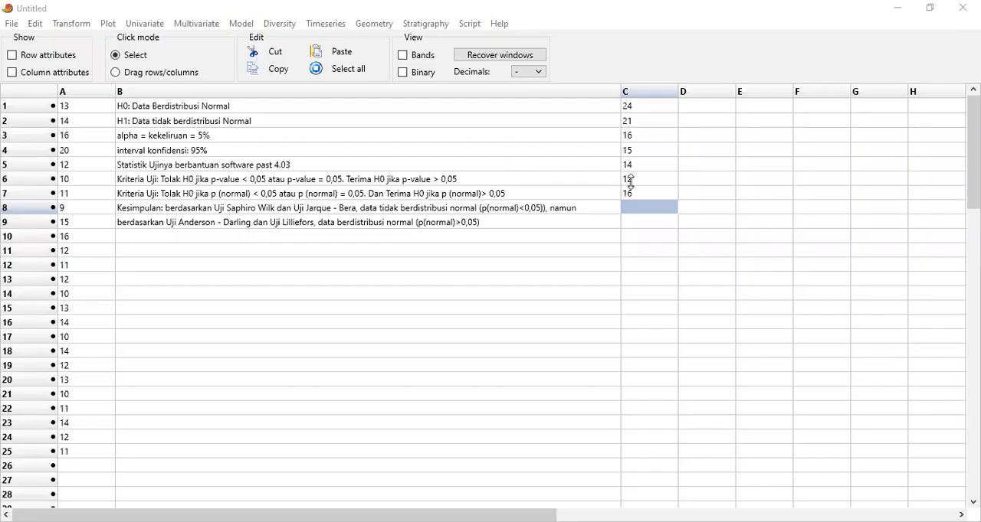
Enter the values 13, 15, 12 and 10 in cells C8 to C11
click(644, 206)
text(13)
key(Return)
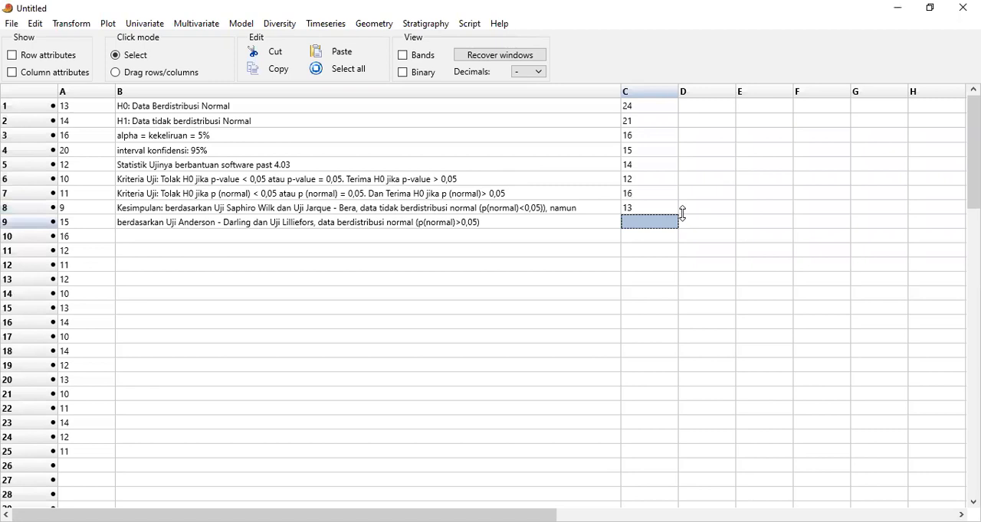
text(15)
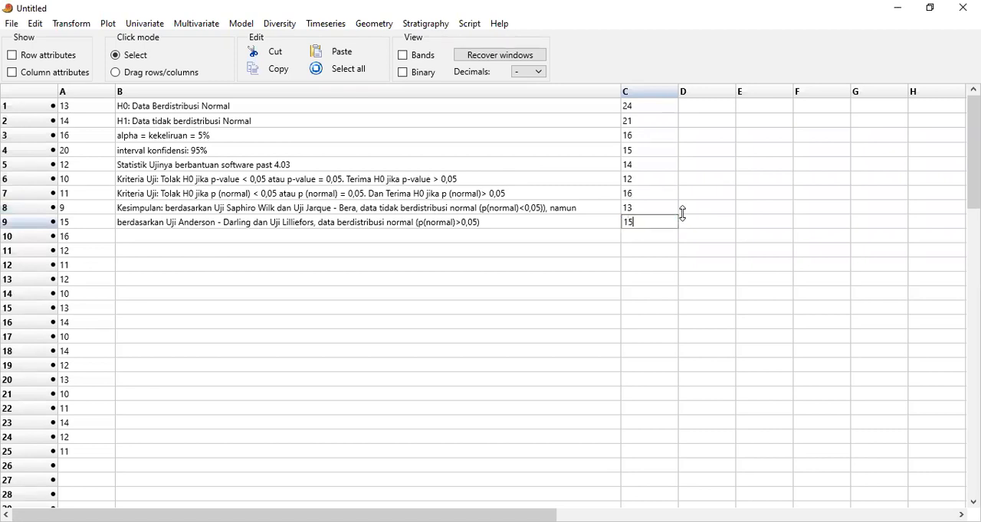
key(Return)
text(12)
key(Return)
text(10)
key(Return)
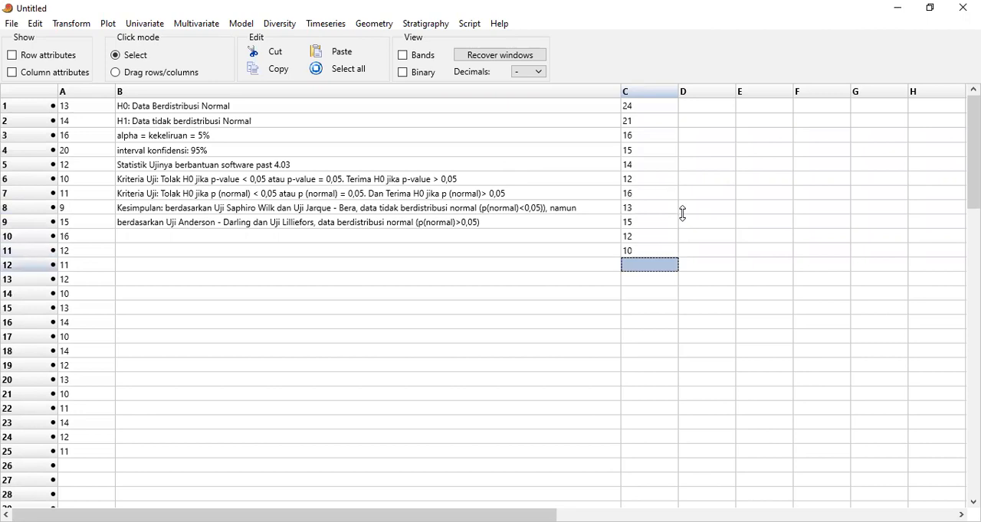
Continue the column C sample with 9, 15, 17 and 18 in cells C12 to C15
text(9)
key(Return)
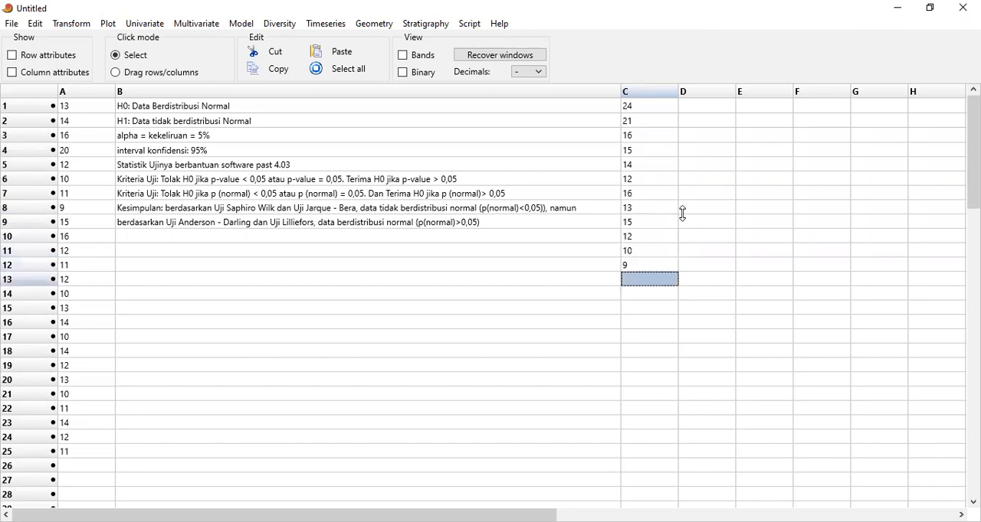
text(15)
key(Return)
text(17)
key(Return)
text(18)
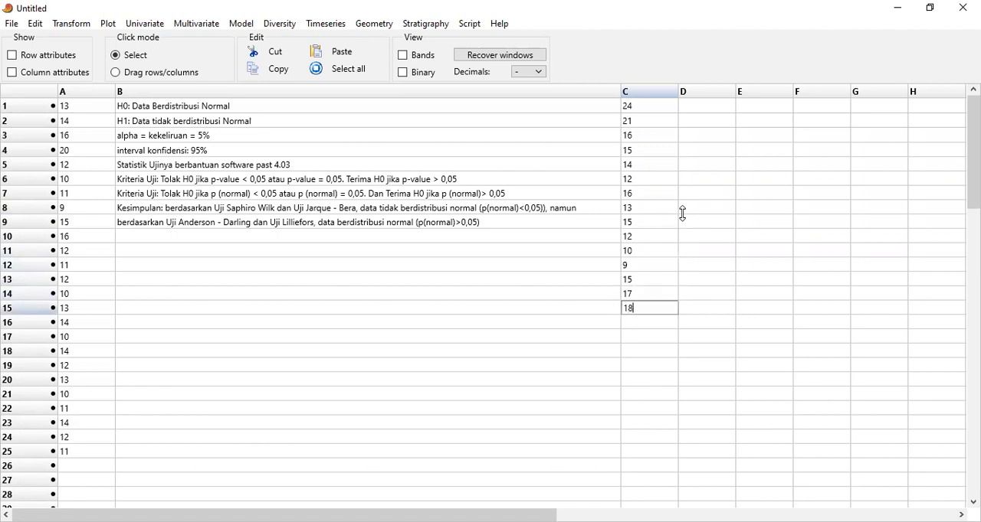
key(Return)
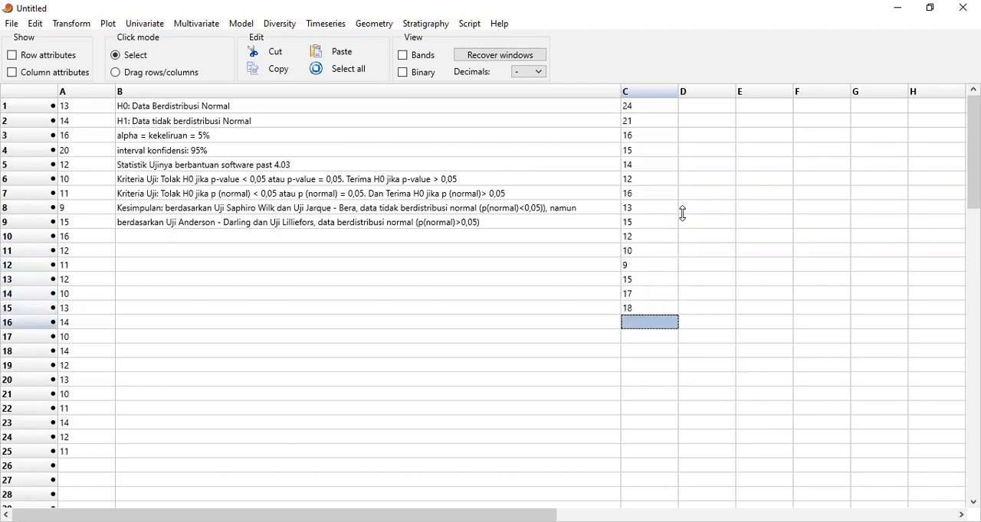
Add 19, 23, 27, 30 and 28 to the column C sample in cells C16 to C20
text(19)
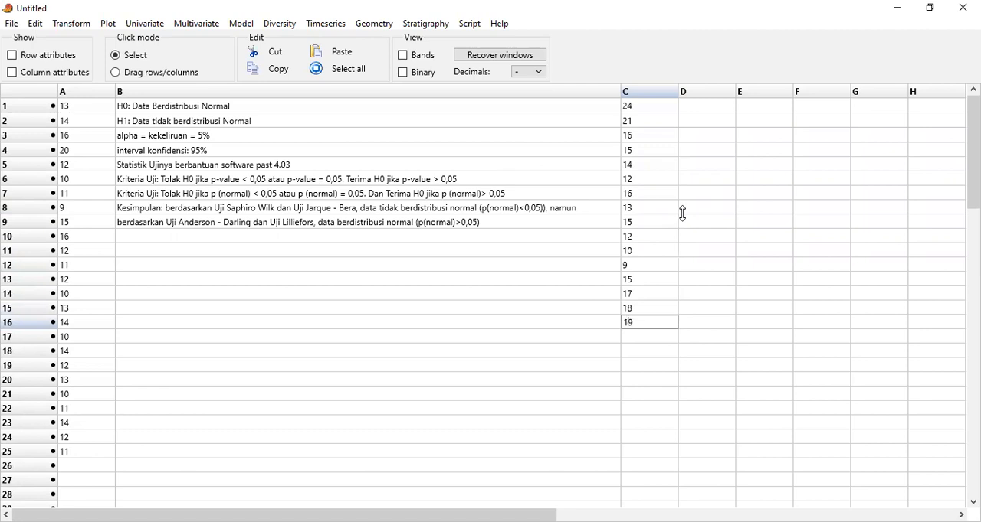
key(Return)
text(23)
key(Return)
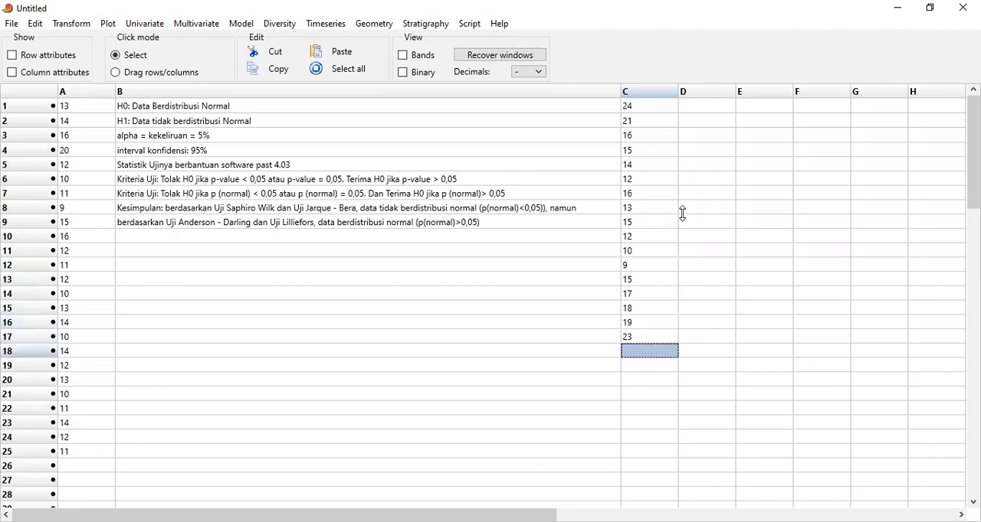
text(27)
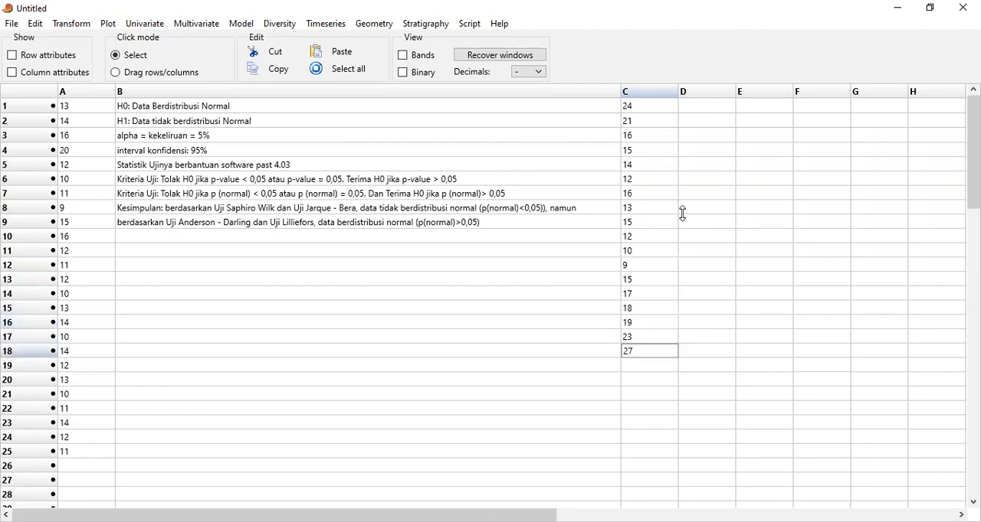
key(Return)
text(30)
key(Return)
text(28)
key(Return)
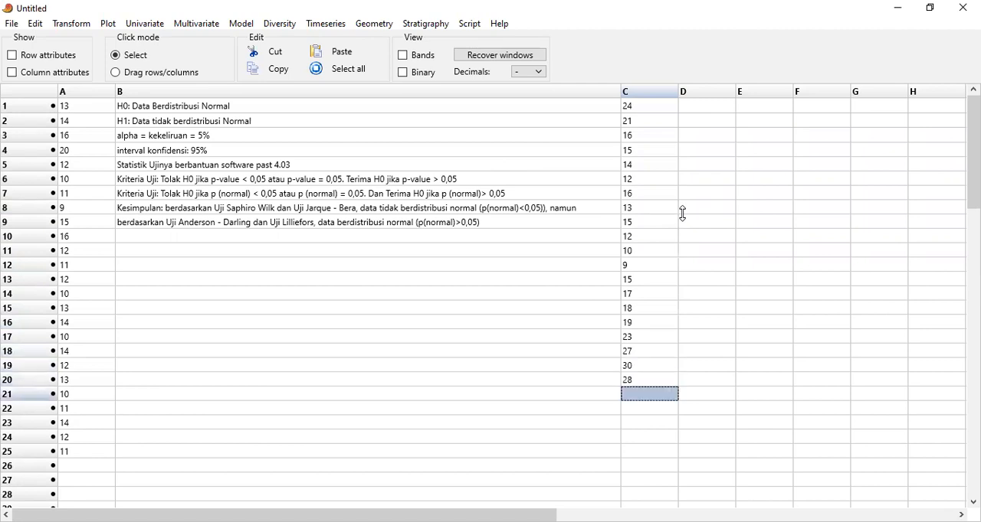
Fill cells C21 to C25 with the values 12, 11, 10, 18 and 15
text(12)
key(Return)
text(11)
key(Return)
text(10)
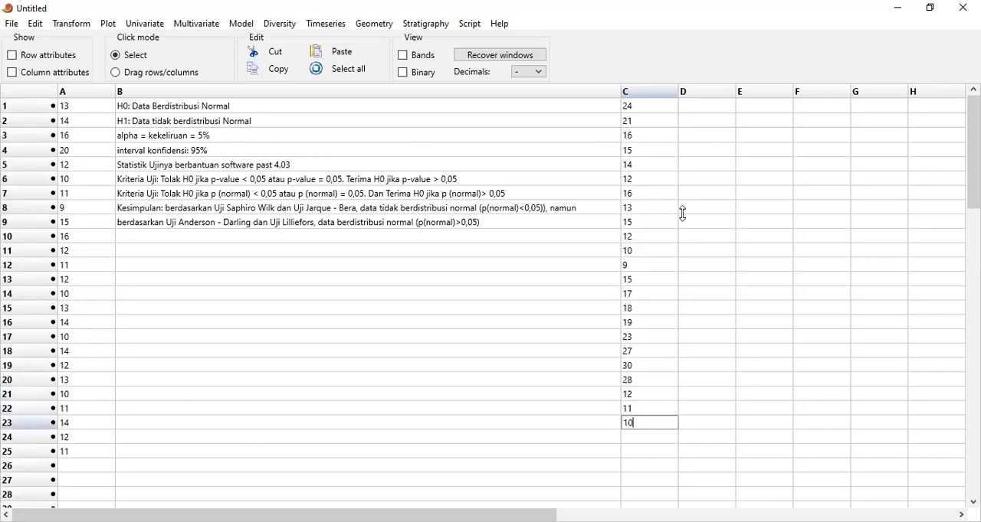
key(Return)
text(18)
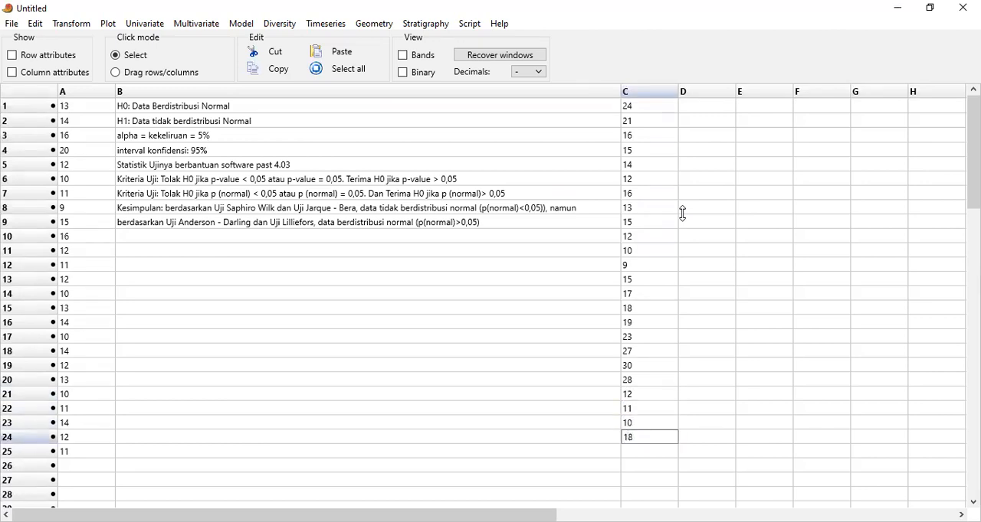
key(Return)
text(15)
key(Return)
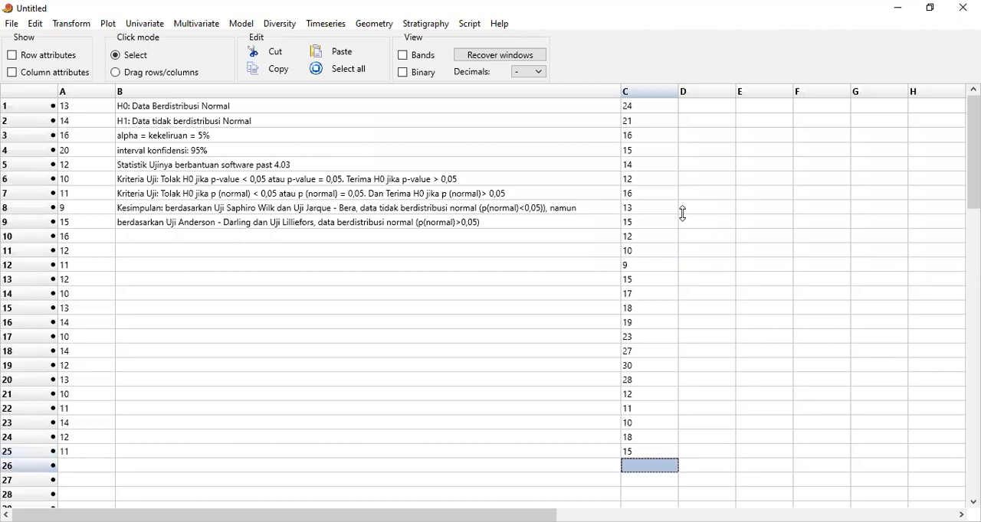
Complete the column C sample by entering 12, 11, 10, 17 and 18 in cells C26 to C30
text(12)
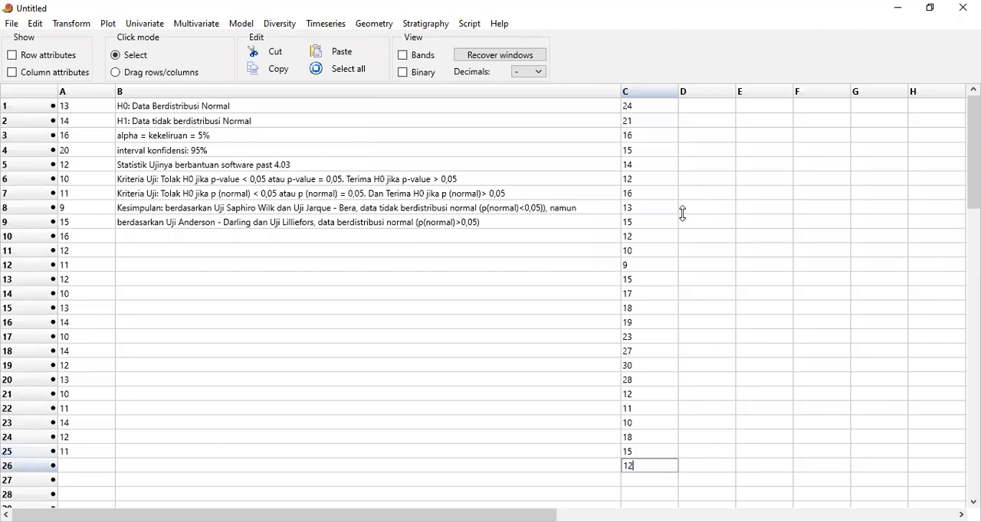
key(Return)
text(11)
key(Return)
text(10)
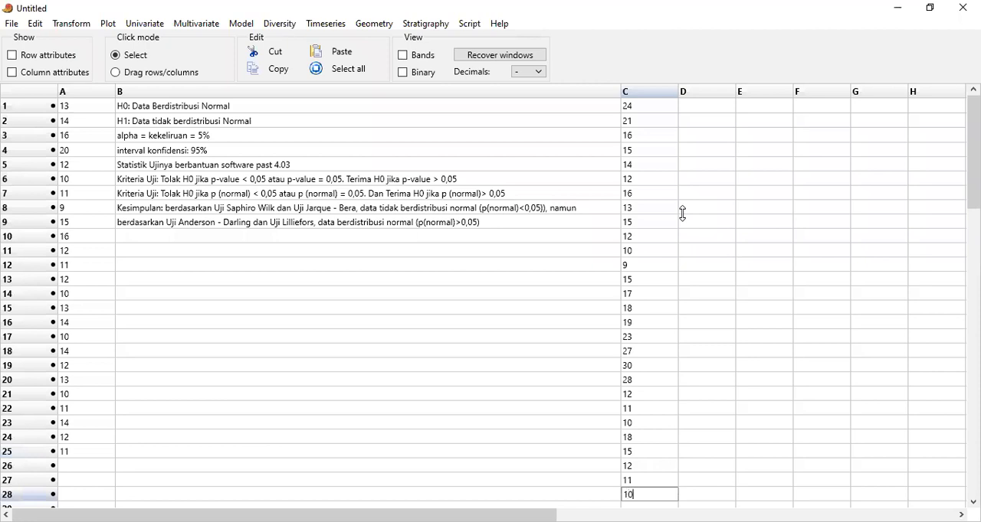
key(Return)
text(17)
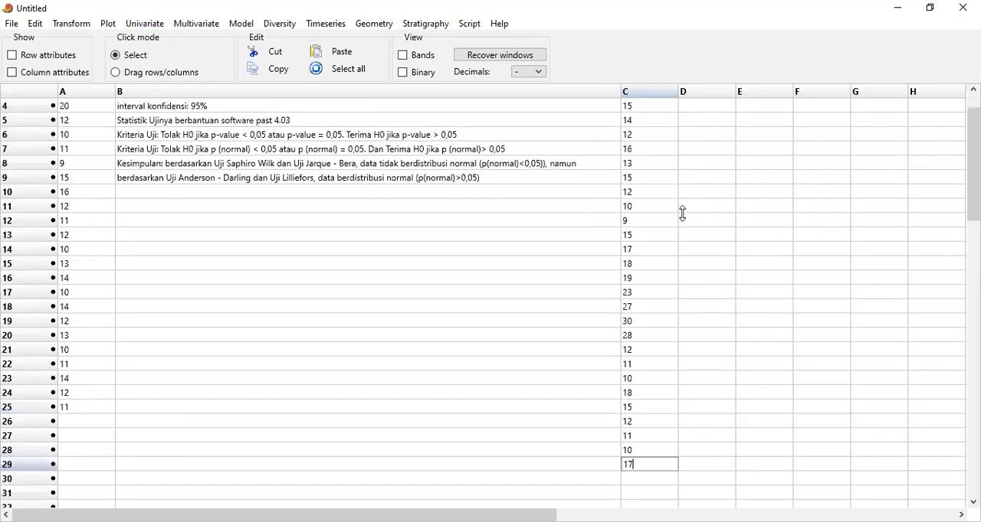
key(Return)
text(18)
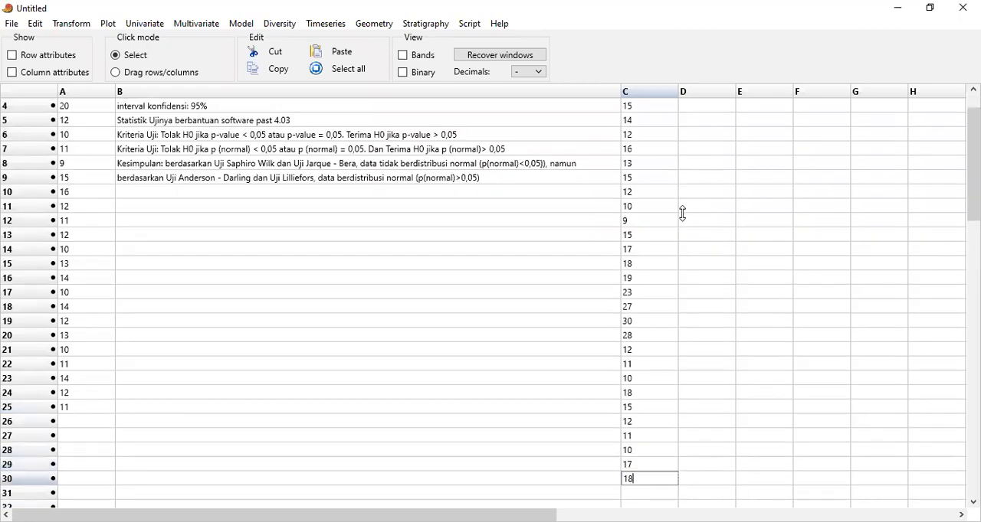
key(Return)
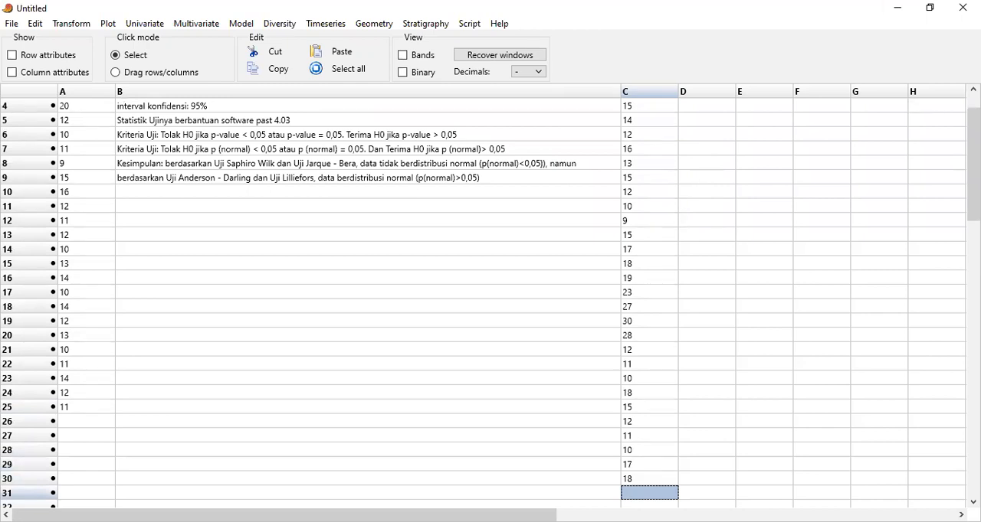
Run the normality tests on cells C1 to C30 and maximize the results window
scroll(973, 153, up, 1)
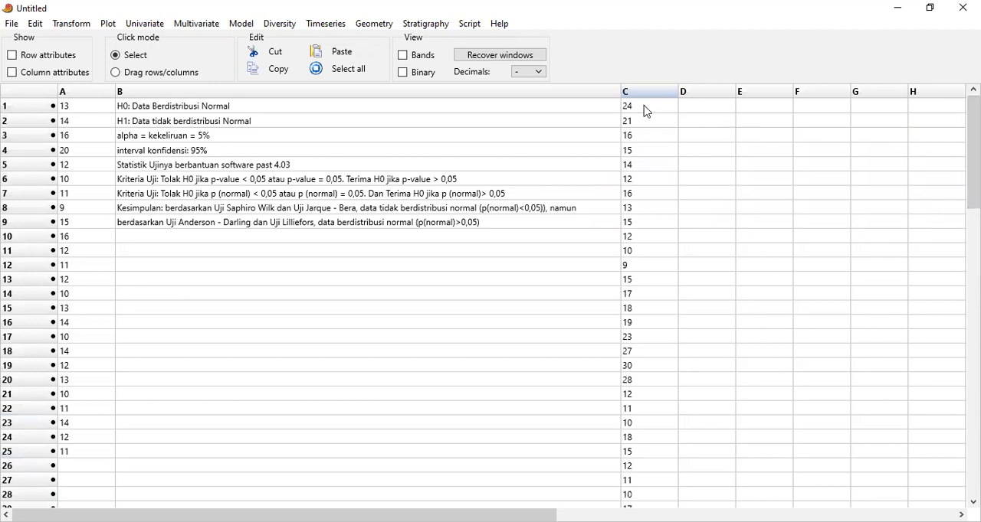
drag(648, 110, 649, 438)
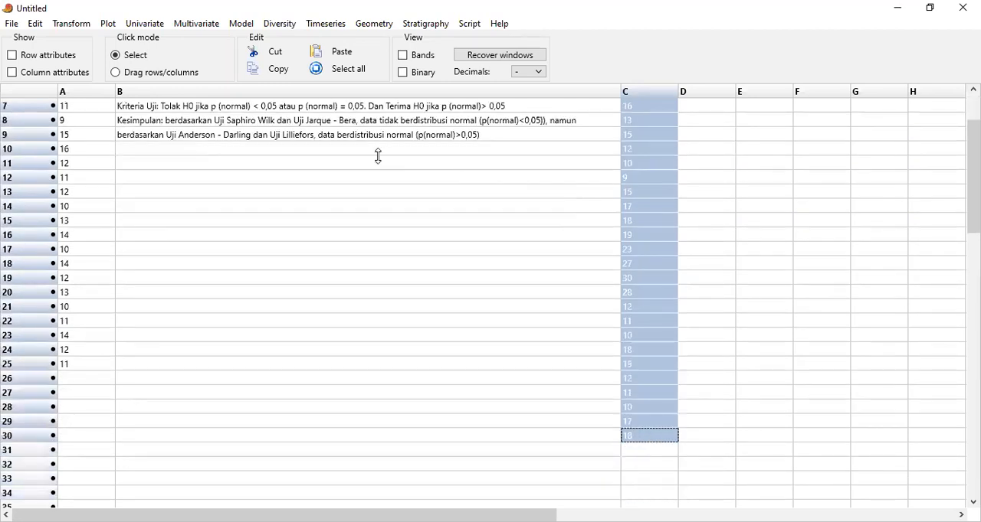
click(136, 31)
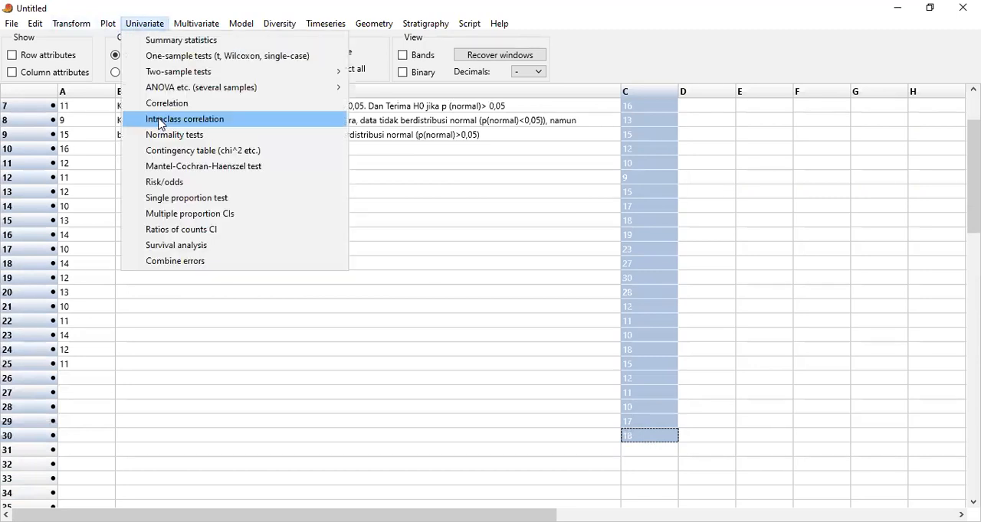
click(163, 139)
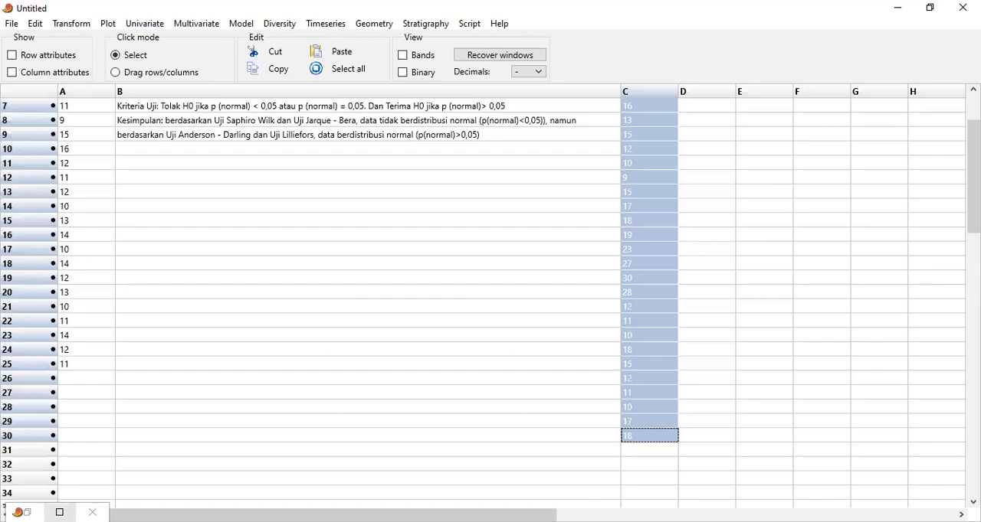
click(60, 512)
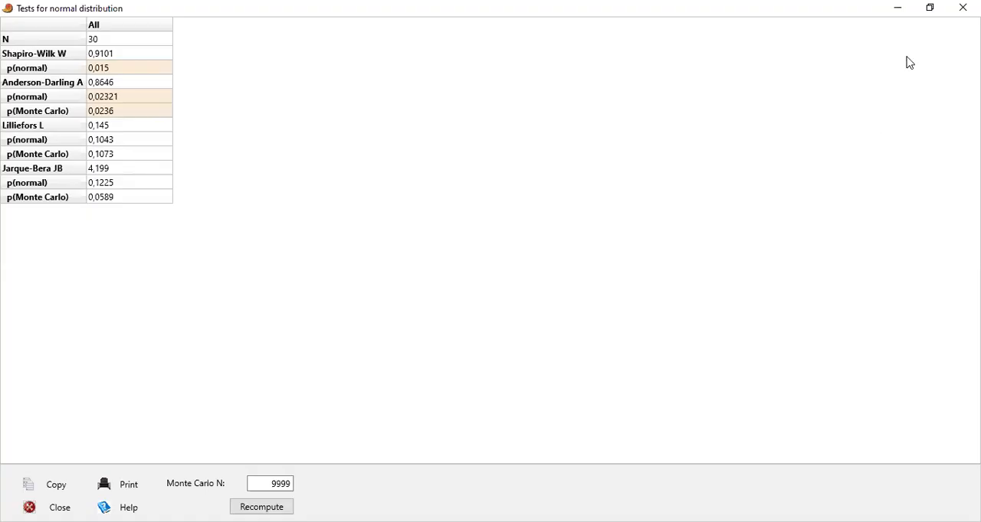
Restore the results window to a smaller size and place it beneath the B9 conclusion to compare the p-values with the decision rule
click(931, 8)
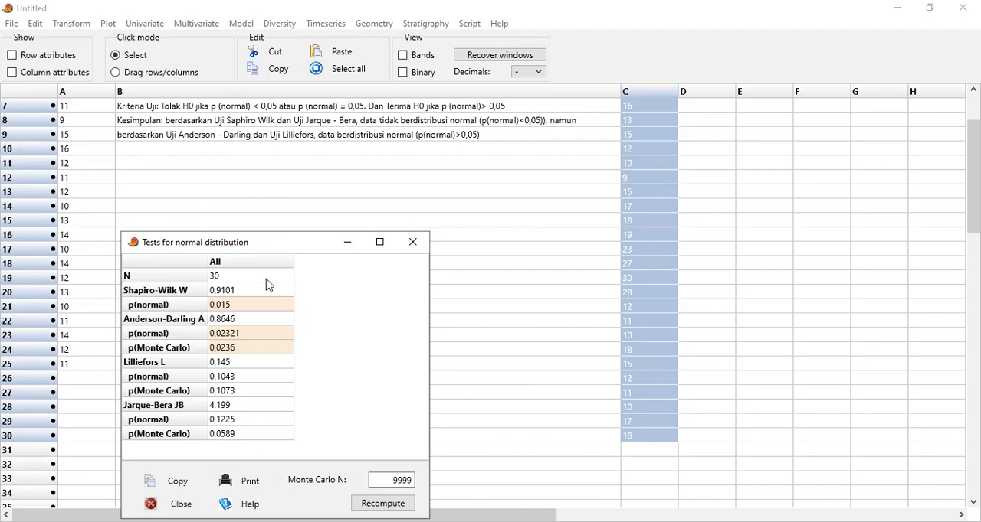
drag(318, 244, 348, 281)
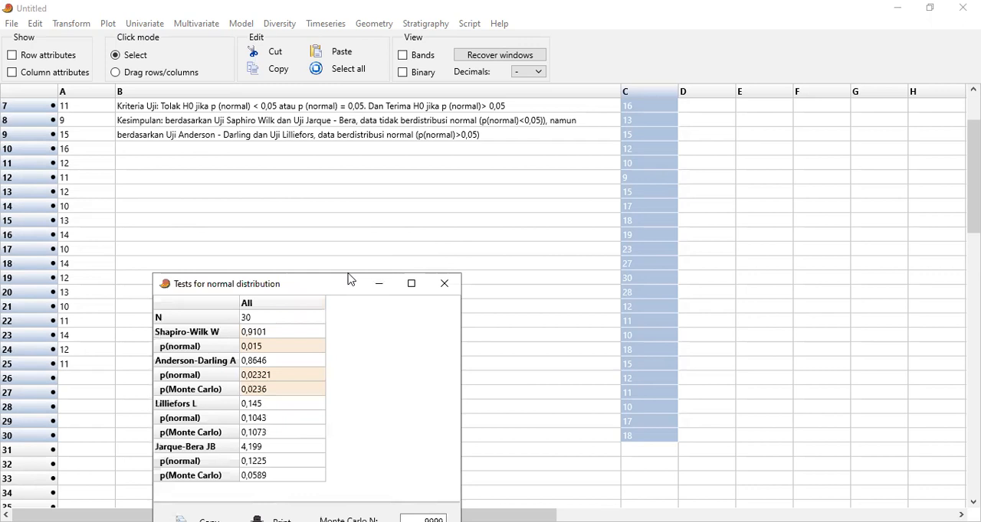
drag(346, 283, 325, 178)
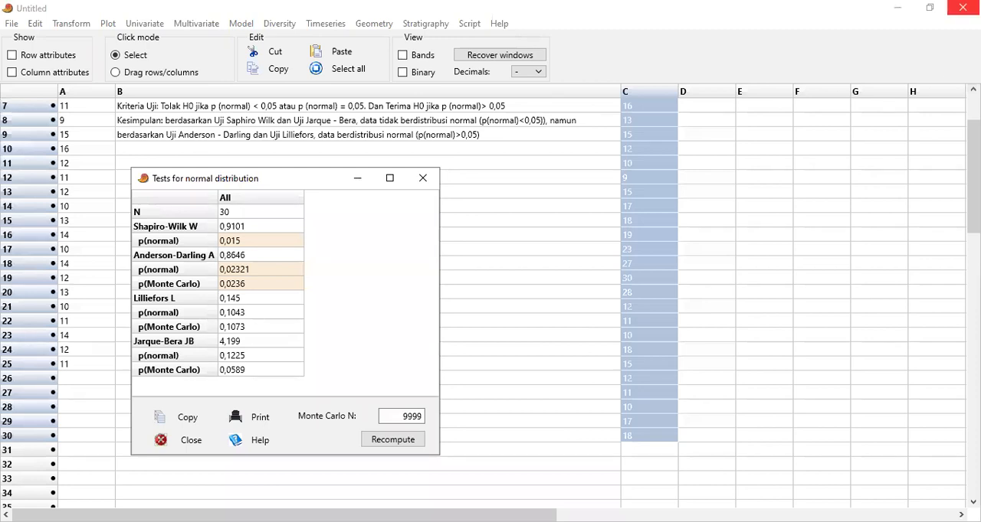
Label cell D1 "Tugas:" for the assignment data
click(972, 91)
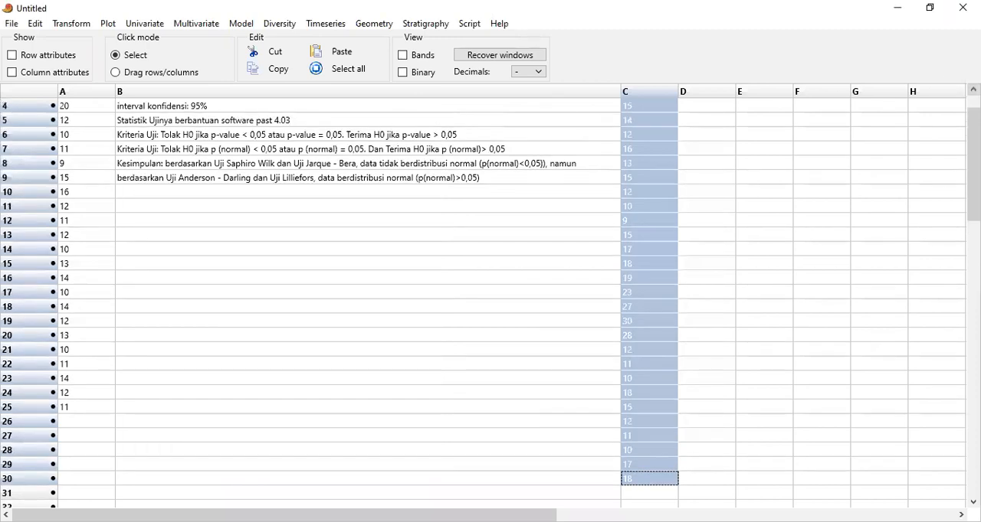
drag(973, 147, 973, 132)
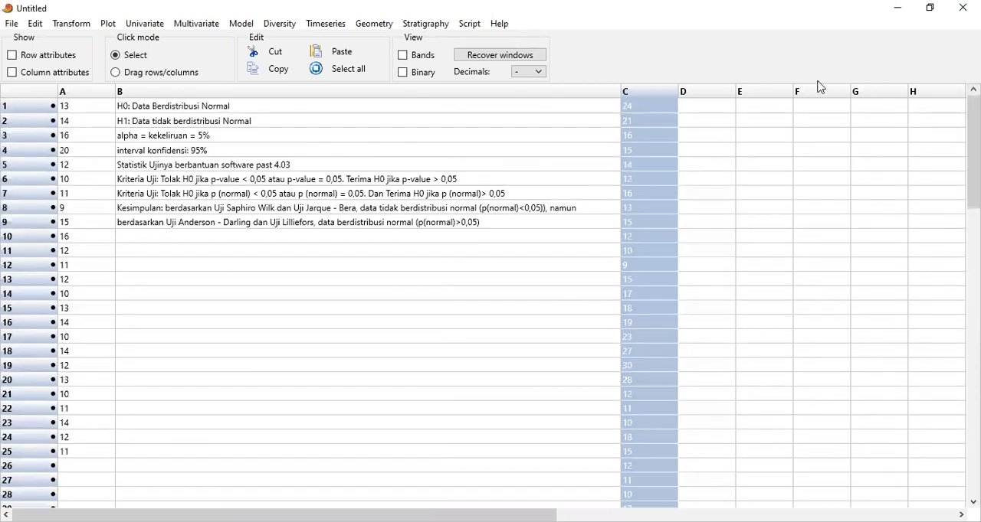
click(753, 114)
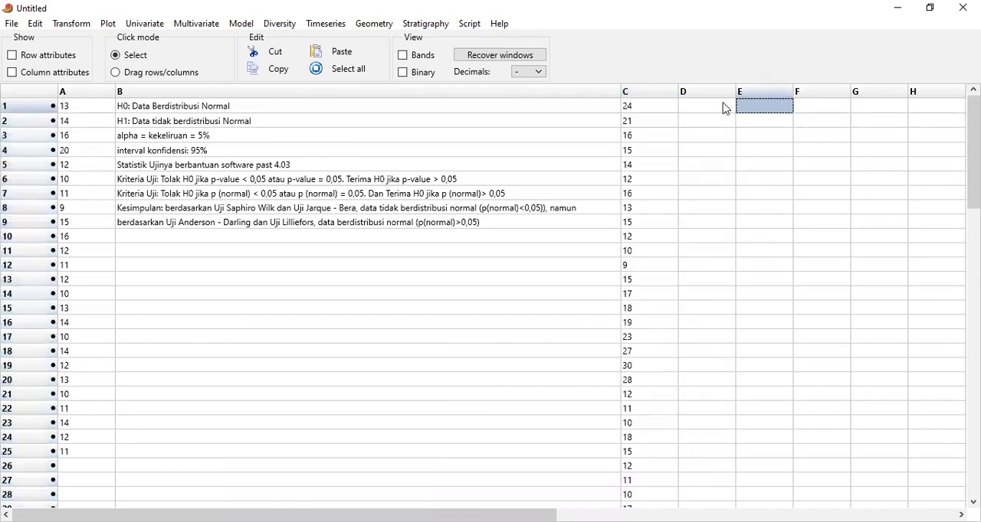
click(726, 108)
text(Tuga)
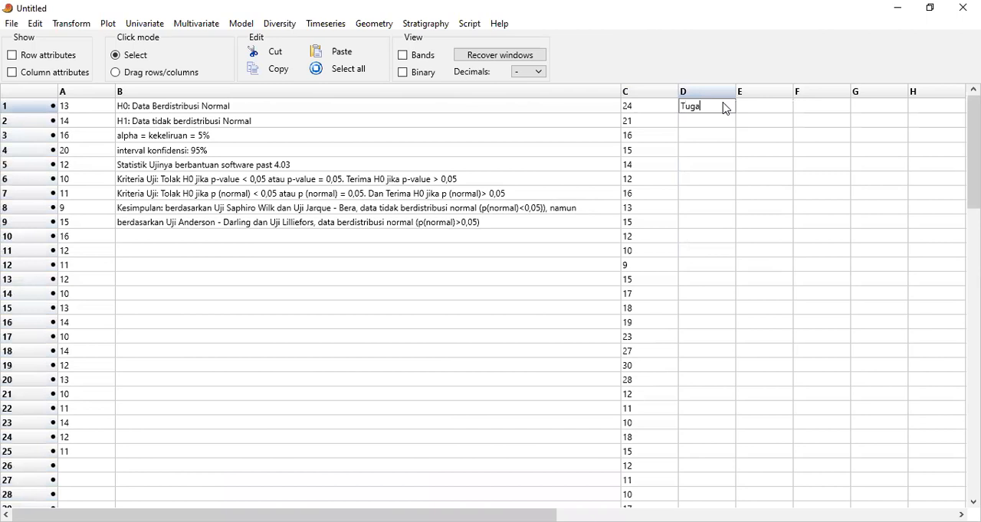
text(s:)
Start the assignment data in column E by entering 12, 23, a, 34 and 31 in cells E1 to E5
click(762, 114)
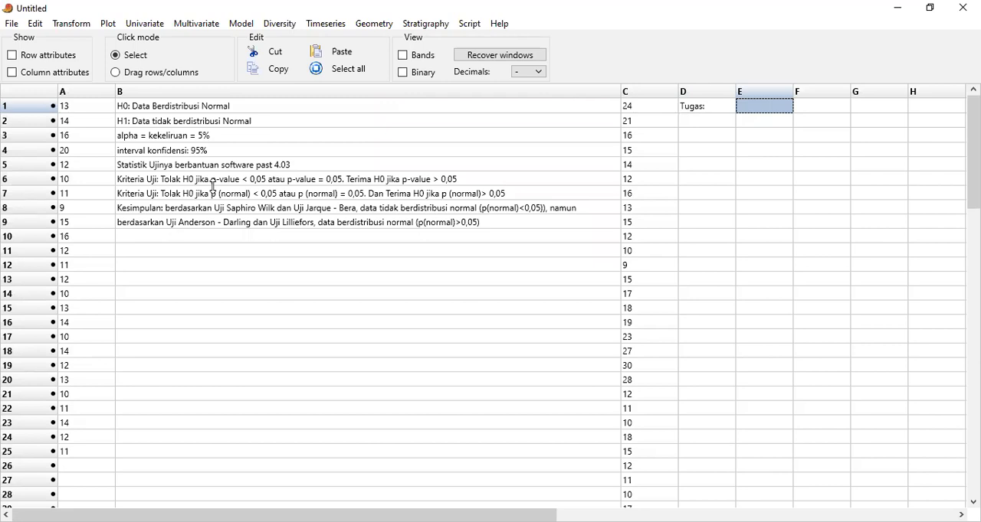
text(12)
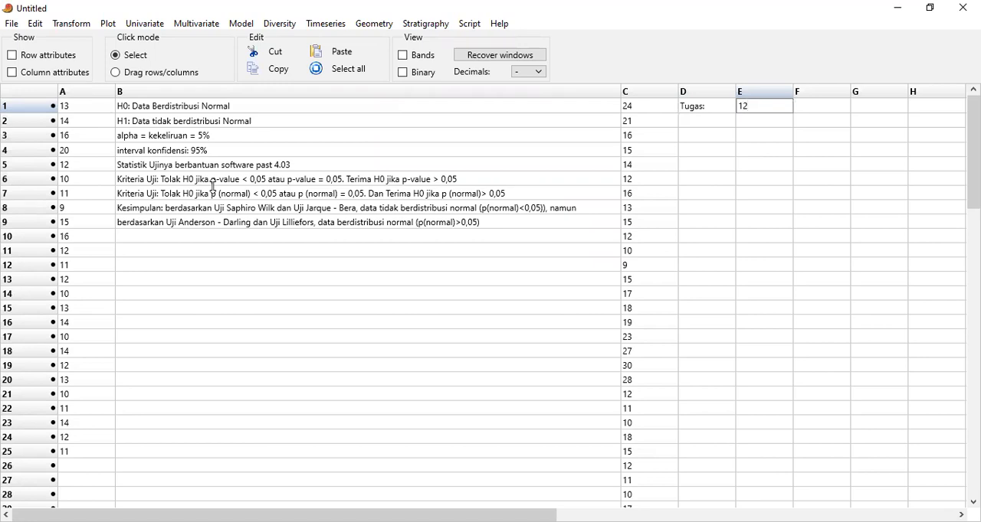
key(Return)
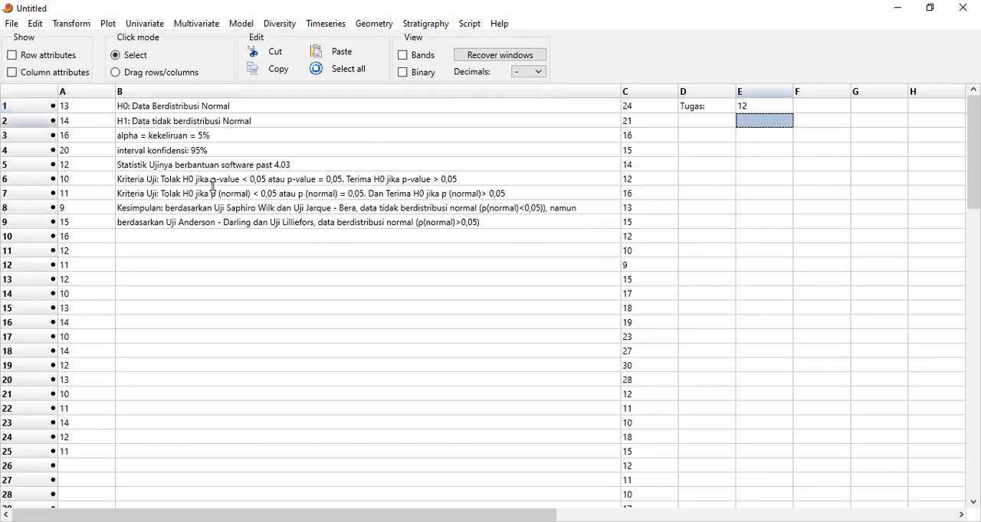
text(23)
key(Return)
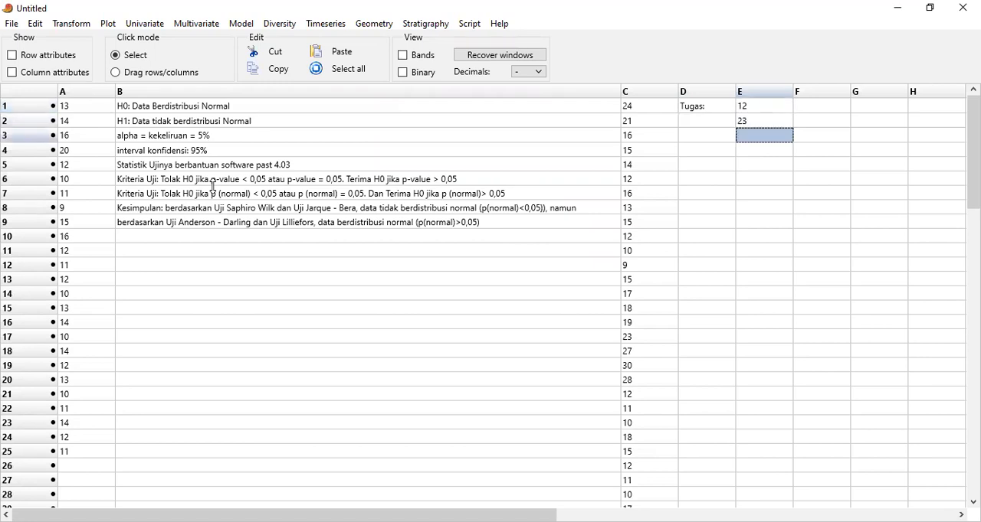
text(a)
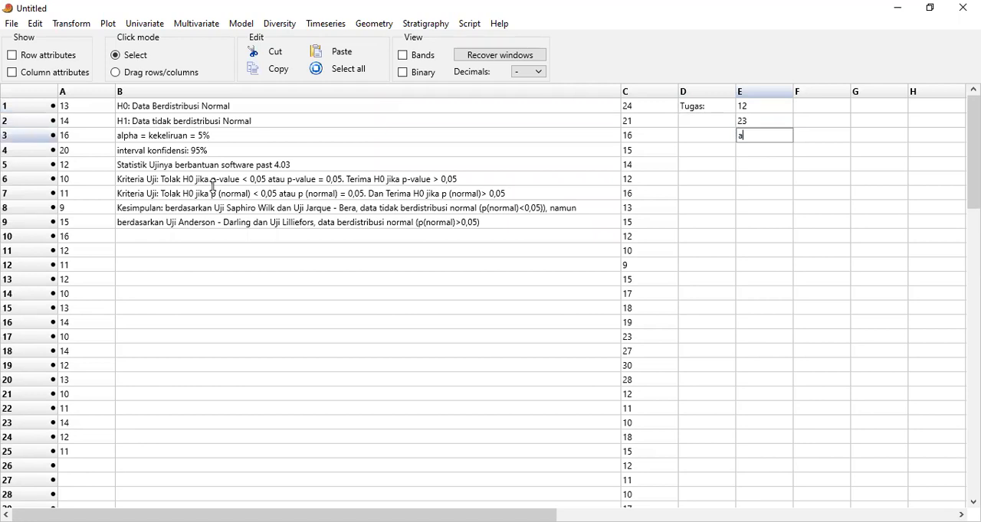
key(Return)
text(34)
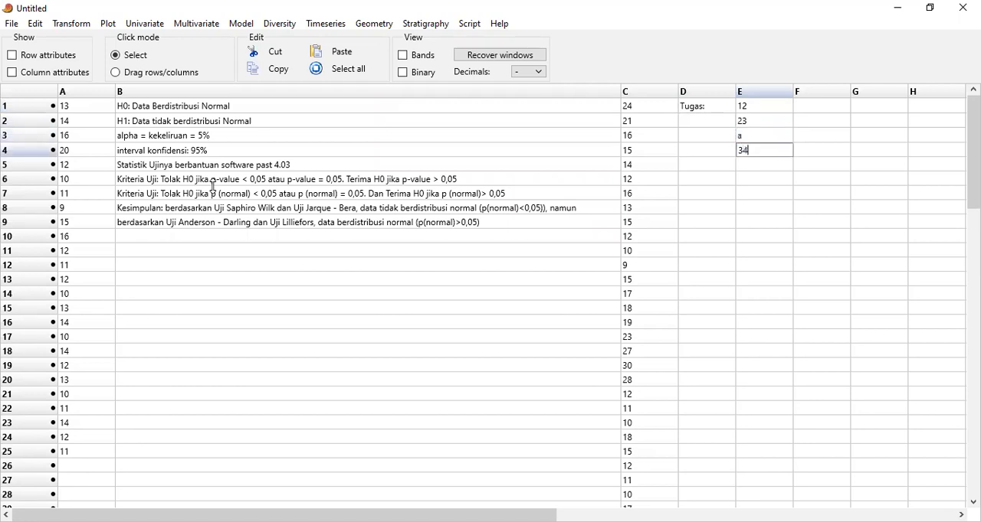
key(Return)
text(31)
key(Return)
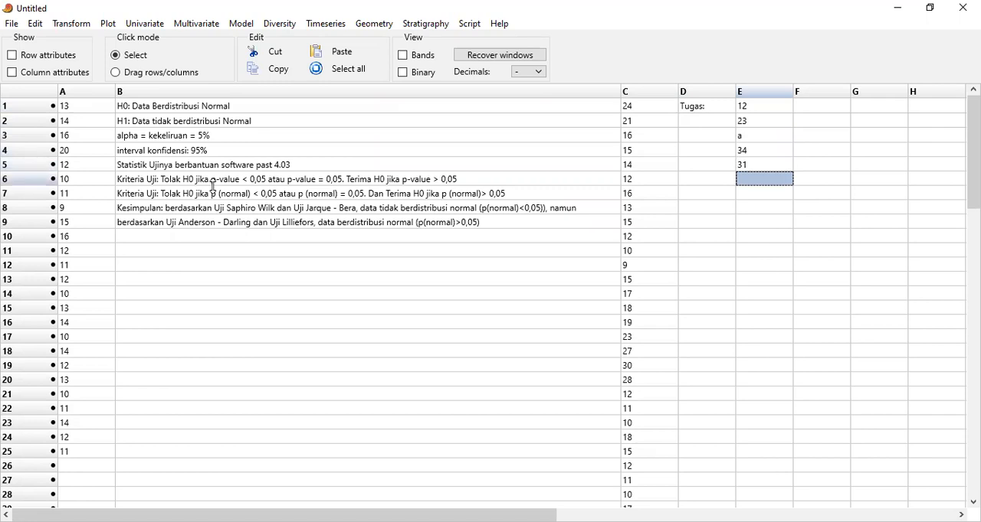
Enter the values 10, 11, 43, 70, 56 and 22 in cells E6 to E11
text(10)
key(Return)
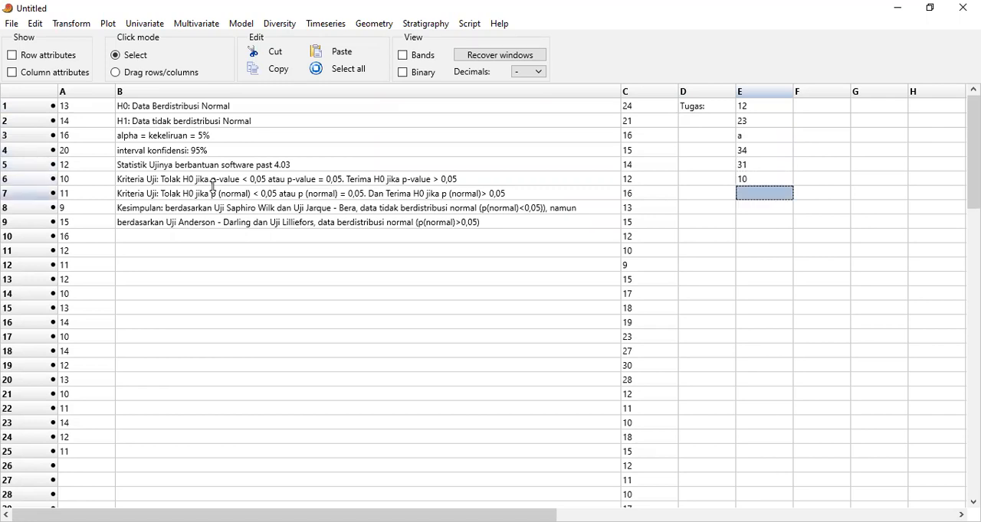
text(11)
key(Return)
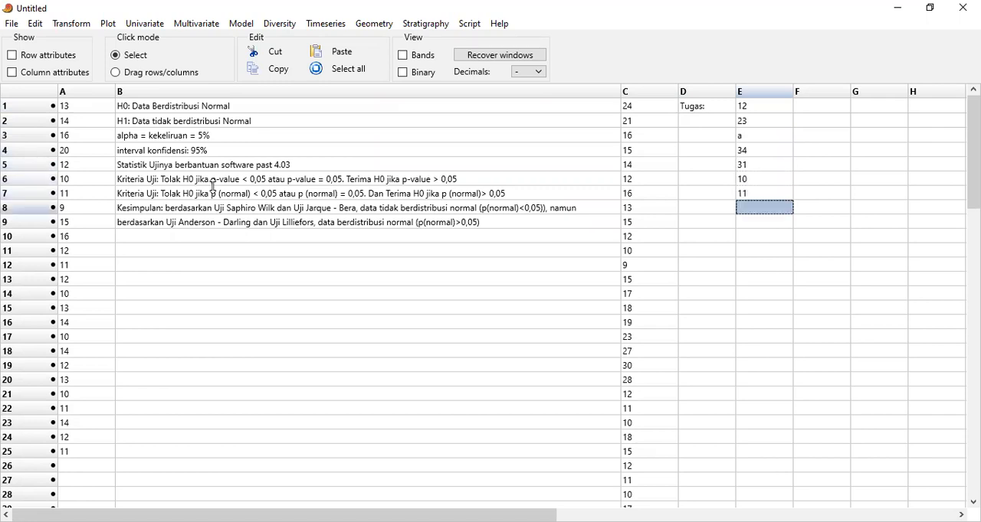
text(43)
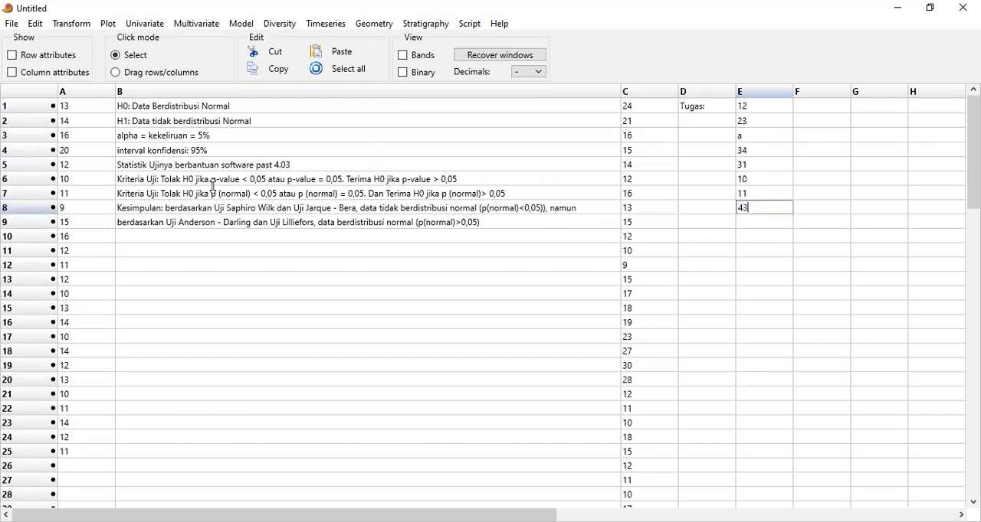
key(Return)
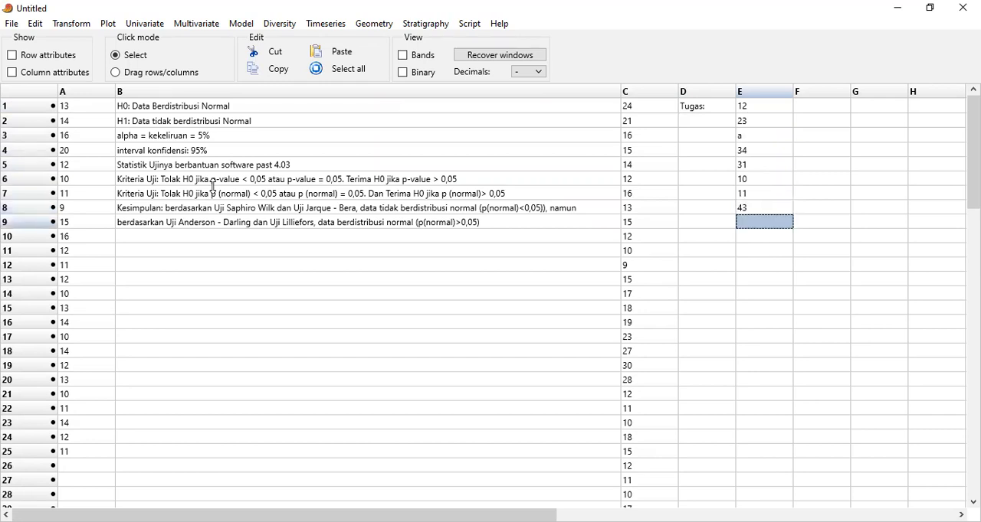
text(70)
key(Return)
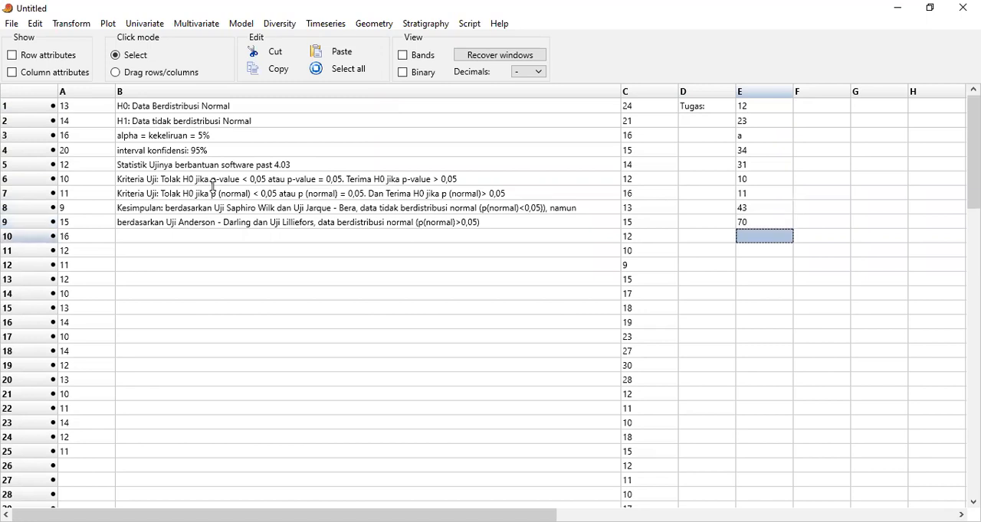
text(56)
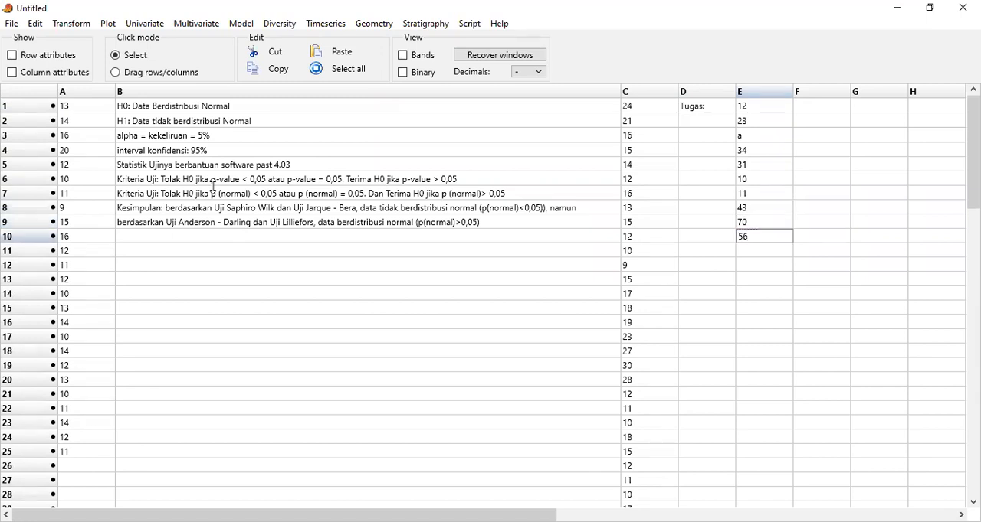
key(Return)
text(22)
key(Return)
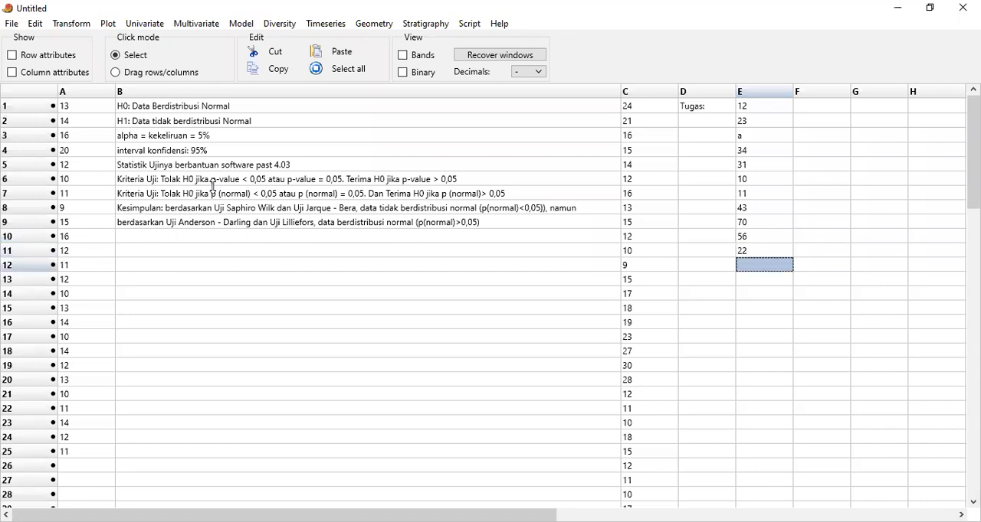
Enter b, 67, 32, 44, 80 and 23 in cells E12 to E17 of the assignment data
text(b)
key(Return)
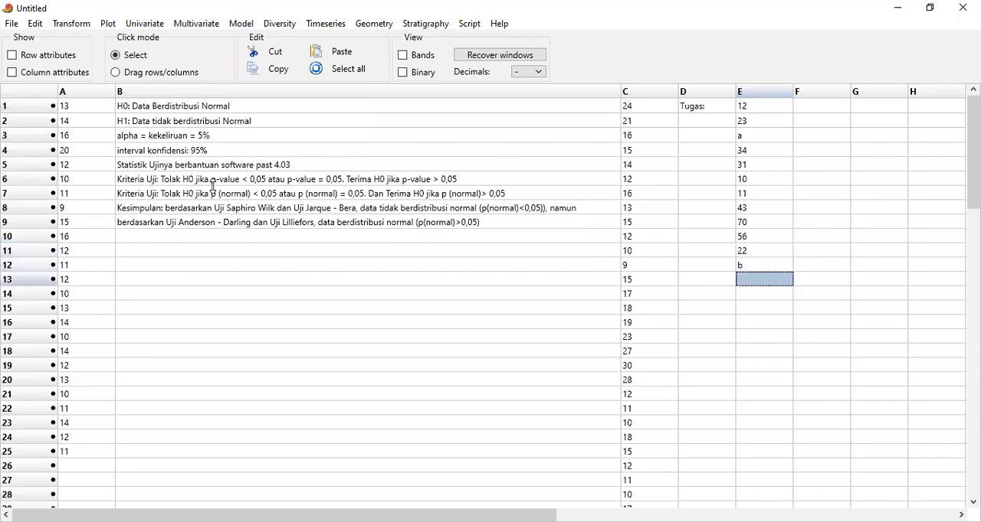
text(67)
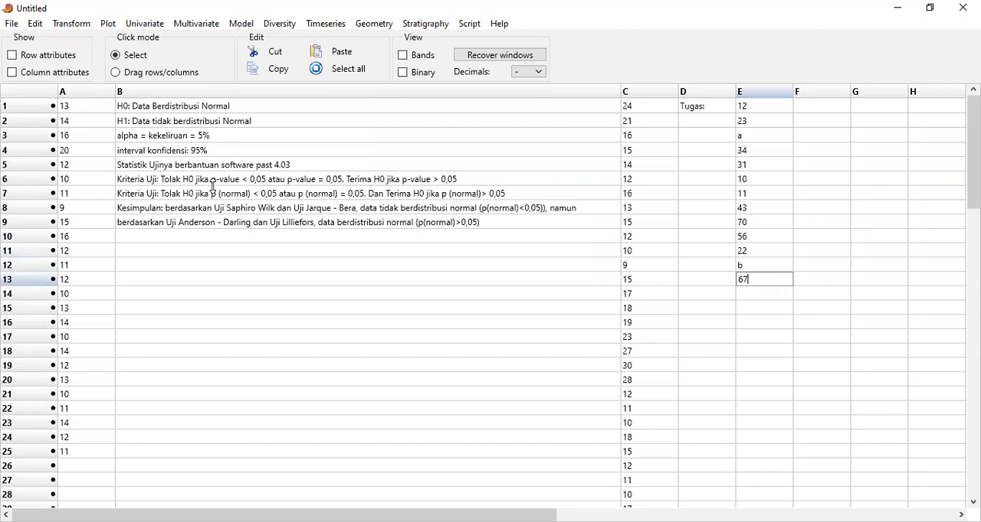
key(Return)
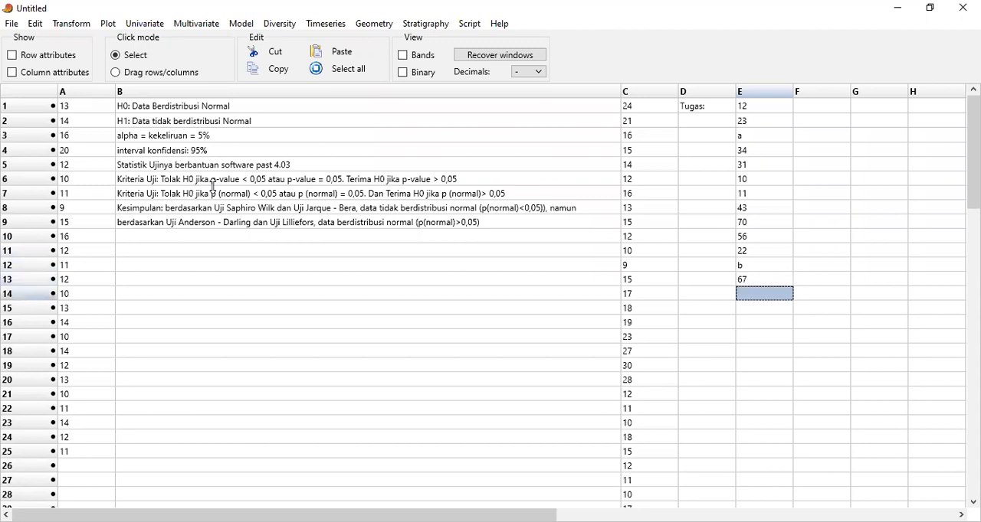
text(32)
key(Return)
text(4)
key(Return)
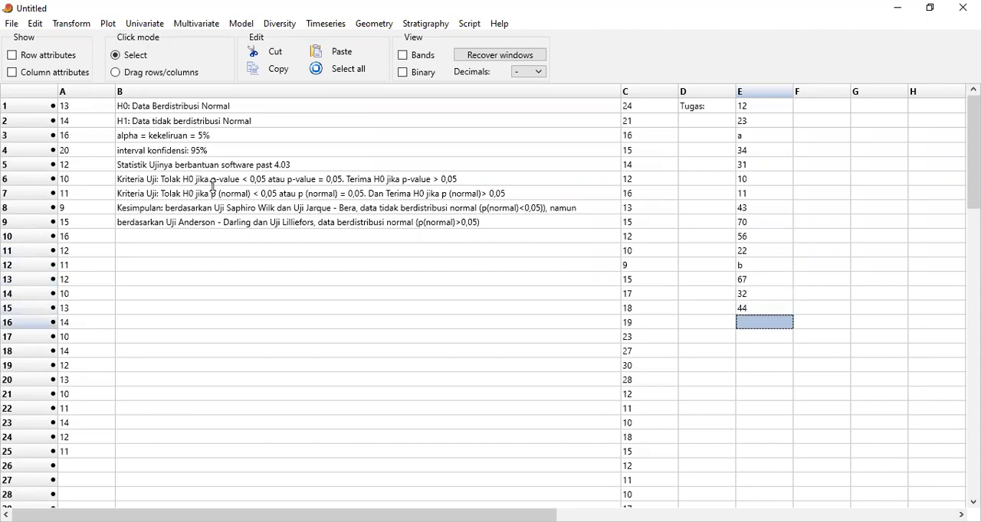
text(80)
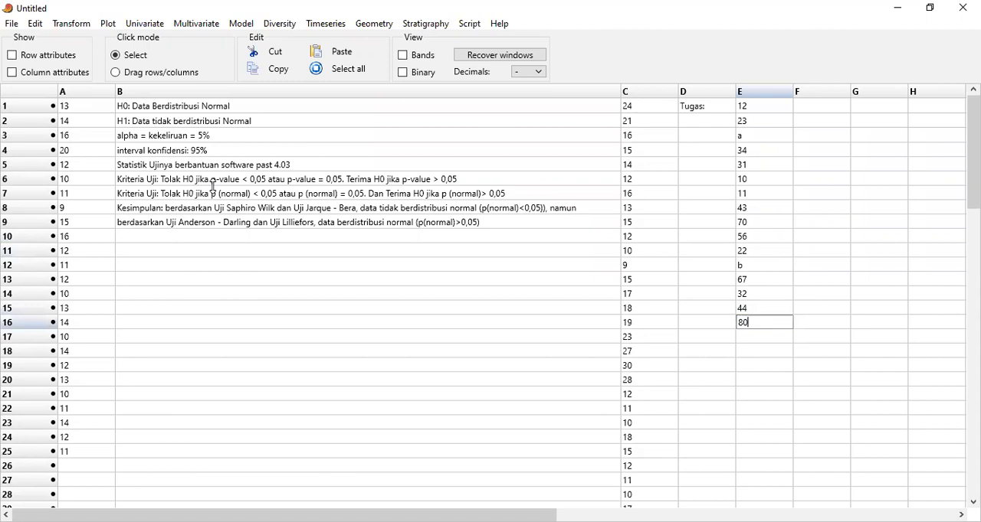
key(Return)
text(23)
key(Return)
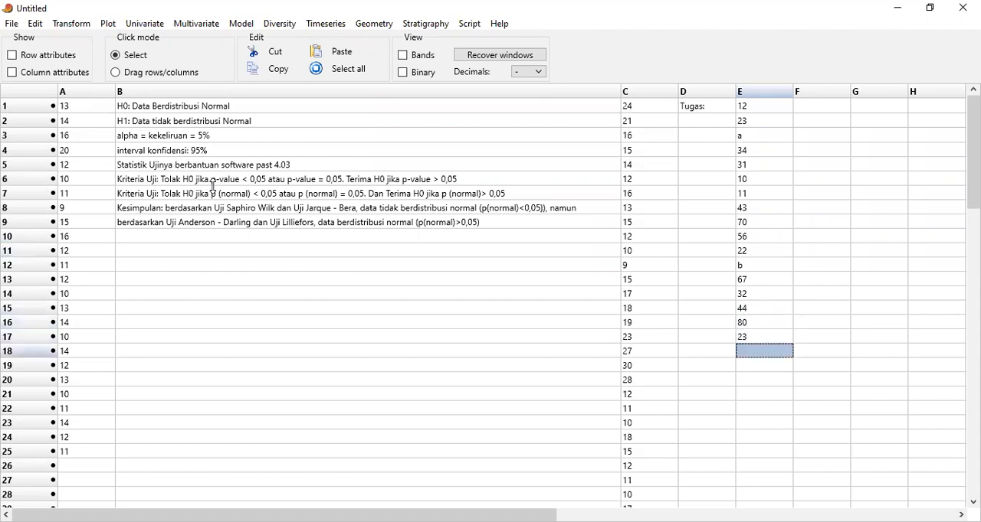
Enter the values 22, 12, 14, 8, 27 and 34 in cells E18 to E23
text(22)
key(Return)
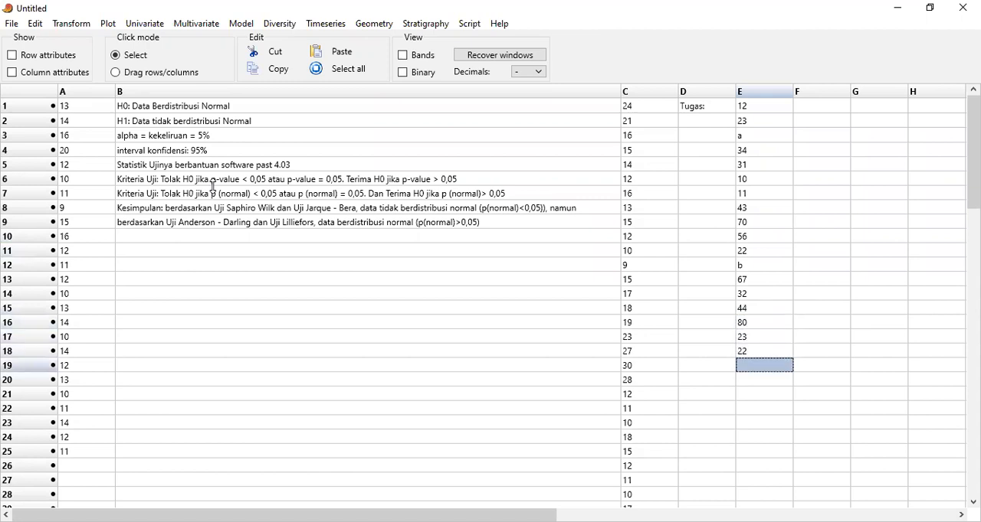
text(12)
key(Return)
text(14)
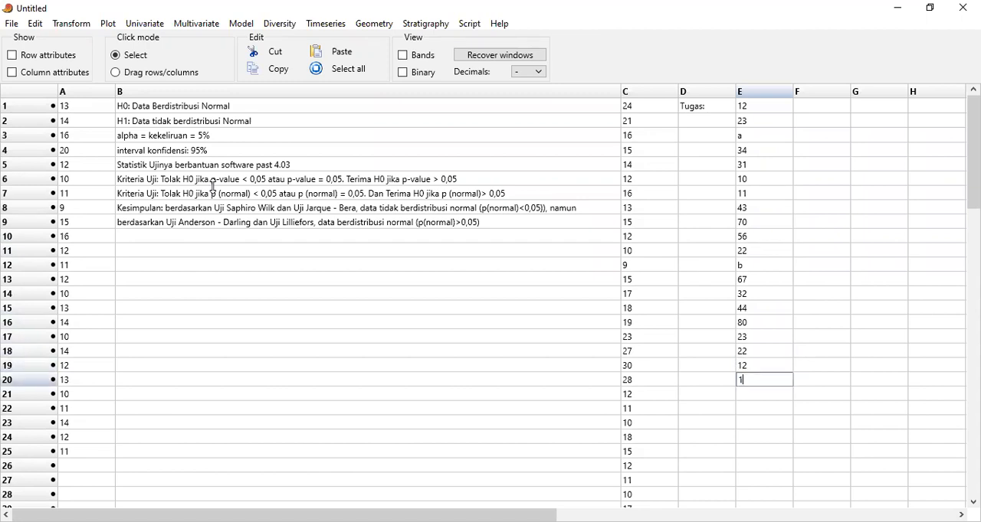
key(Return)
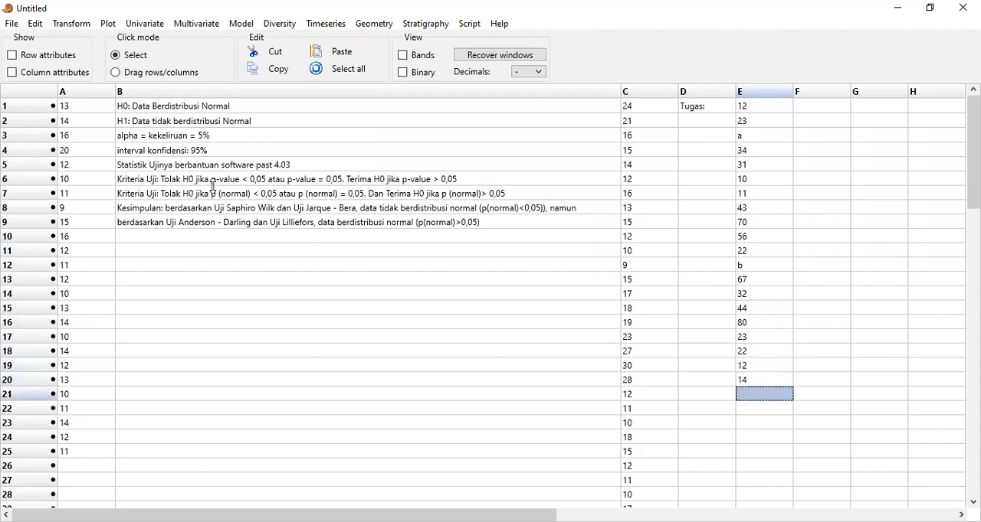
text(8)
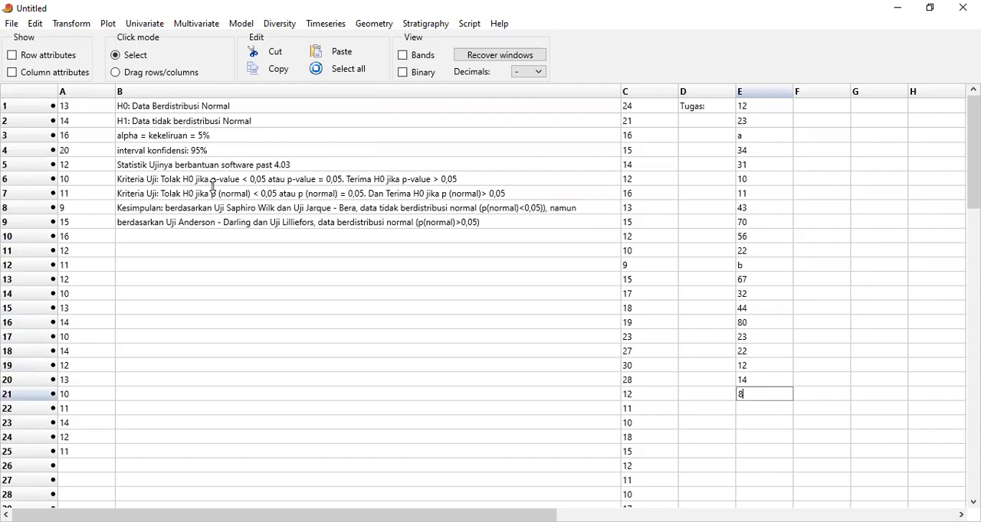
key(Return)
text(27)
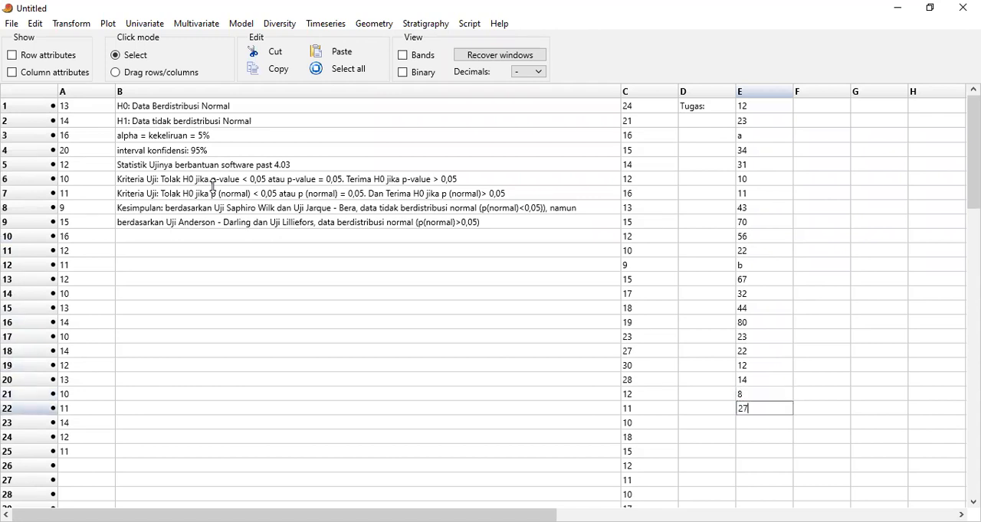
key(Return)
text(34)
key(Return)
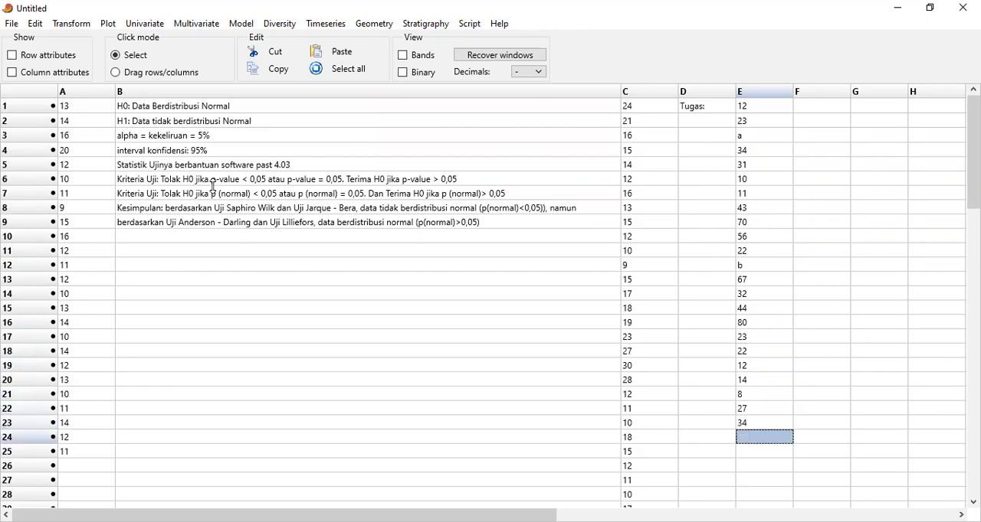
Enter 33 and 11 in cells E24 and E25, followed by the expressions a+b in E26 and axb in E27
text(33)
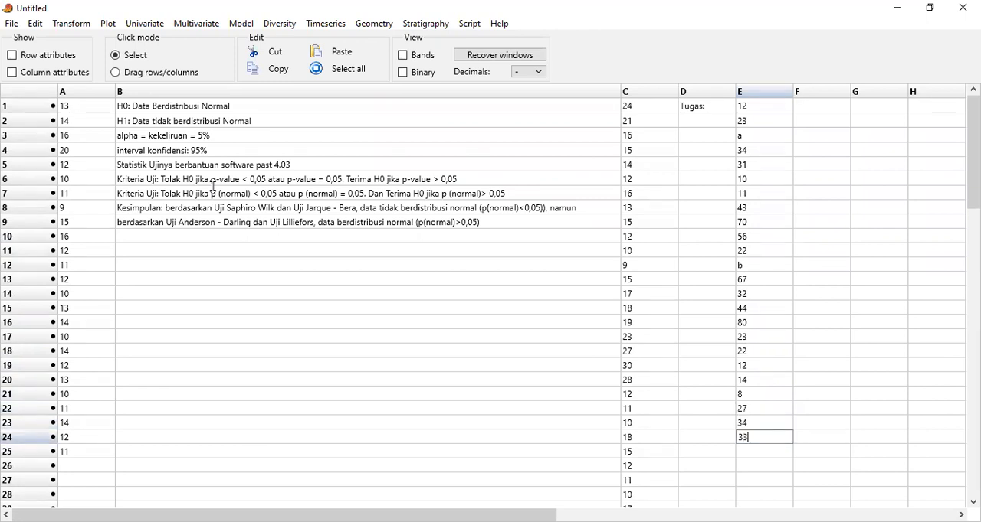
key(Return)
text(11)
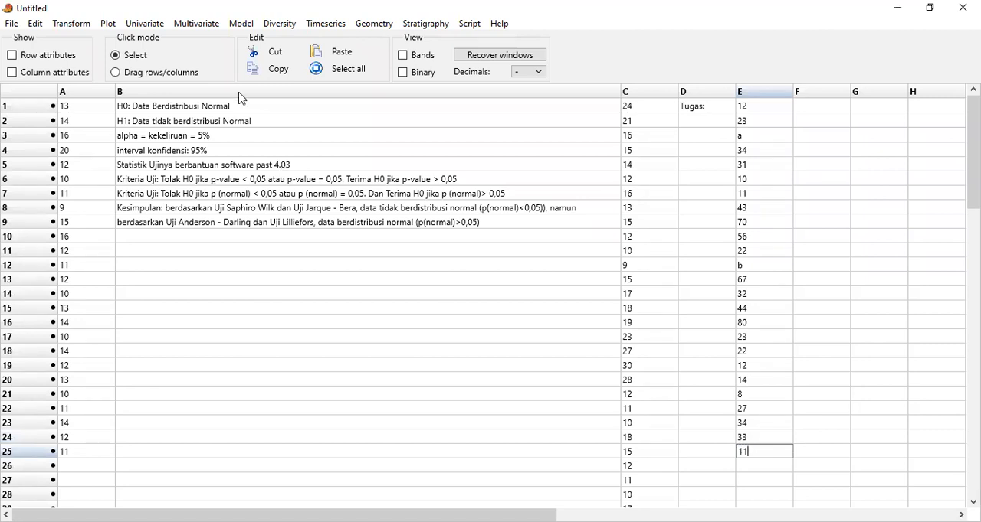
click(758, 469)
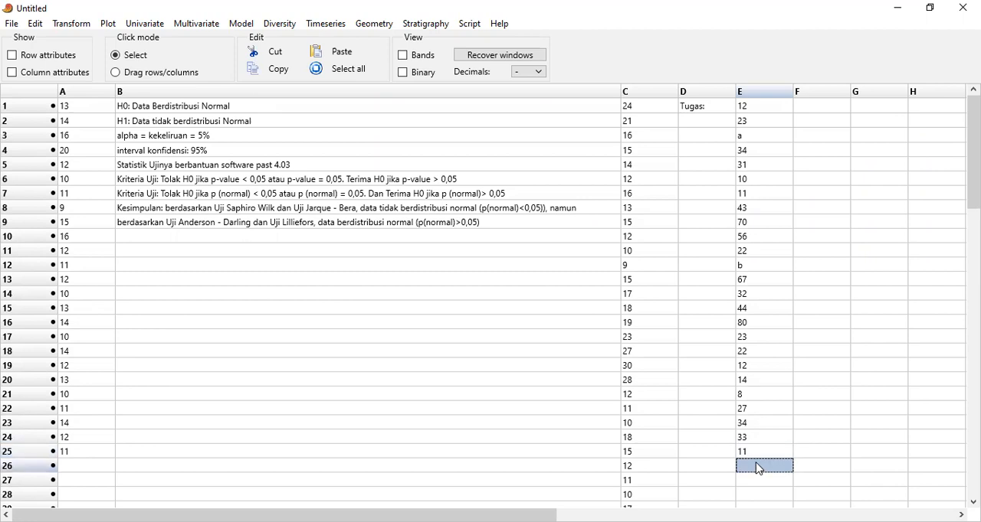
text(a+b)
click(750, 486)
text(a)
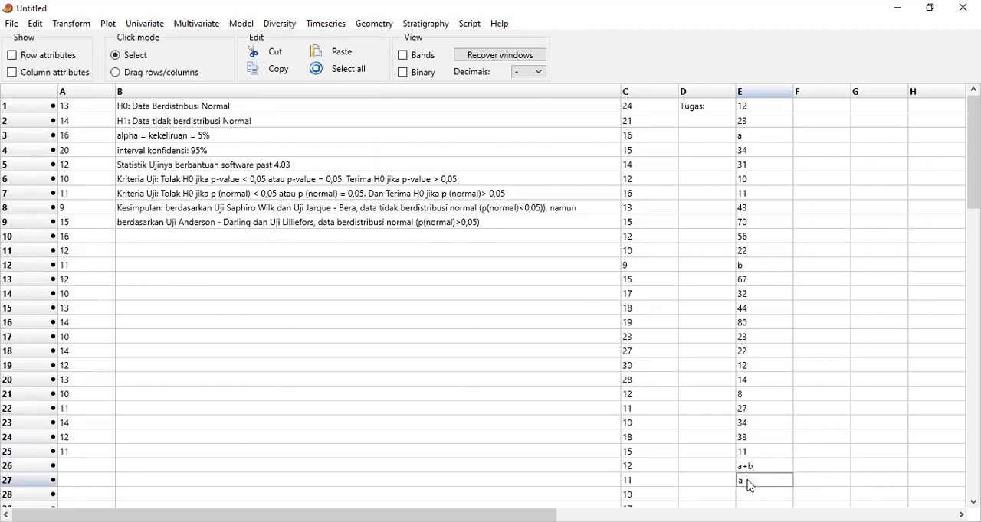
text(xb)
Enter 15 in cell E28 and select the empty cell E29 below it
click(973, 502)
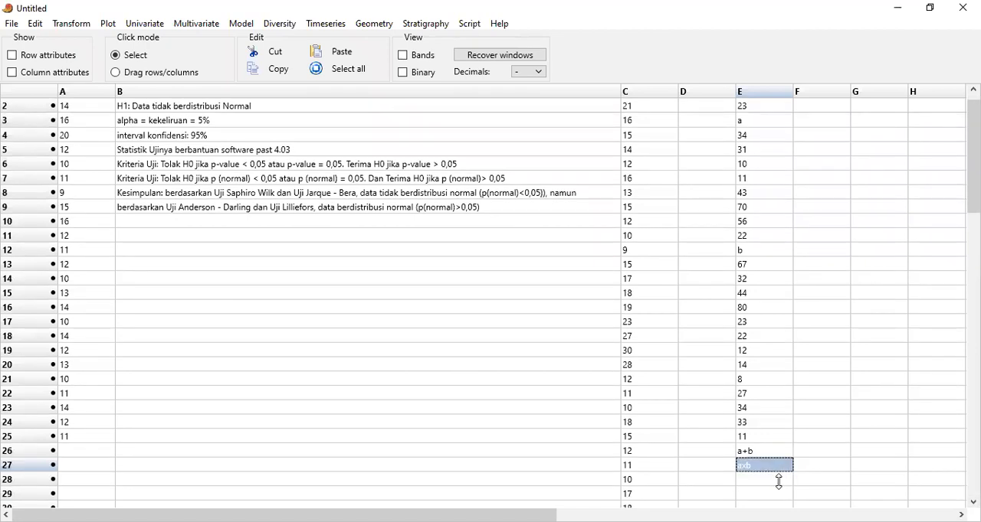
click(781, 487)
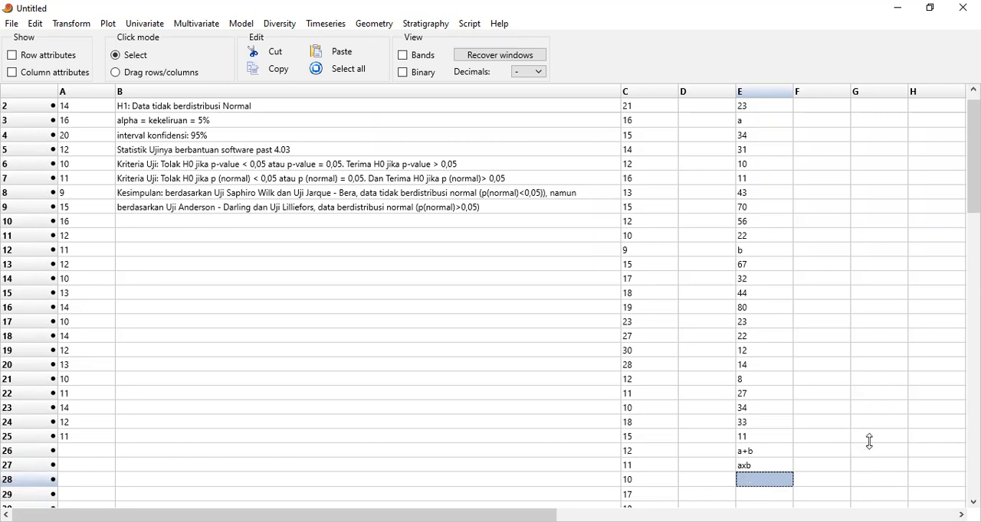
text(1)
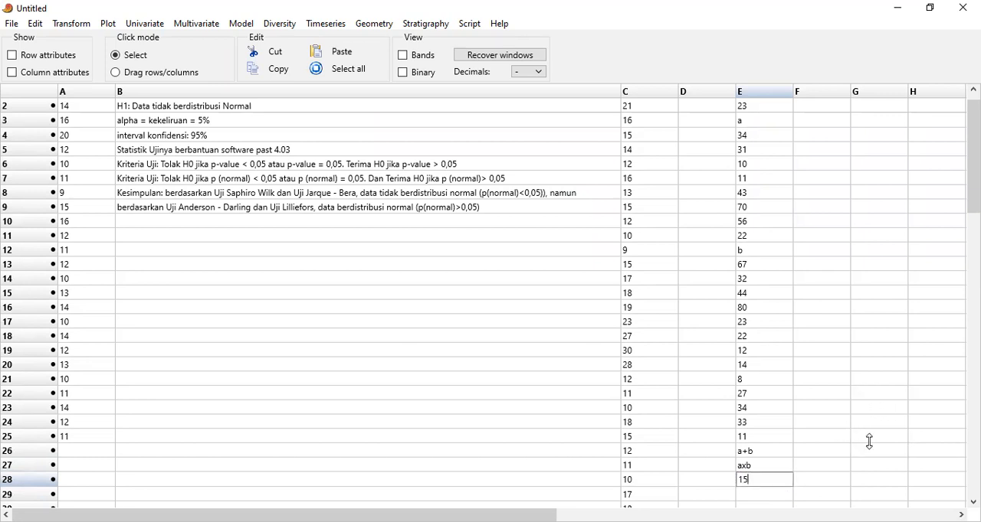
text(5)
key(Return)
click(775, 498)
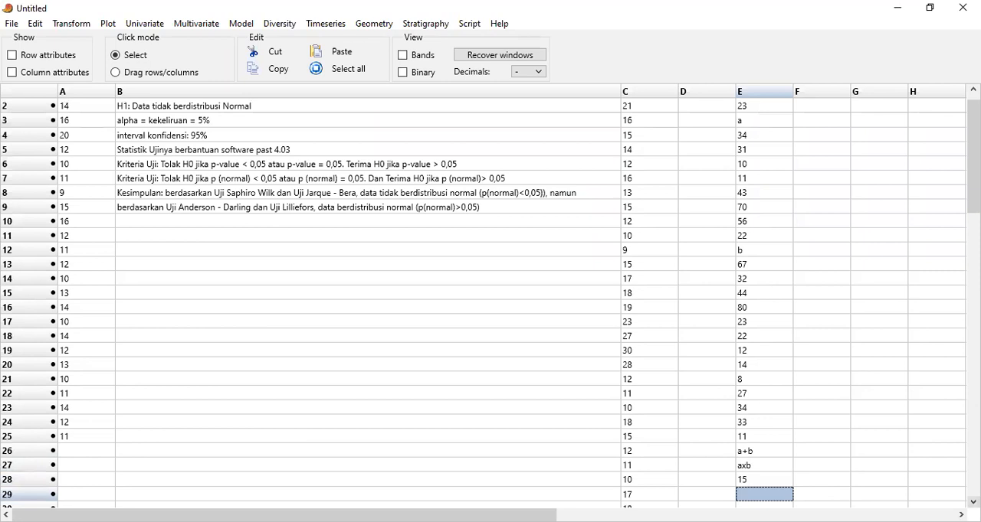
scroll(973, 503, down, 1)
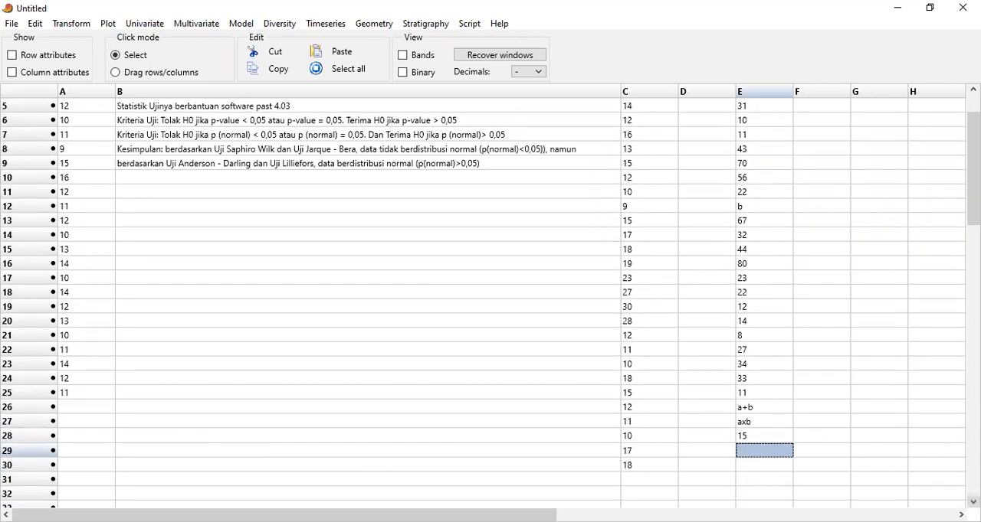
Enter 19 in cell E29 and 20 in cell E30 of the assignment data
text(19)
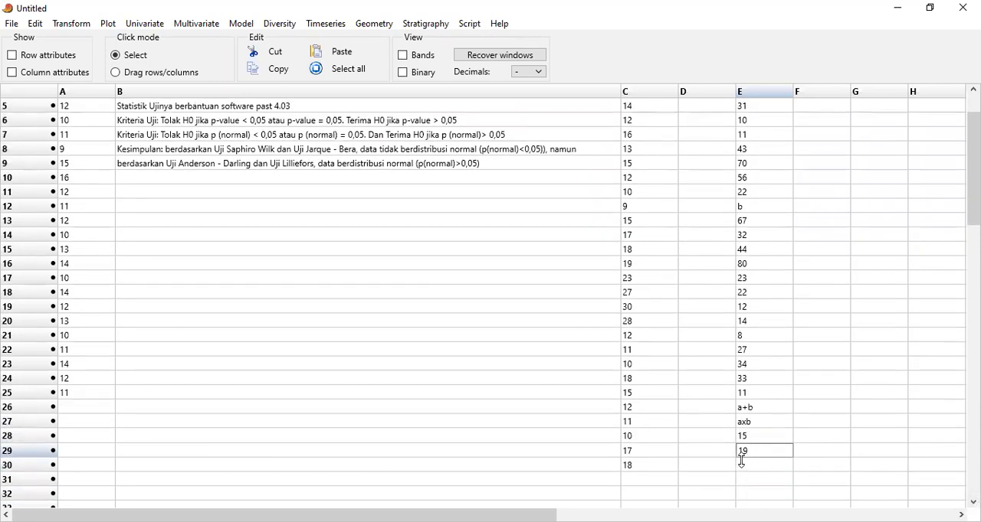
click(749, 469)
text(20)
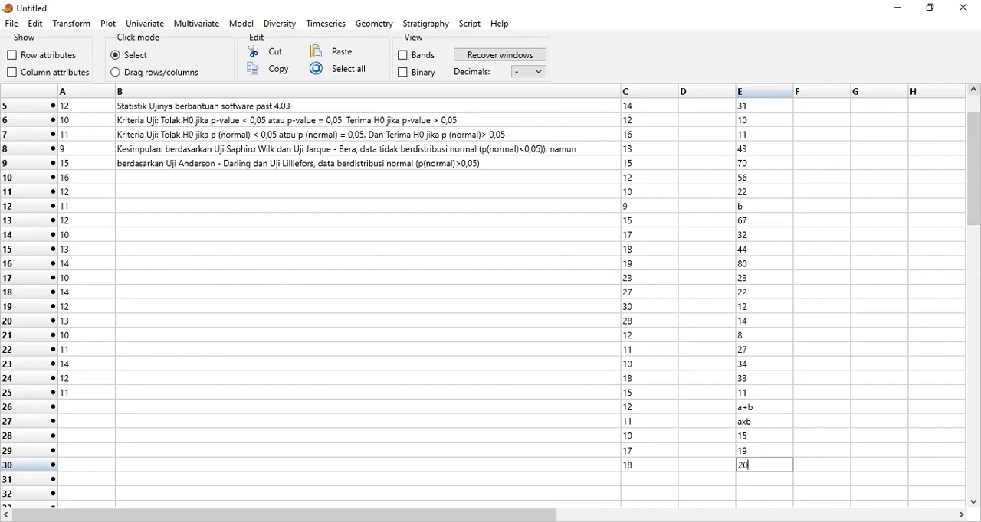
Enter the note "a=2 angka terakhir NIM" in cell F1 and widen column F to fit it
drag(973, 169, 973, 146)
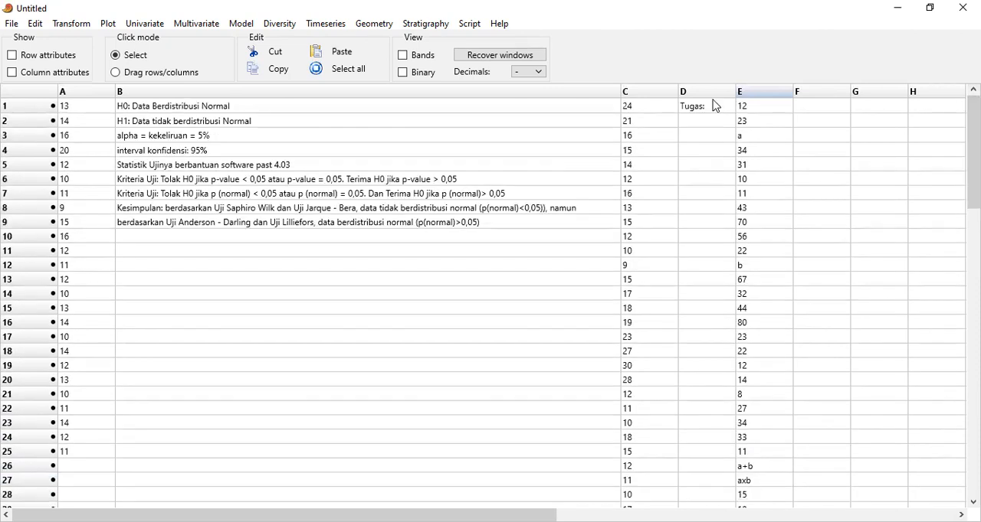
click(713, 123)
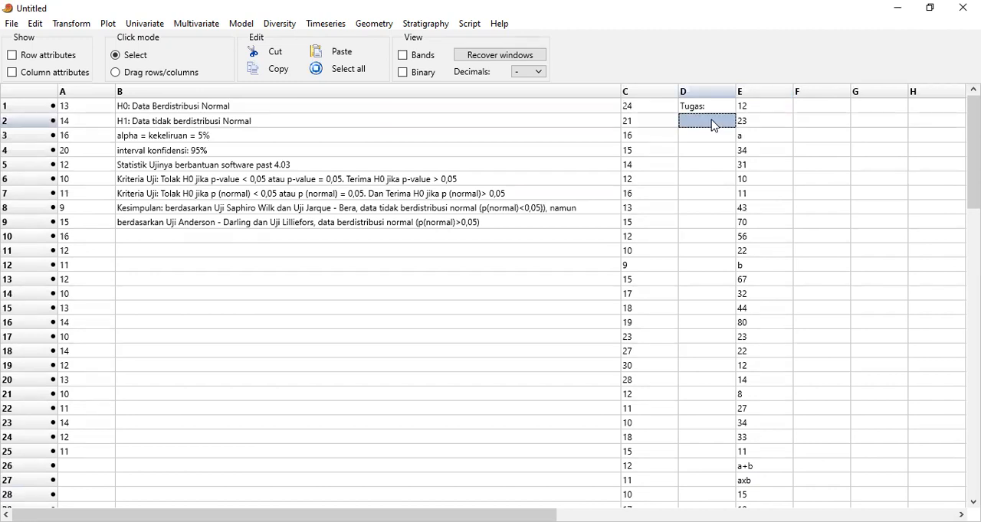
click(816, 107)
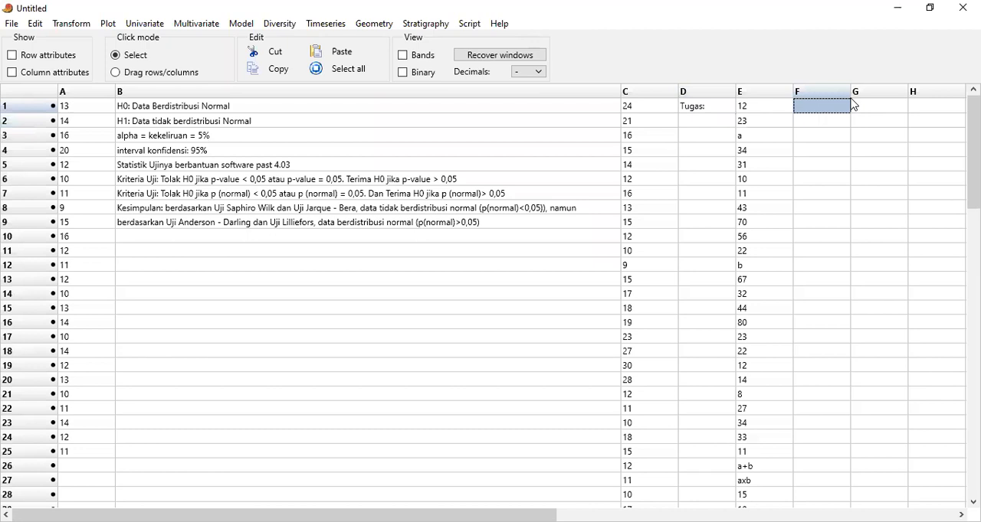
text(a)
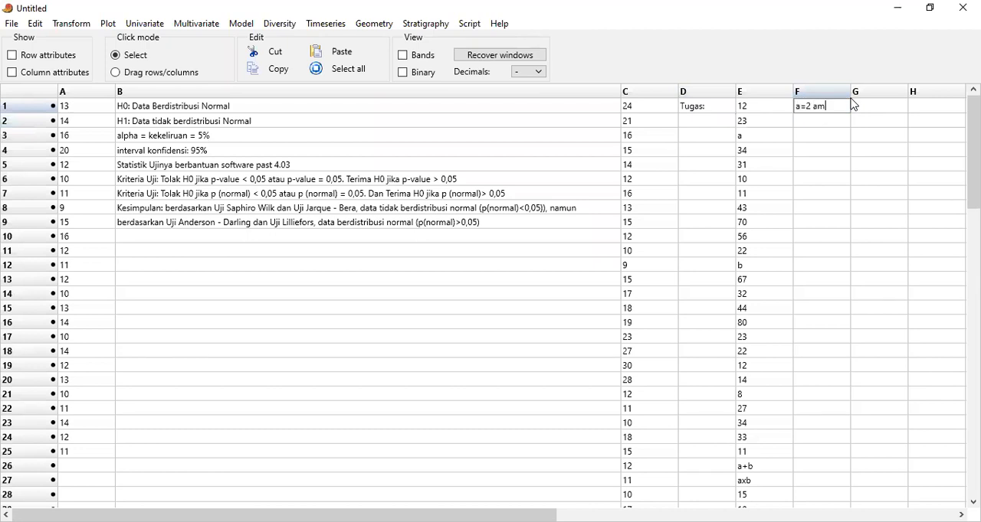
text(=2 angka)
text( terakhir N)
text(IM)
drag(850, 91, 940, 92)
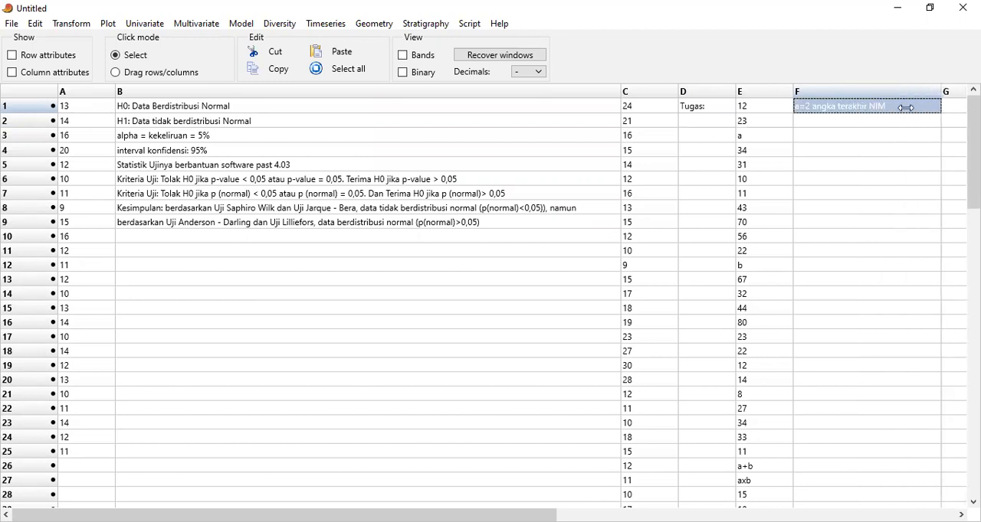
Enter the note "b=2 angka terakhir NIM dibalik" in cell F2
click(891, 124)
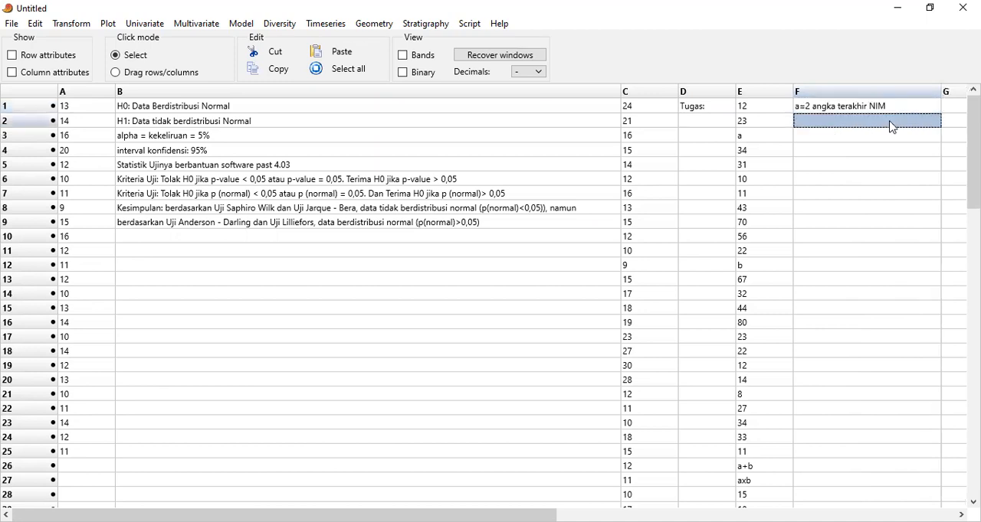
text(b=2 )
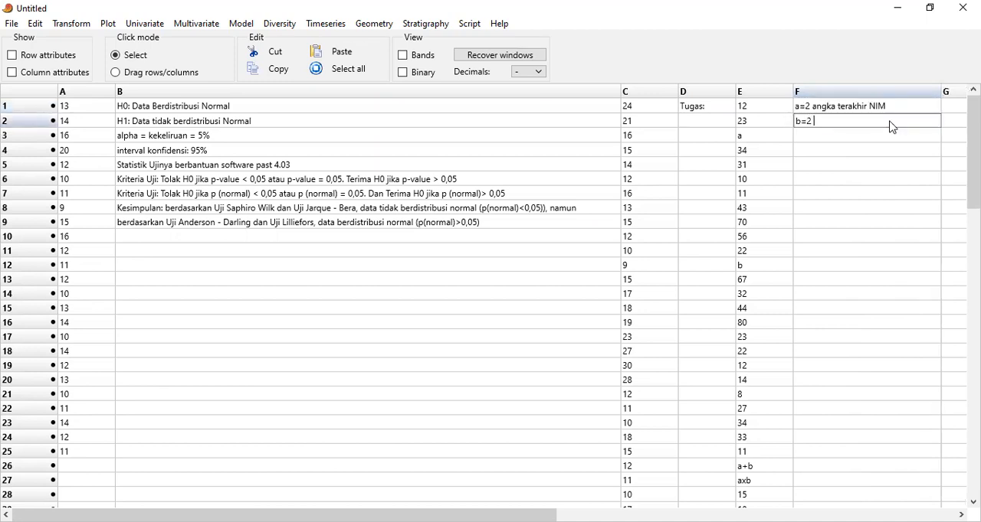
text(angka terakhir NIM dibalik)
click(877, 144)
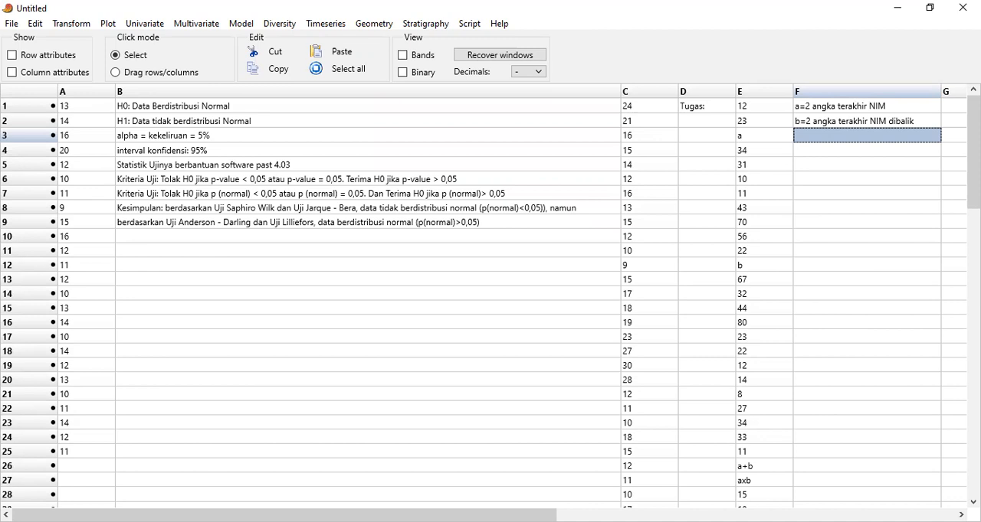
Run the normality tests on the data in cells A1 to A25 and reposition the results window
click(973, 502)
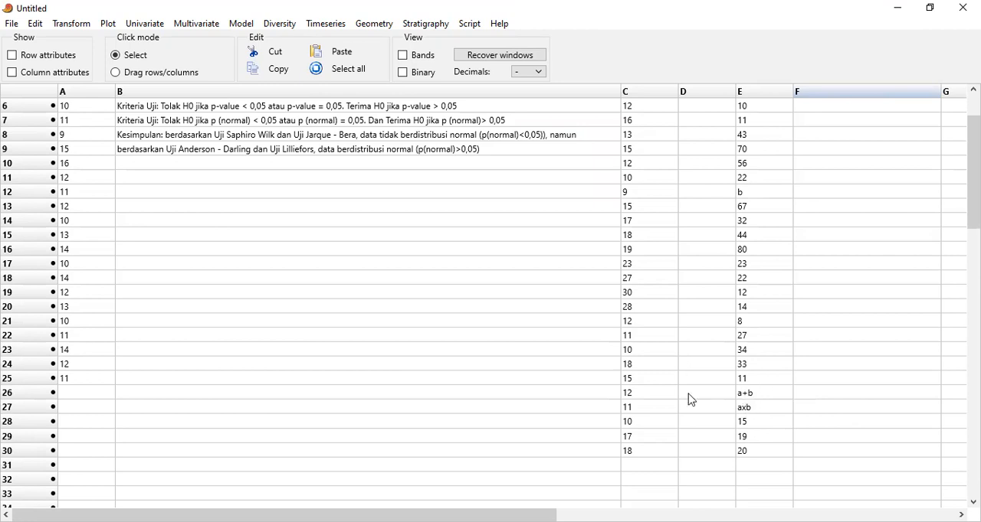
drag(973, 170, 973, 150)
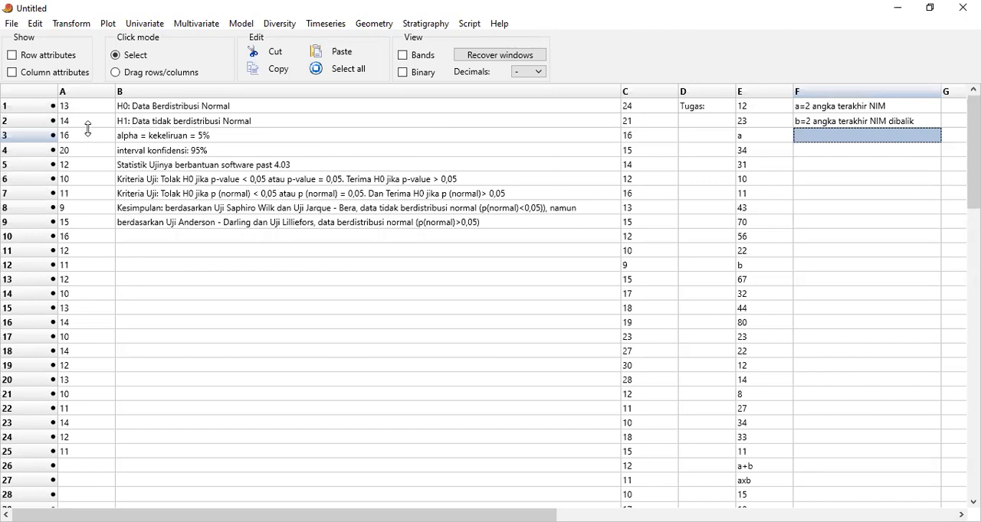
drag(84, 108, 100, 452)
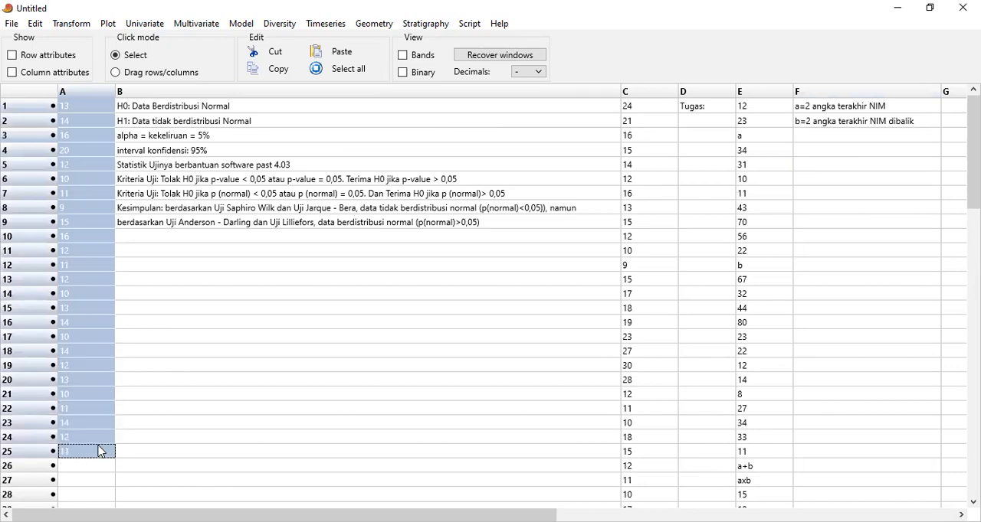
click(141, 23)
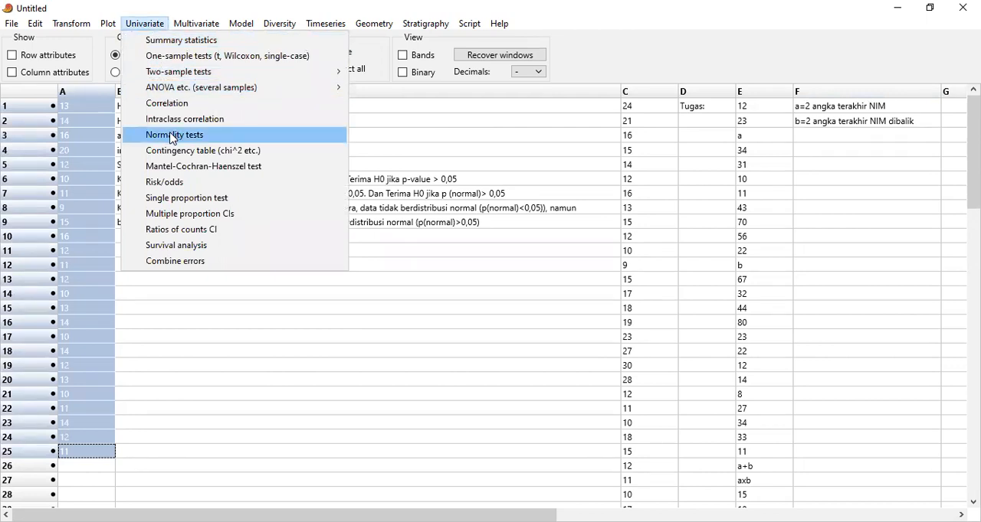
click(173, 136)
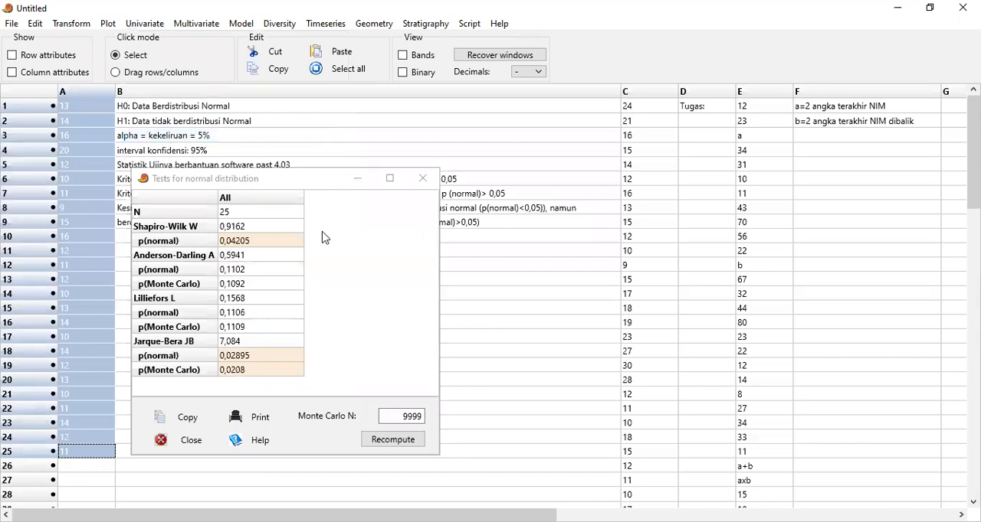
drag(340, 174, 322, 238)
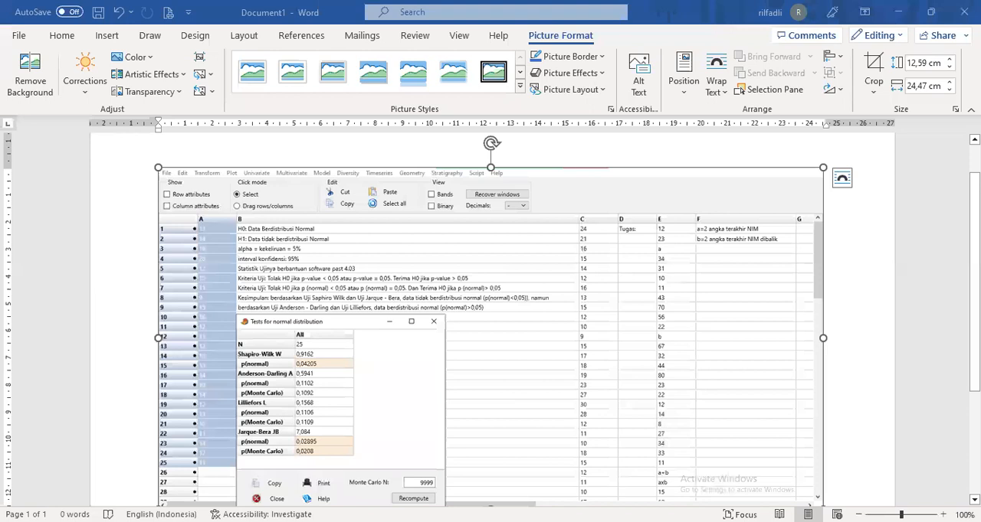
In Word, add the line "Nama:" below the pasted screenshot of the normality test results
scroll(490, 322, down, 1)
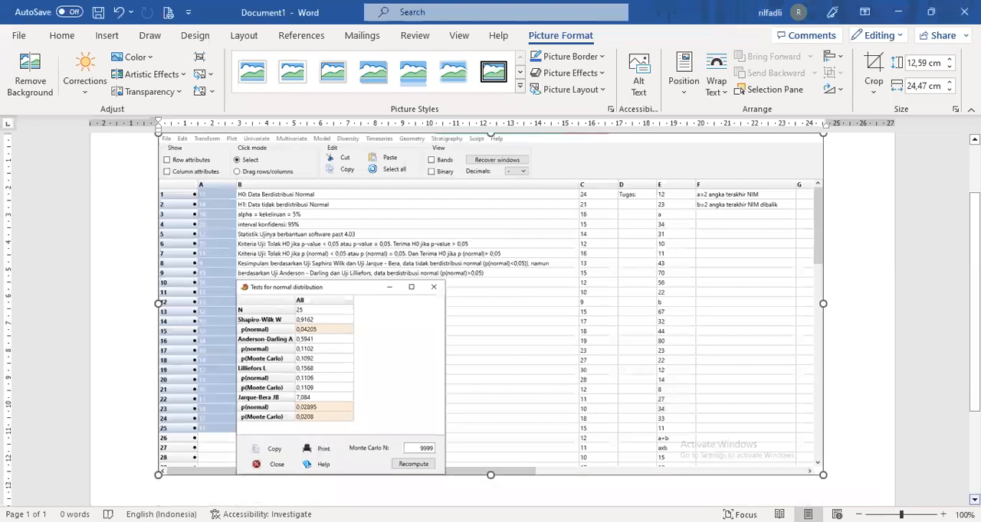
click(871, 384)
key(Return)
text(Nama:)
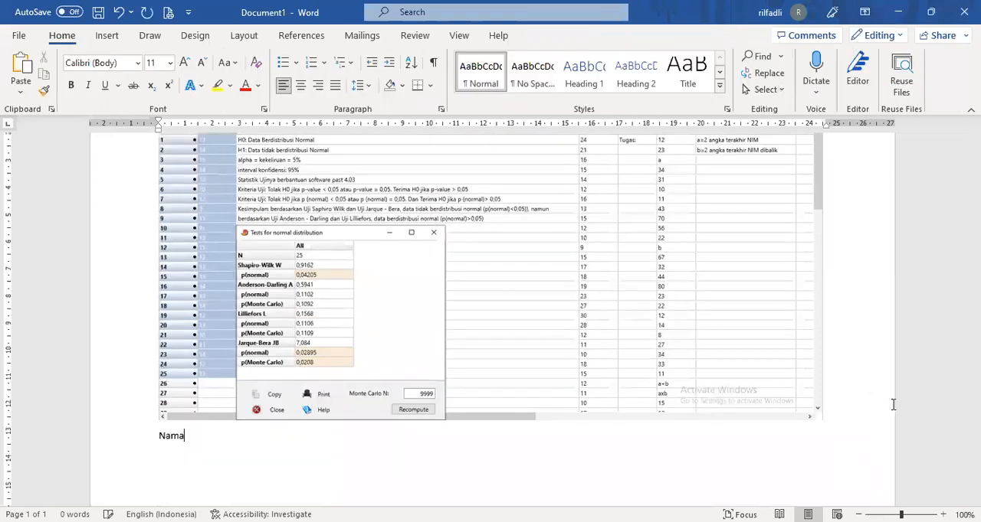
Add the line "NIM:" beneath the "Nama:" line in the document
key(Return)
text(MI)
key(BackSpace)
key(BackSpace)
text(NIM)
key(Left)
key(Left)
key(Left)
key(Return)
key(End)
text(:)
Review the document page with the pasted results screenshot and the Nama and NIM lines
scroll(946, 337, down, 2)
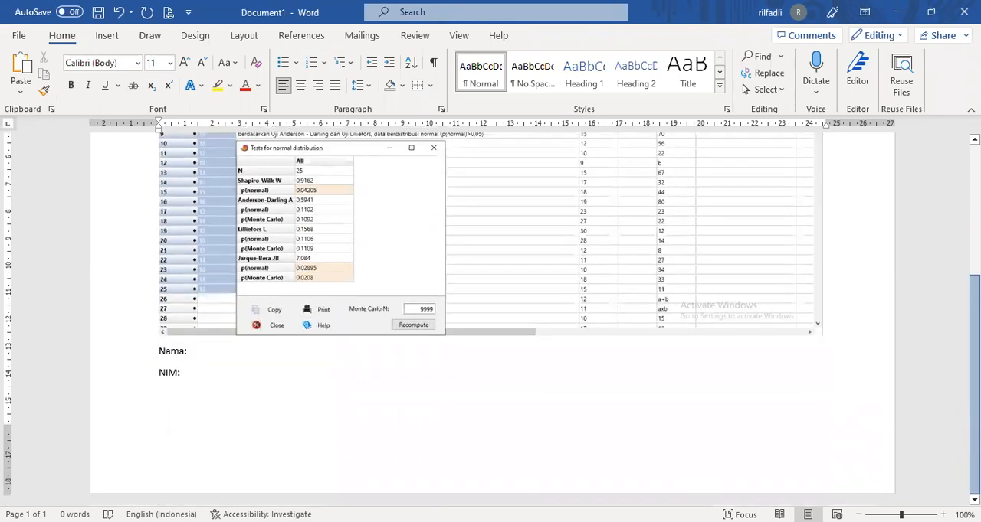
scroll(490, 307, up, 3)
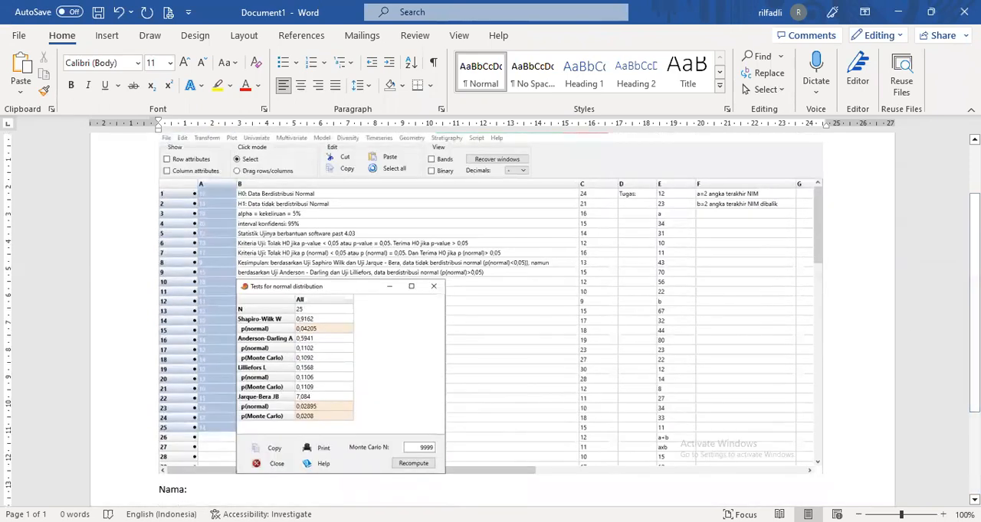
scroll(490, 320, up, 1)
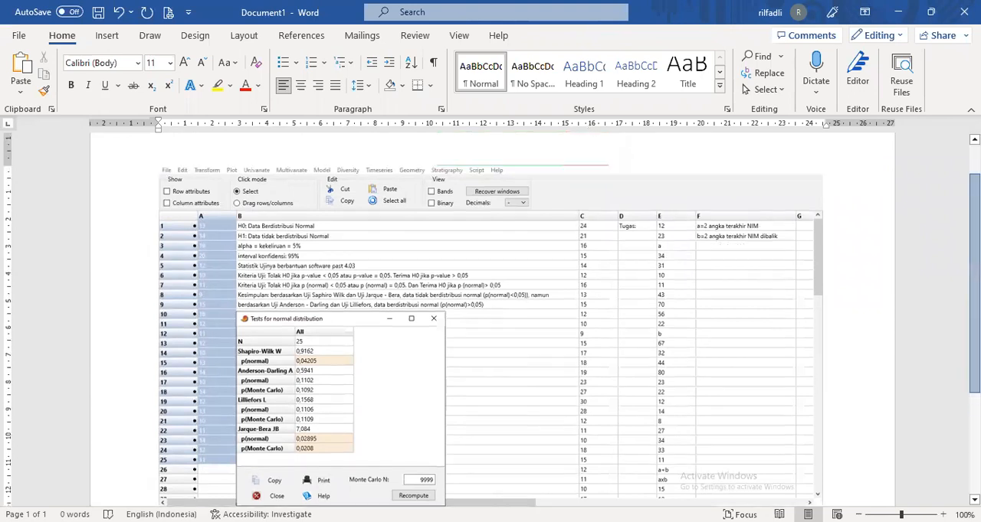
scroll(697, 115, up, 2)
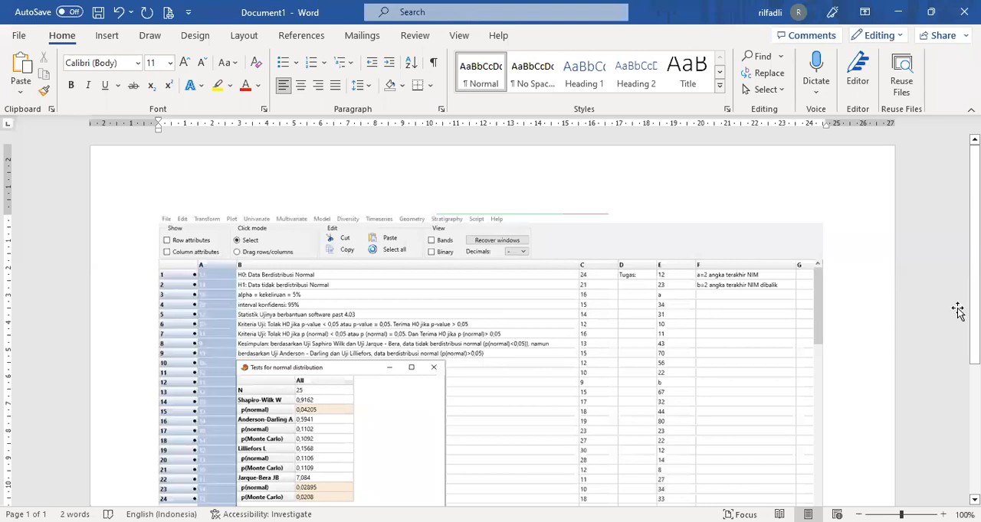
scroll(491, 320, down, 4)
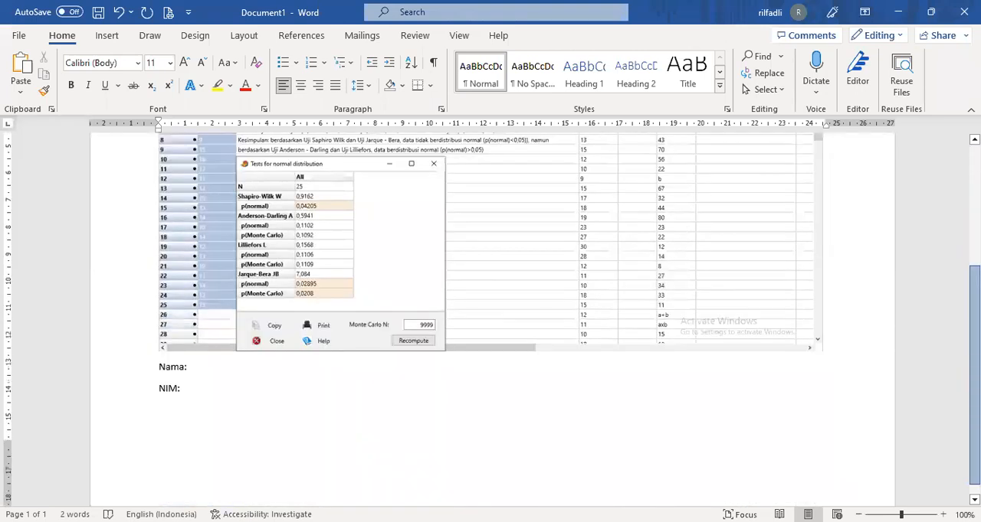
scroll(490, 320, up, 3)
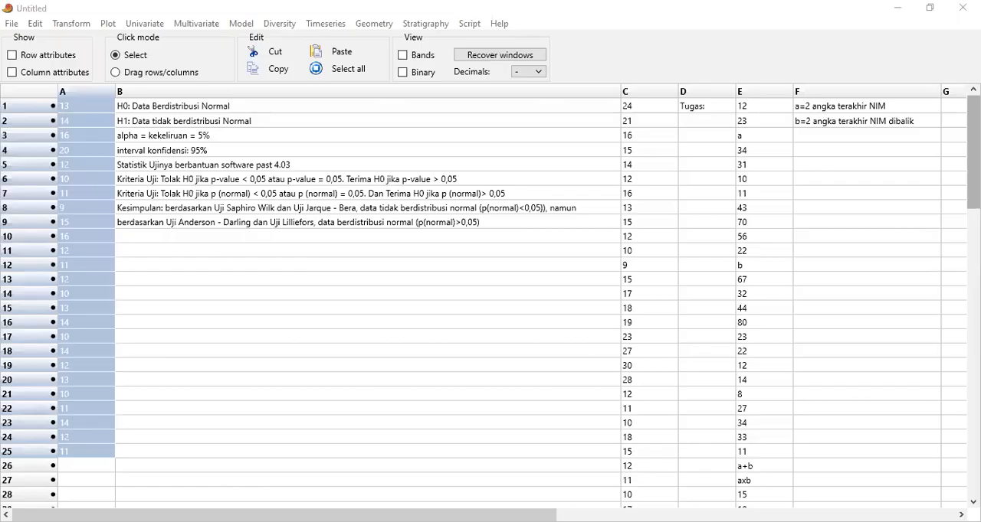
Switch back to PAST and examine the assignment data in E1 to E30 with the notes in column F
mouse_move(973, 152)
mouse_down()
mouse_move(973, 161)
mouse_move(973, 151)
mouse_up()
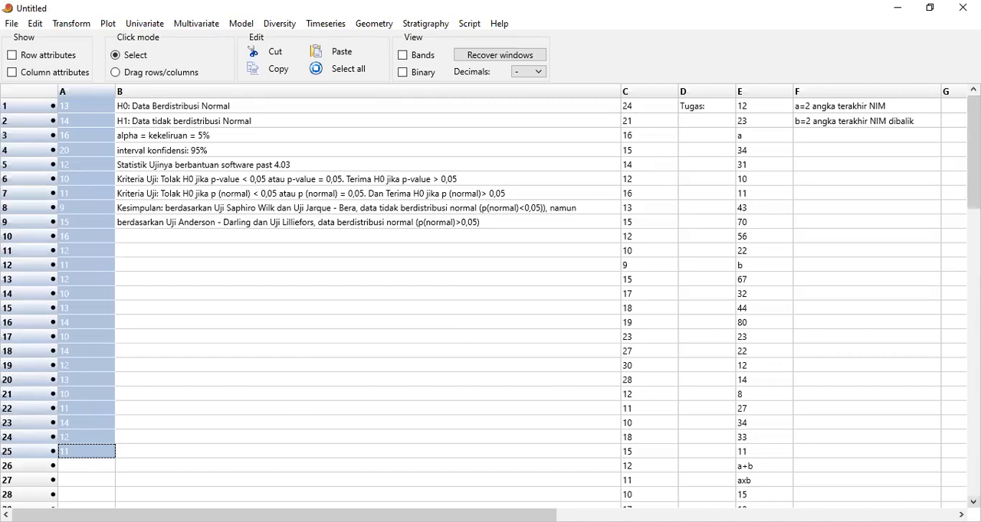
click(973, 502)
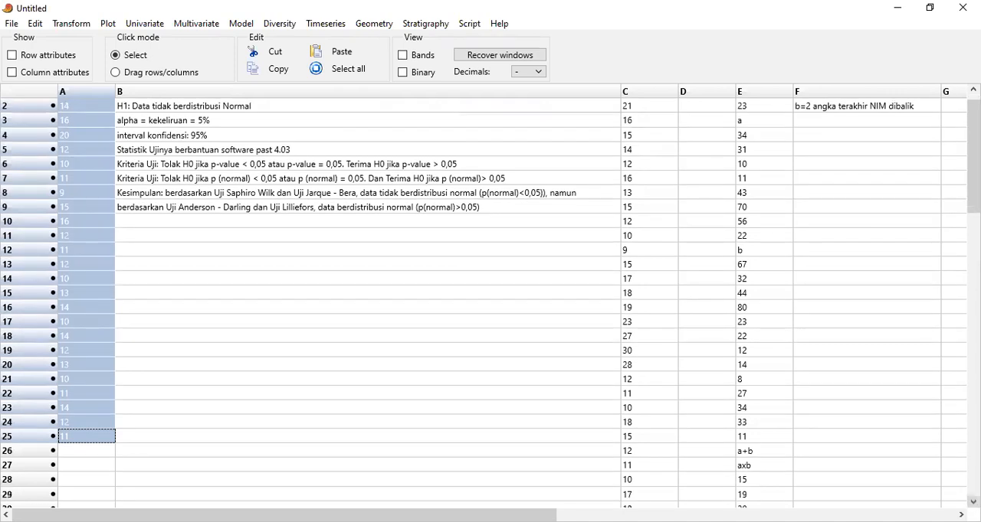
click(973, 502)
click(973, 501)
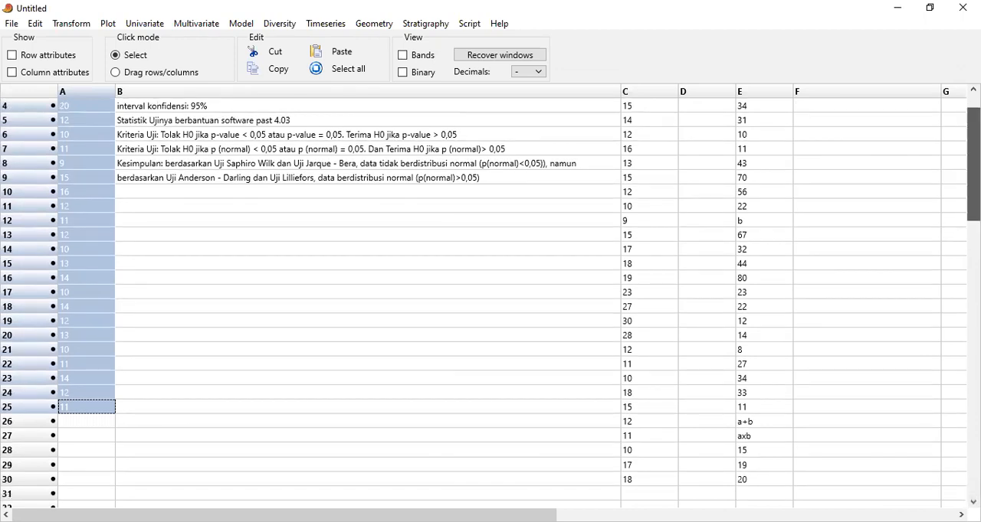
drag(973, 165, 973, 162)
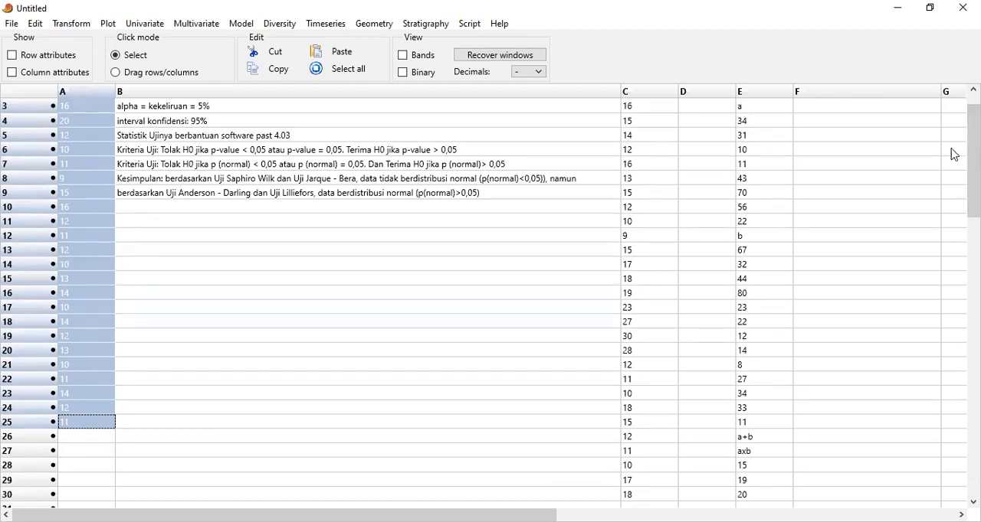
scroll(954, 155, up, 1)
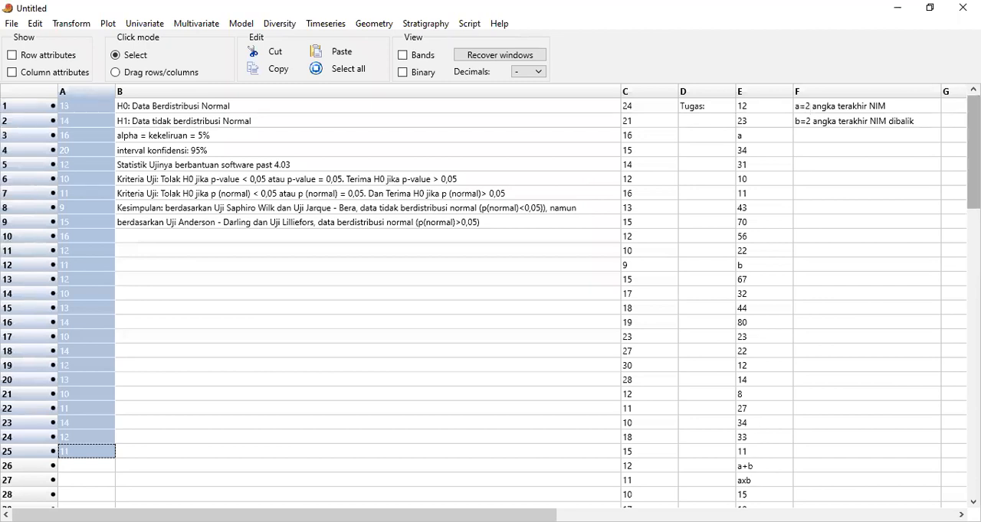
scroll(973, 153, down, 2)
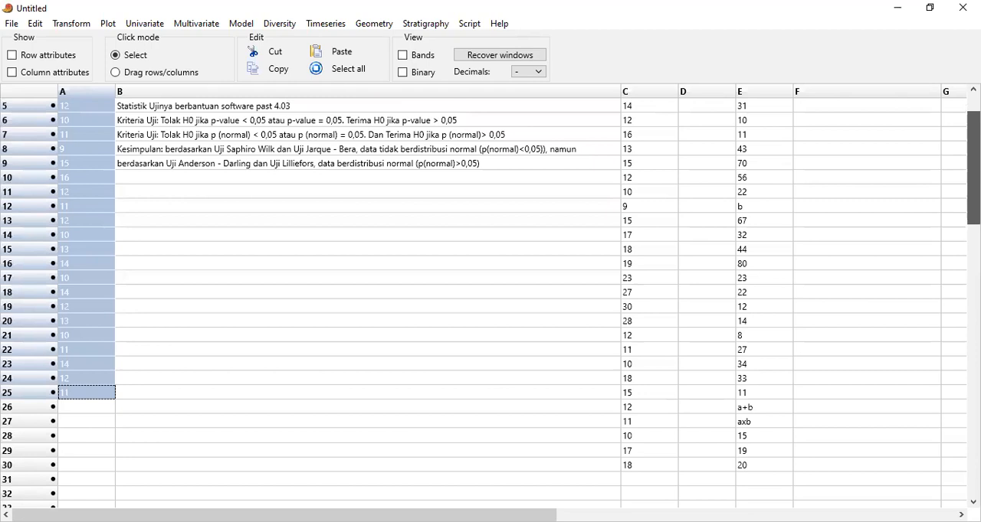
scroll(973, 154, up, 1)
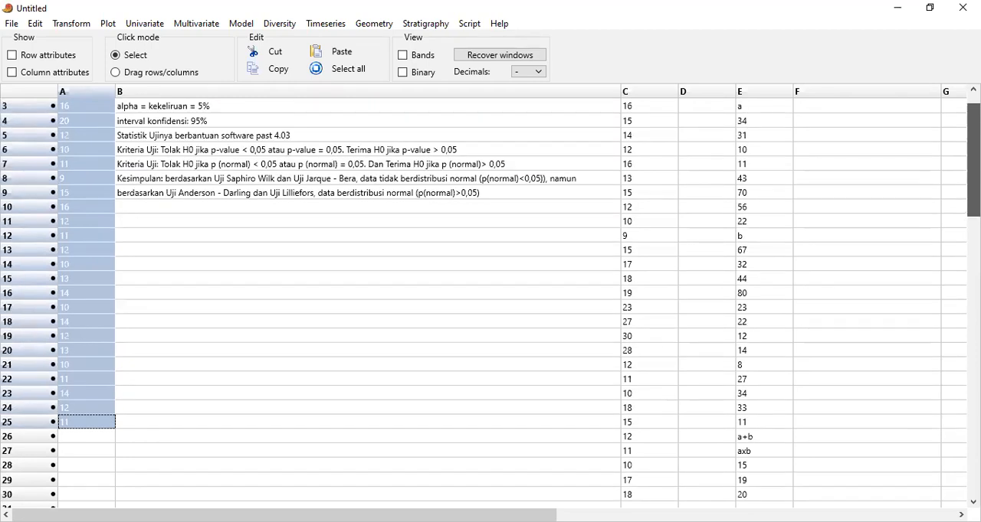
scroll(490, 299, up, 1)
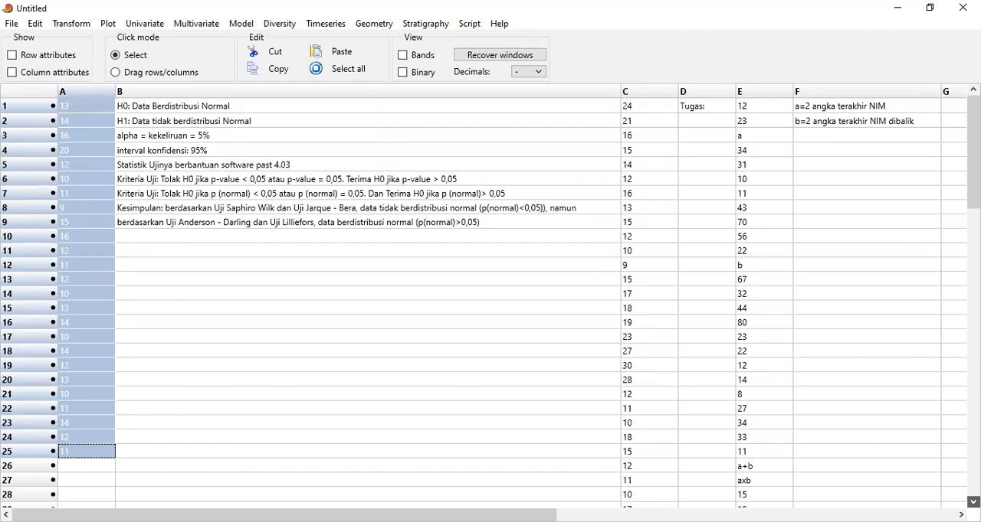
click(973, 502)
click(973, 502)
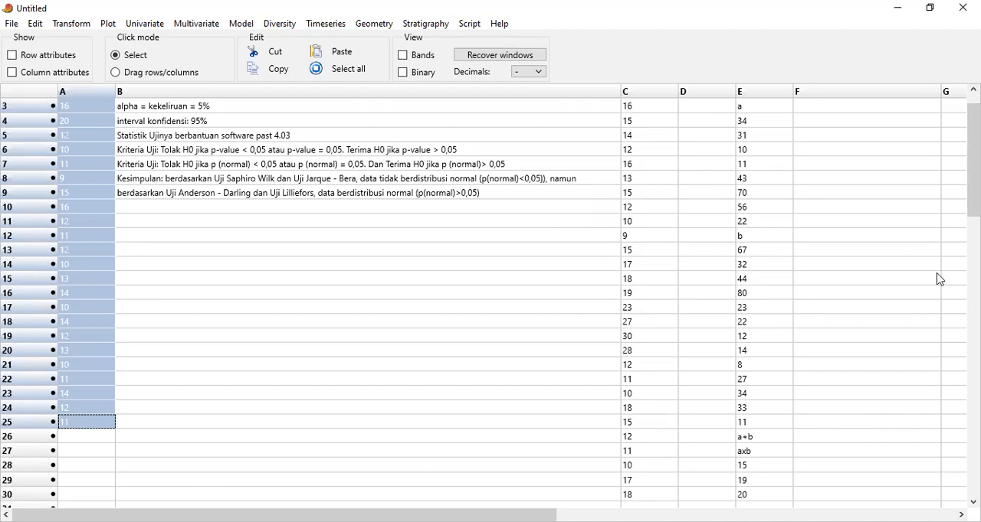
click(885, 223)
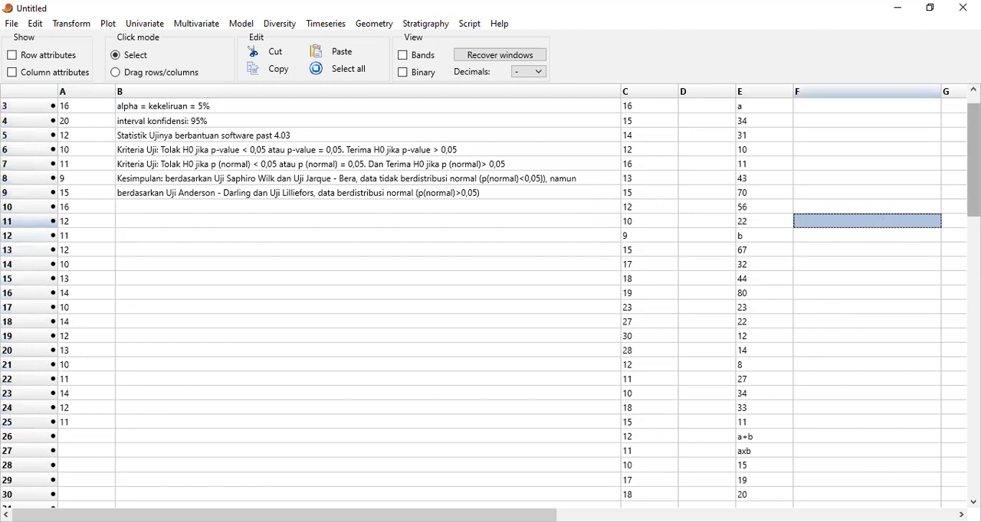
click(973, 90)
click(972, 90)
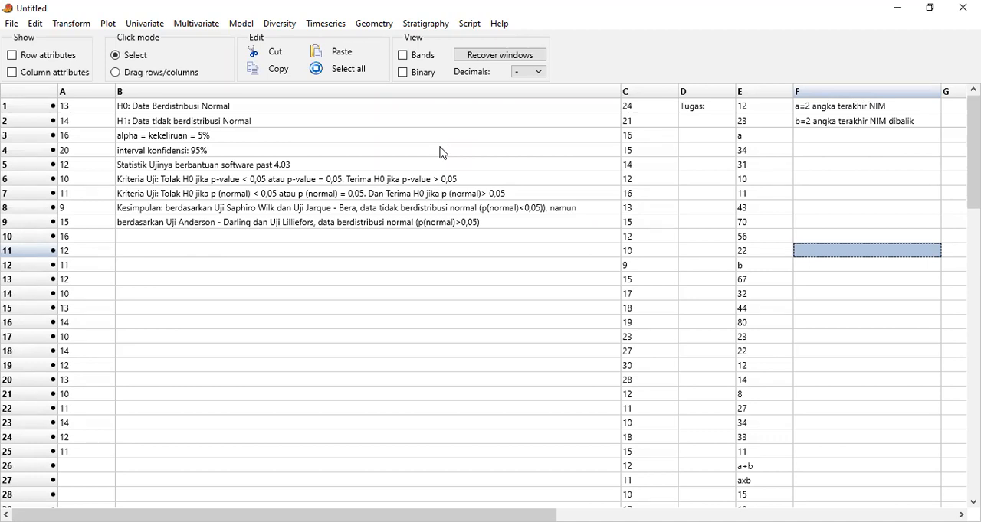
key(alt+Tab)
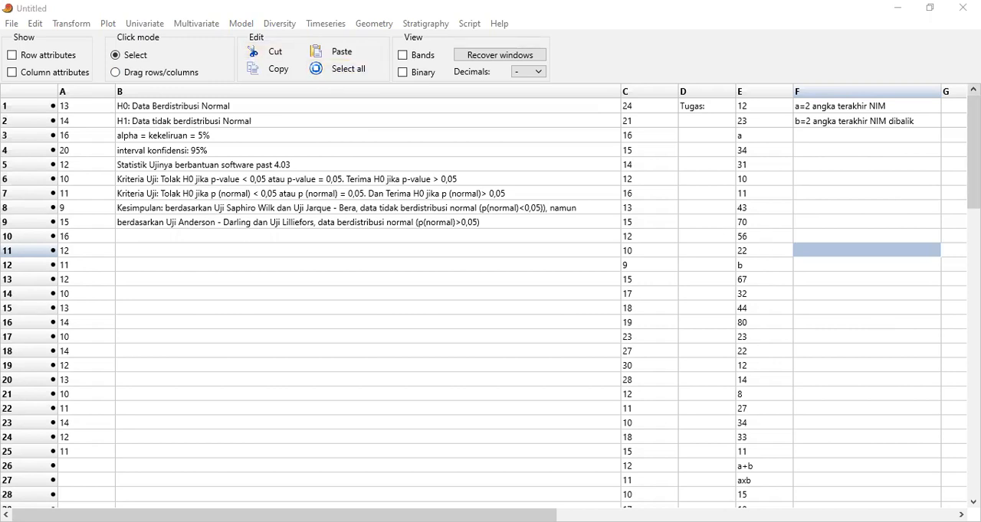
key(ctrl+c)
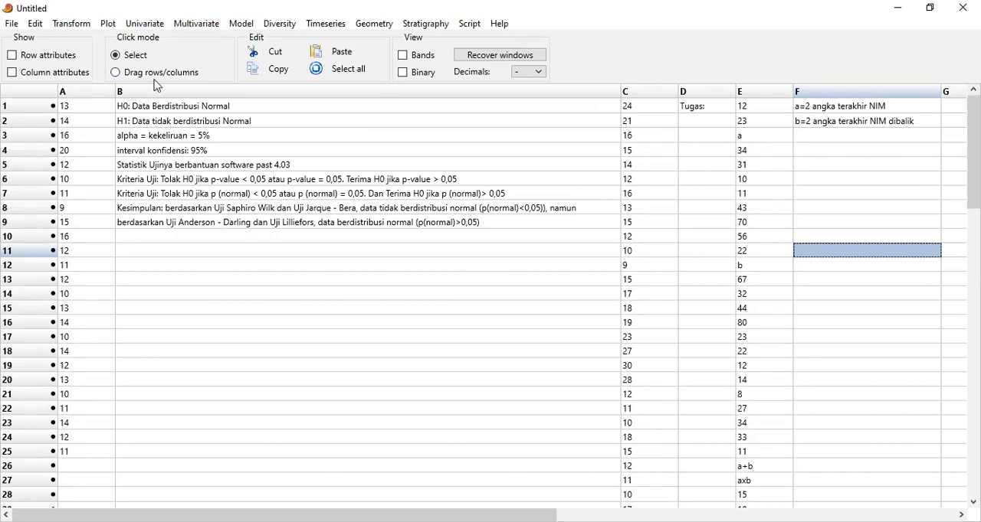
click(936, 6)
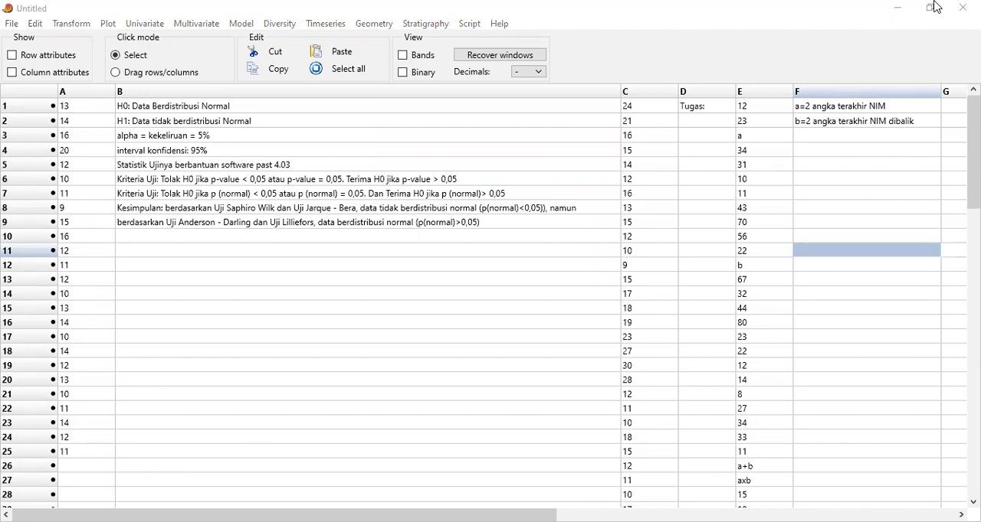